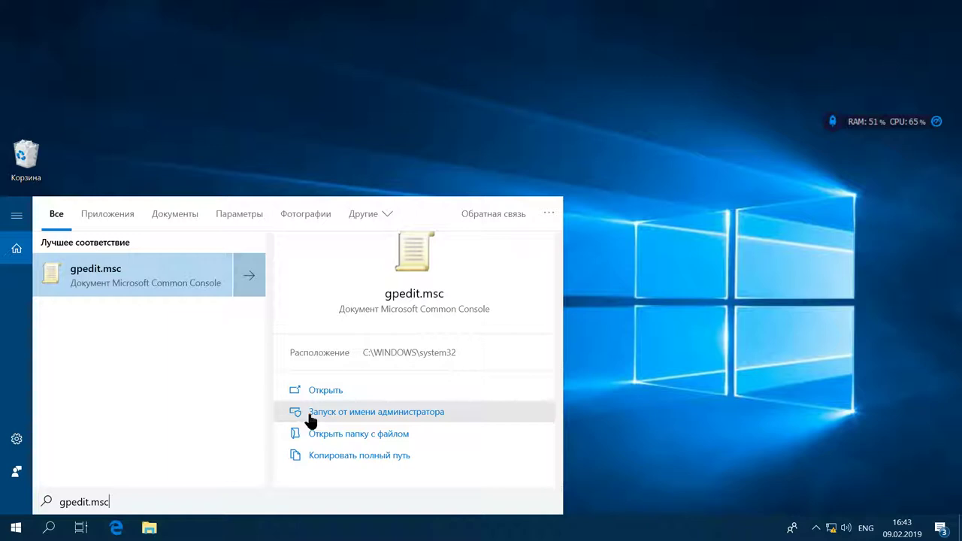
Open gpedit.msc as administrator, then enlarge and reposition its window and widen the console tree.
click(309, 414)
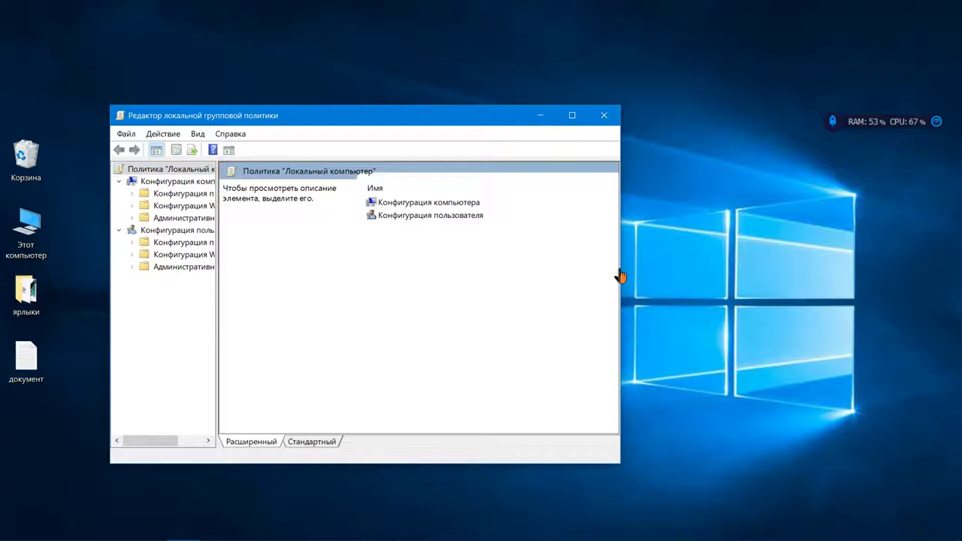
drag(621, 268, 846, 278)
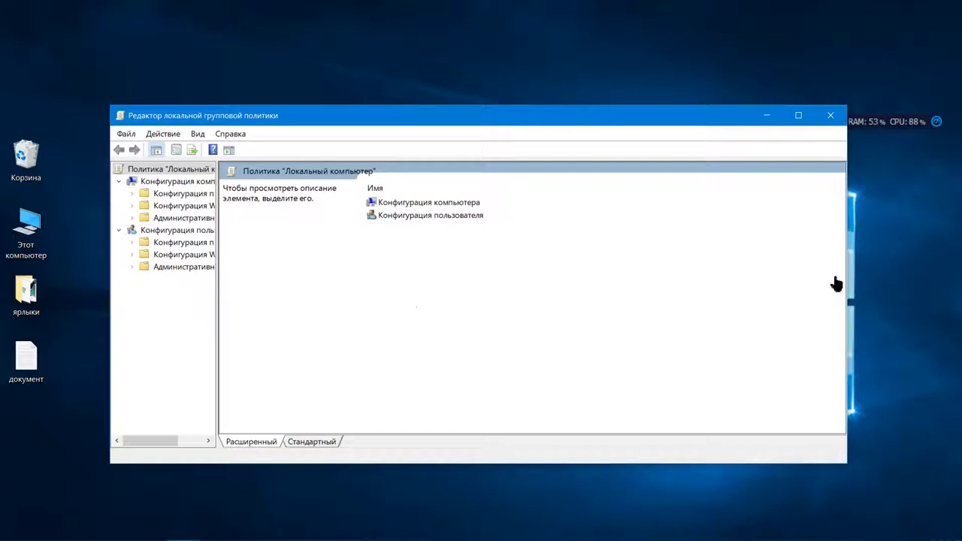
drag(220, 301, 286, 302)
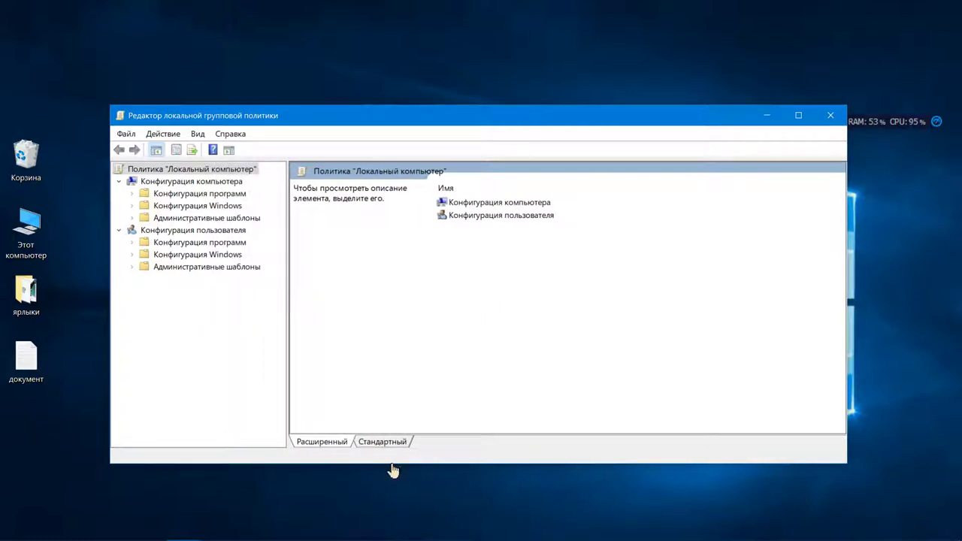
drag(401, 467, 400, 514)
drag(473, 105, 460, 48)
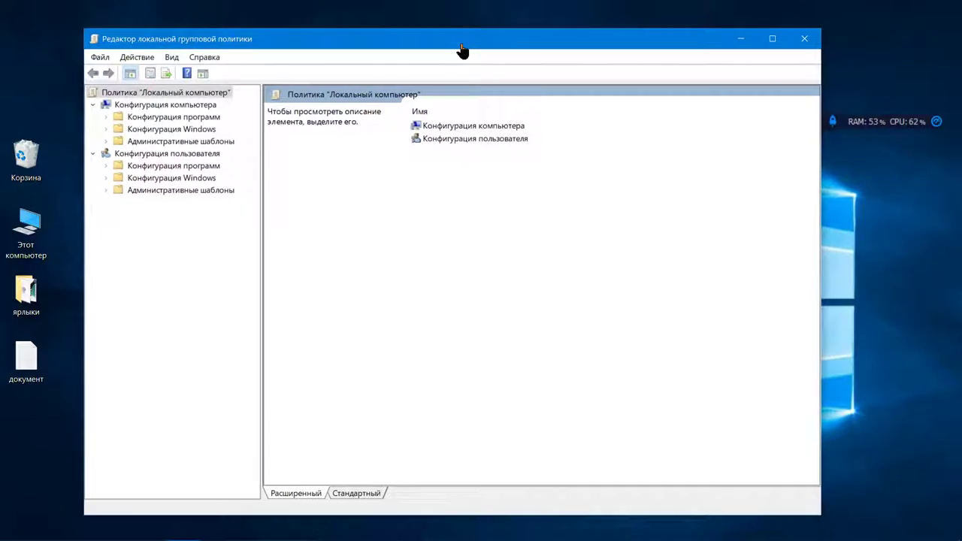
Expand Конфигурация Windows and Административные шаблоны under both the computer and user configuration nodes.
click(107, 130)
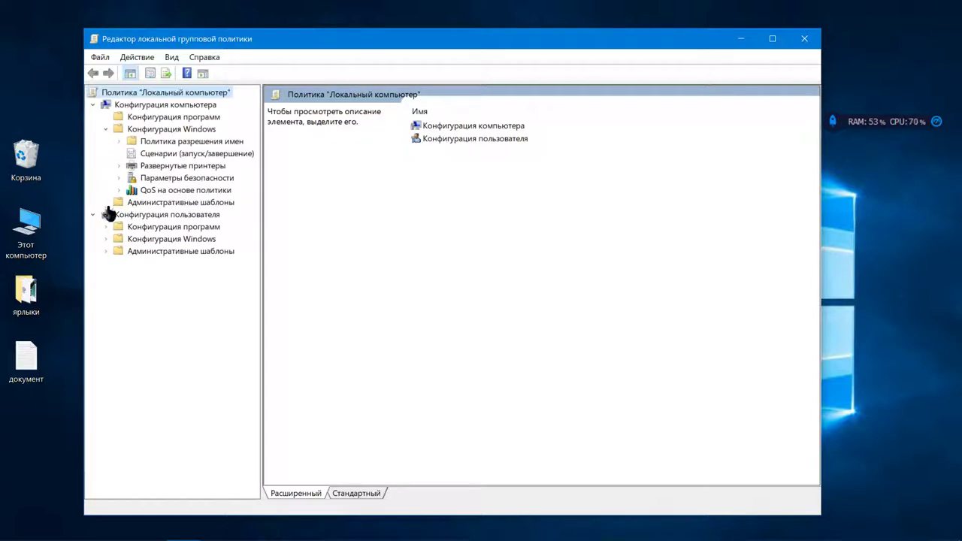
click(106, 202)
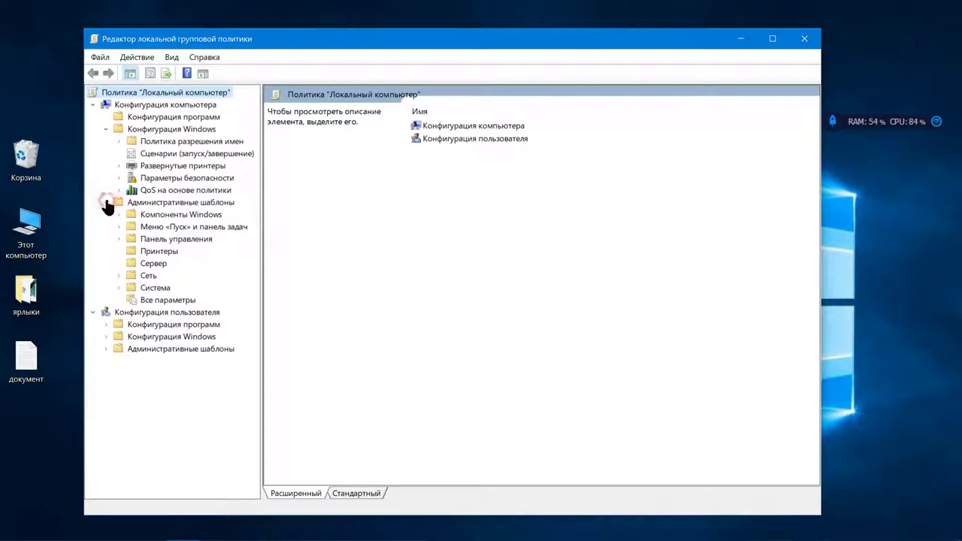
click(107, 336)
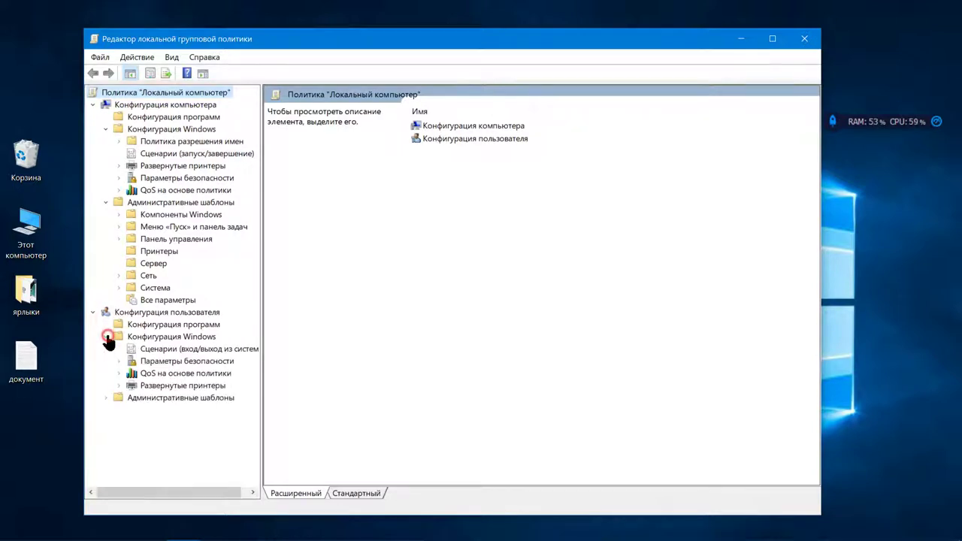
click(106, 397)
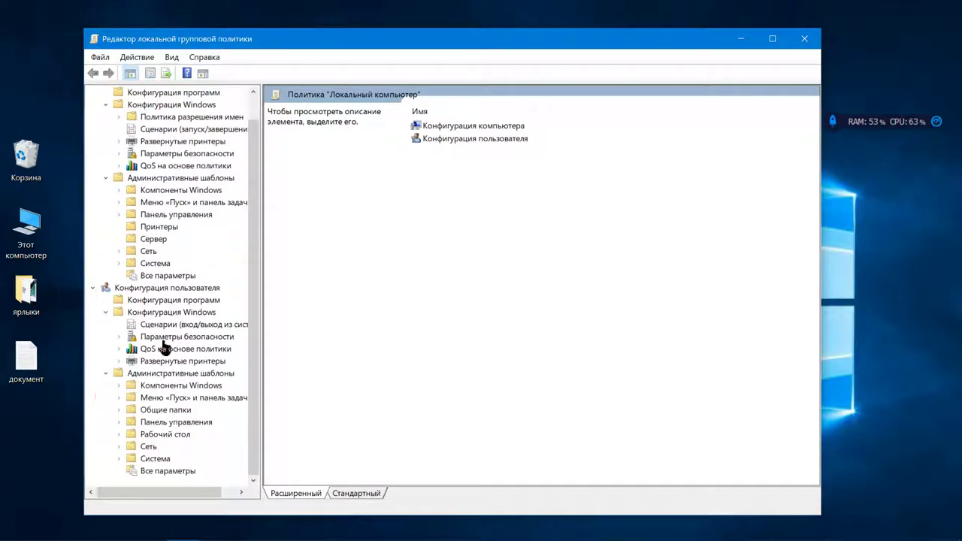
scroll(184, 289, up, 1)
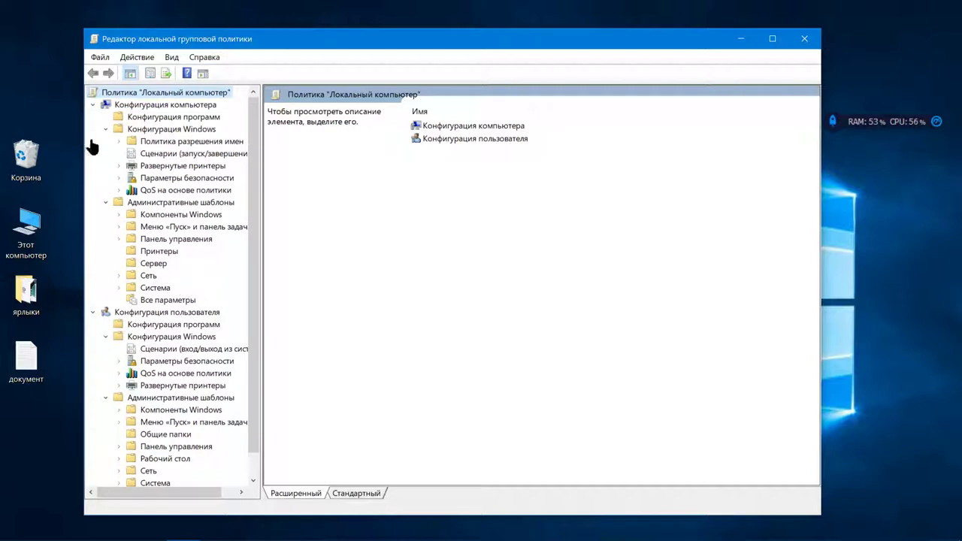
View Конфигурация программ and the Конфигурация Windows description under Конфигурация компьютера, and open its Административные шаблоны folder.
click(165, 105)
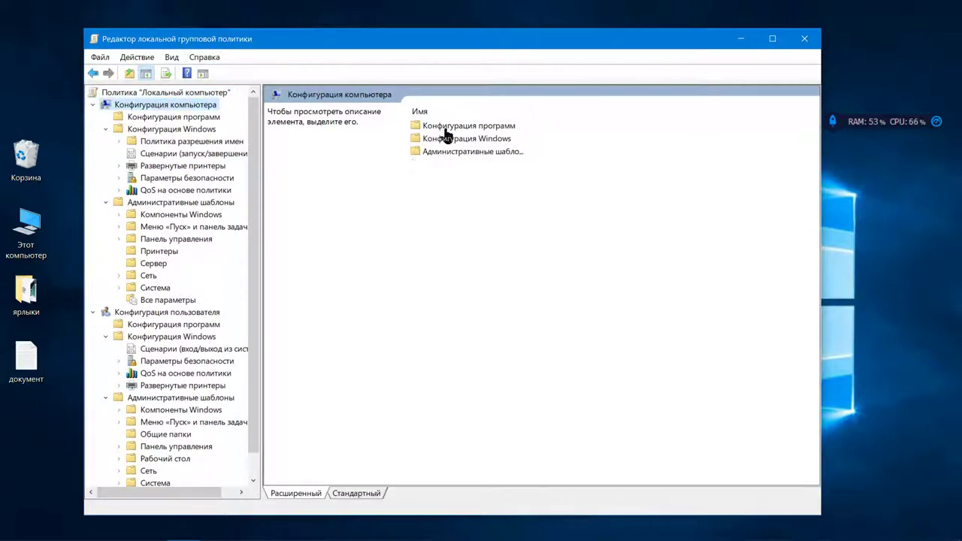
double_click(444, 128)
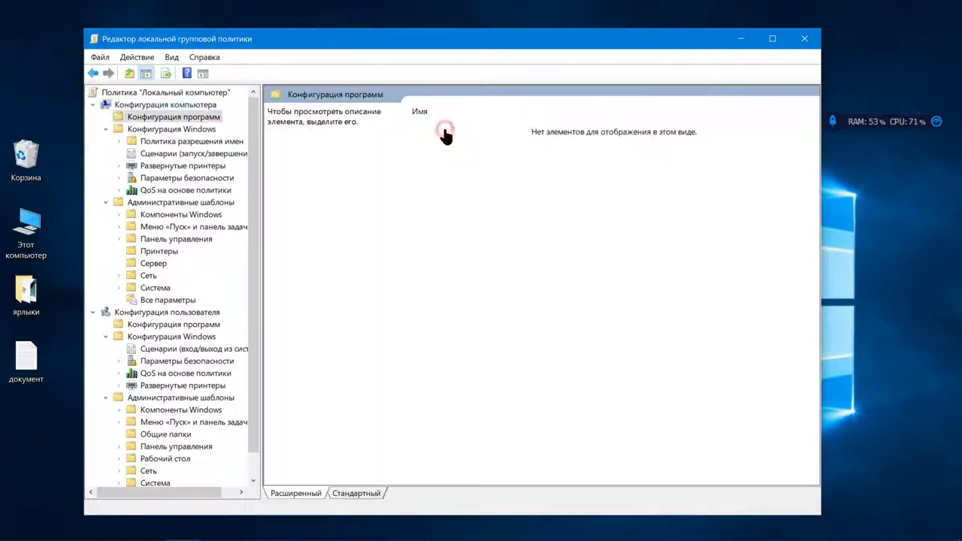
click(93, 73)
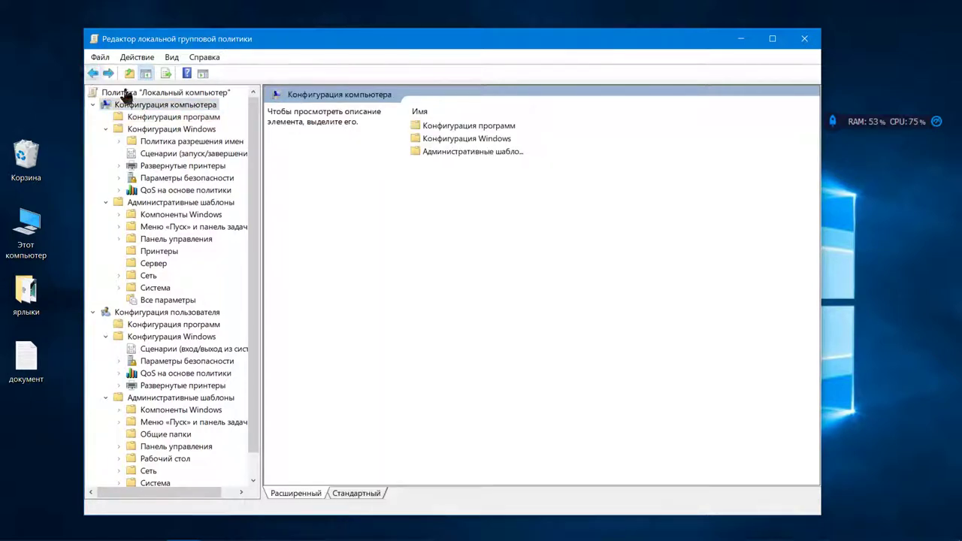
click(436, 140)
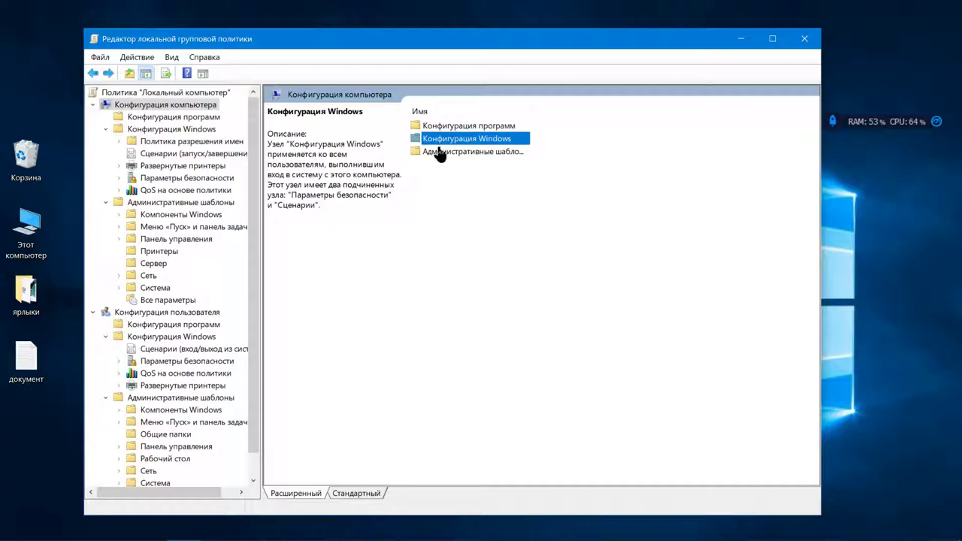
click(440, 152)
double_click(439, 152)
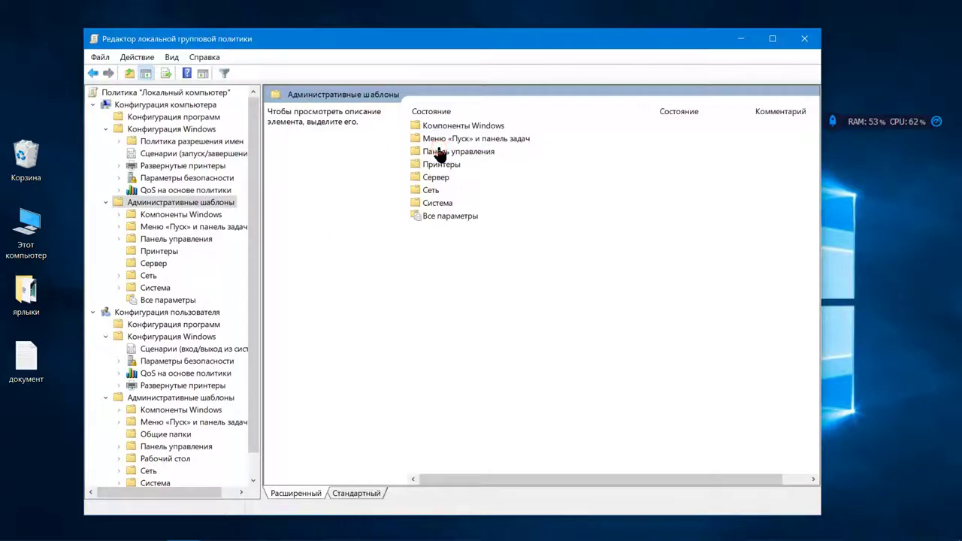
Browse the computer's Компоненты Windows folder and view the policies in its Камера and MDM subfolders.
double_click(455, 128)
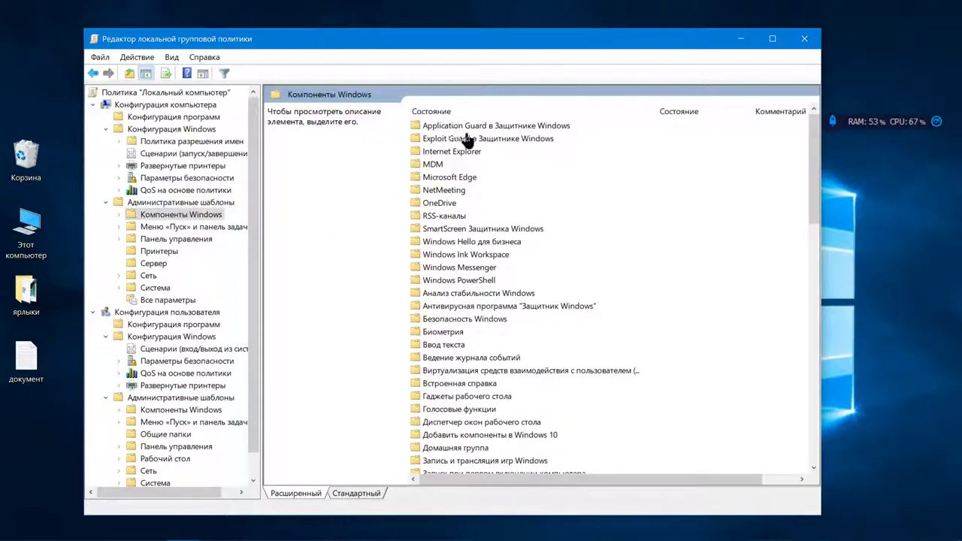
scroll(462, 139, down, 6)
scroll(466, 141, down, 13)
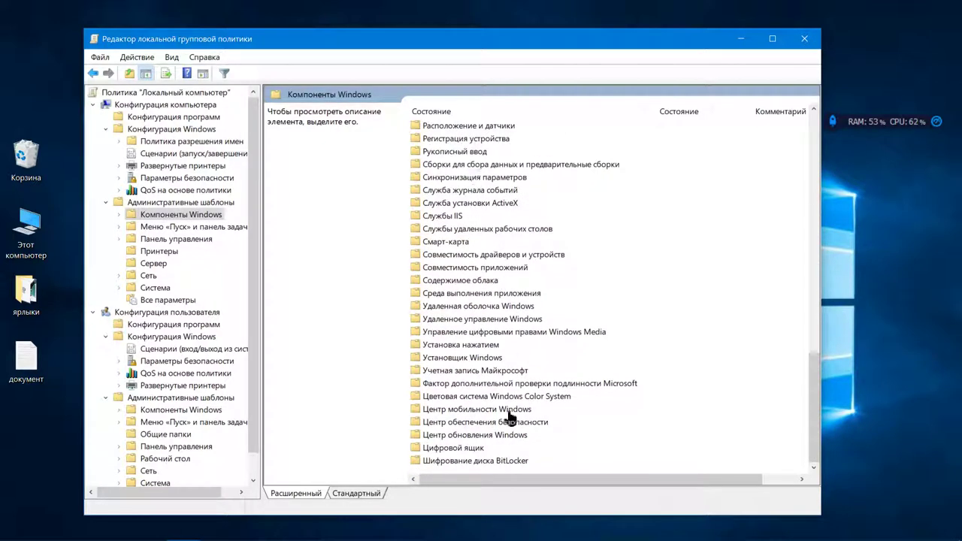
scroll(508, 399, up, 6)
scroll(511, 396, up, 9)
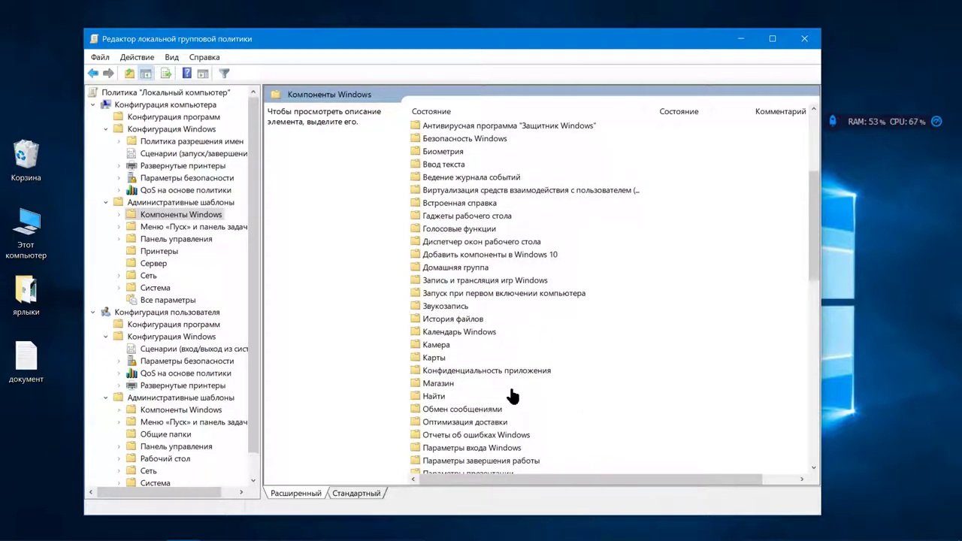
double_click(420, 345)
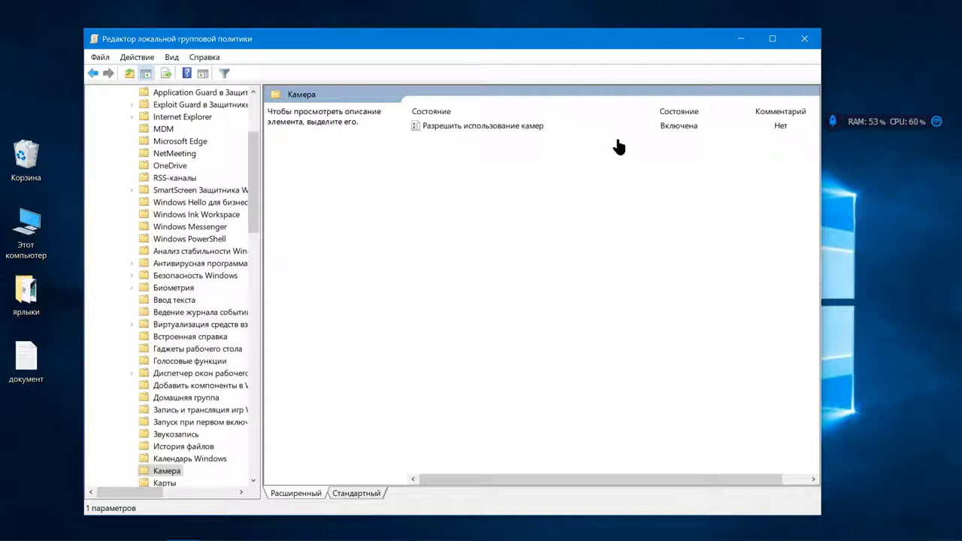
click(94, 73)
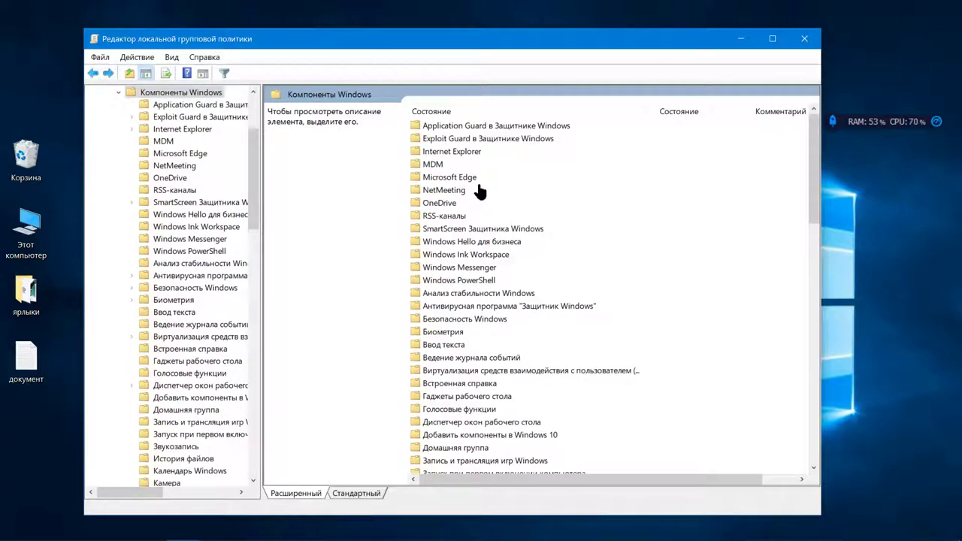
double_click(425, 164)
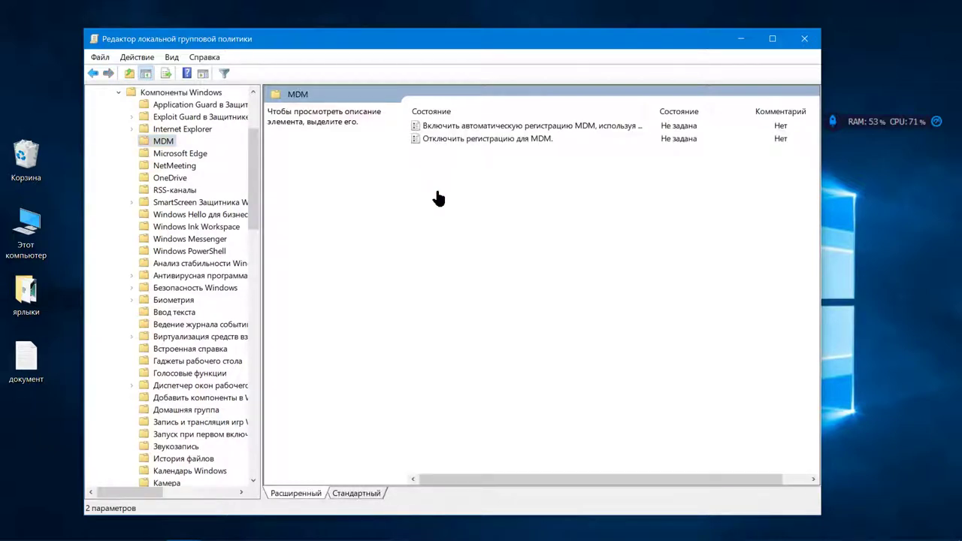
click(94, 73)
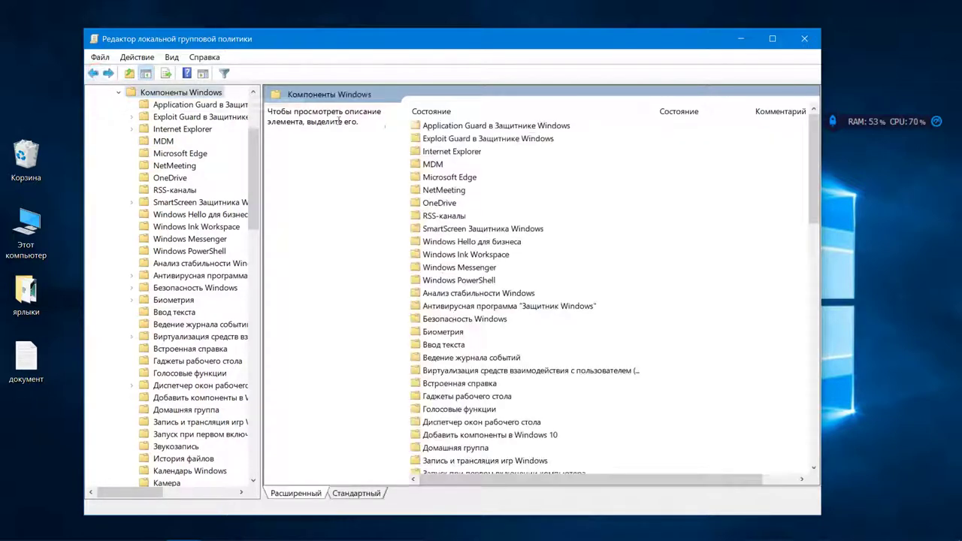
Find and open the Отчеты об ошибках Windows folder within Компоненты Windows.
scroll(429, 145, down, 3)
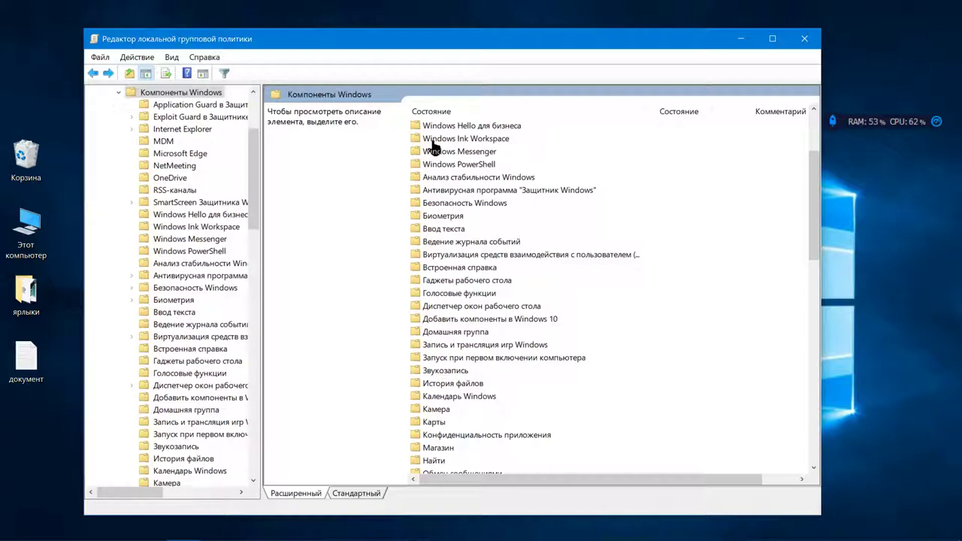
scroll(432, 145, down, 1)
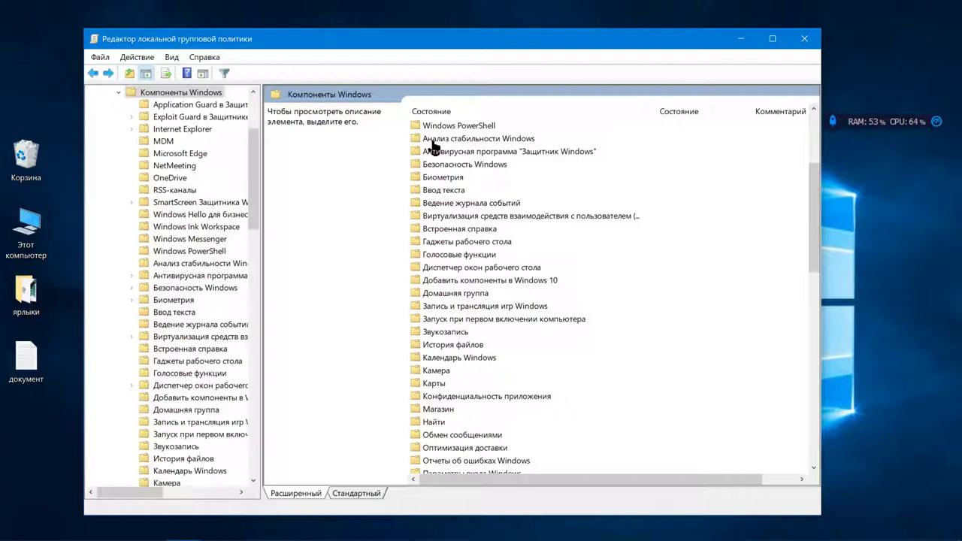
scroll(432, 145, down, 3)
scroll(432, 145, down, 2)
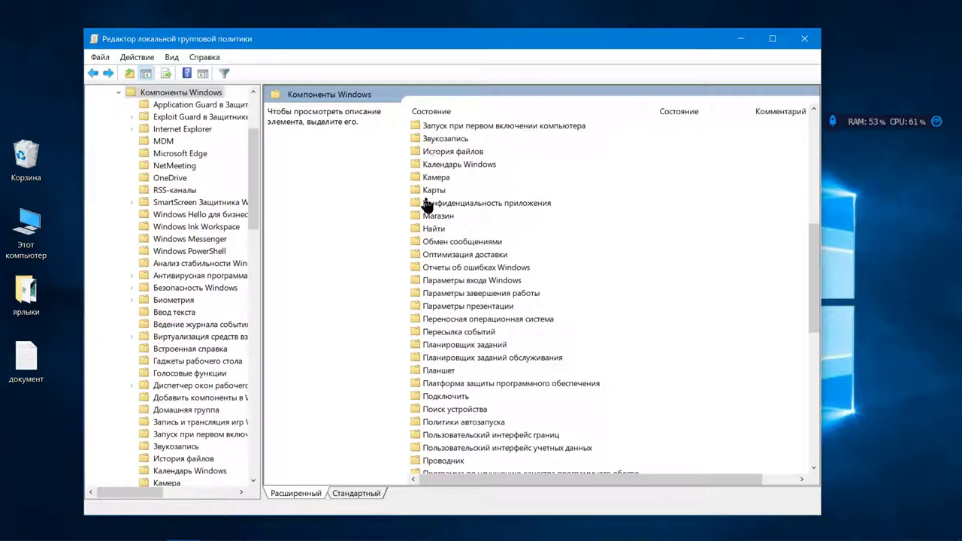
click(436, 268)
double_click(438, 269)
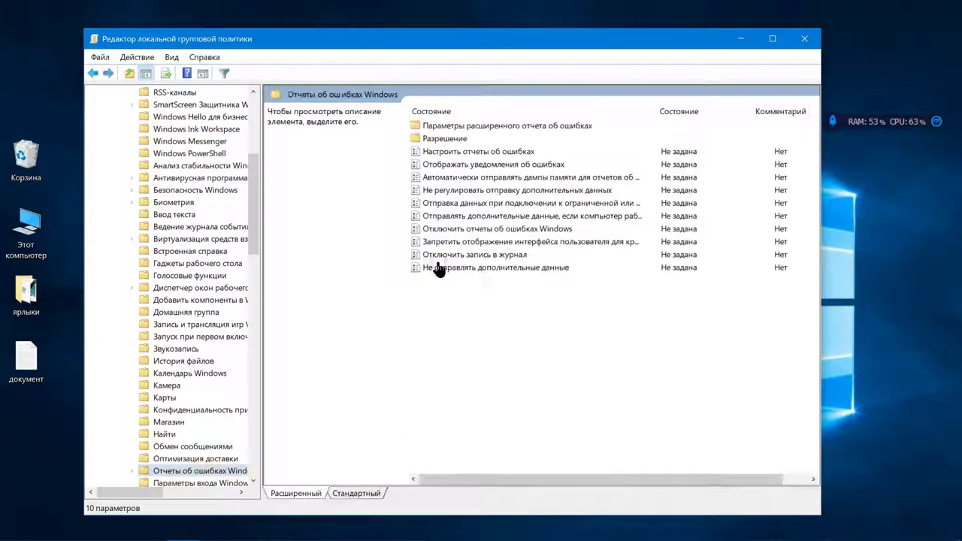
Switch the policy Настроить отчеты об ошибках to Включено and select Принудительный режим очереди для ошибок приложений.
click(530, 153)
double_click(529, 153)
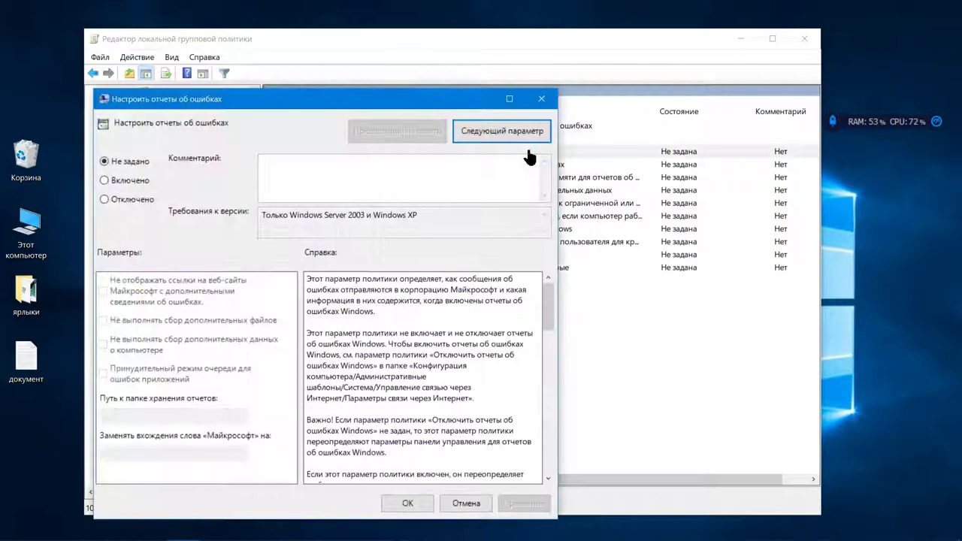
drag(423, 97, 515, 65)
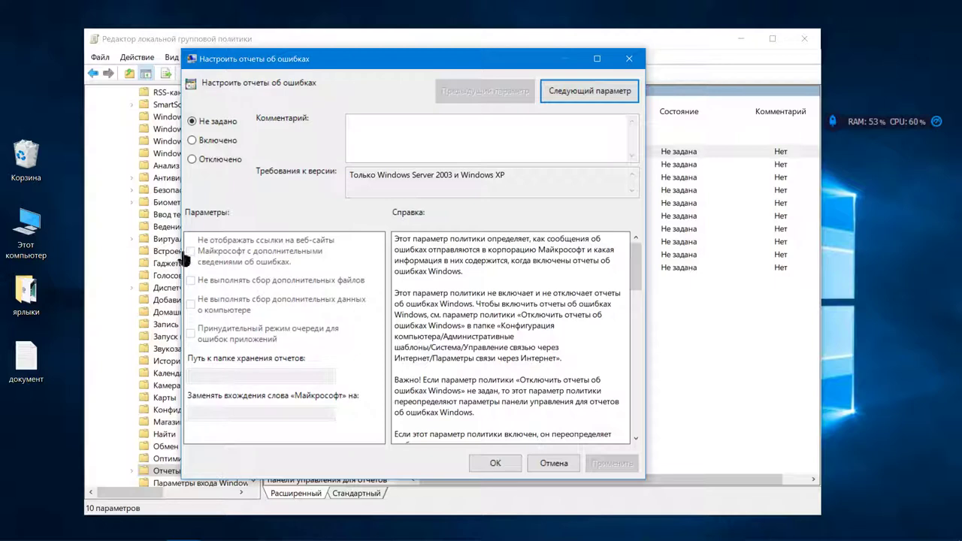
click(191, 140)
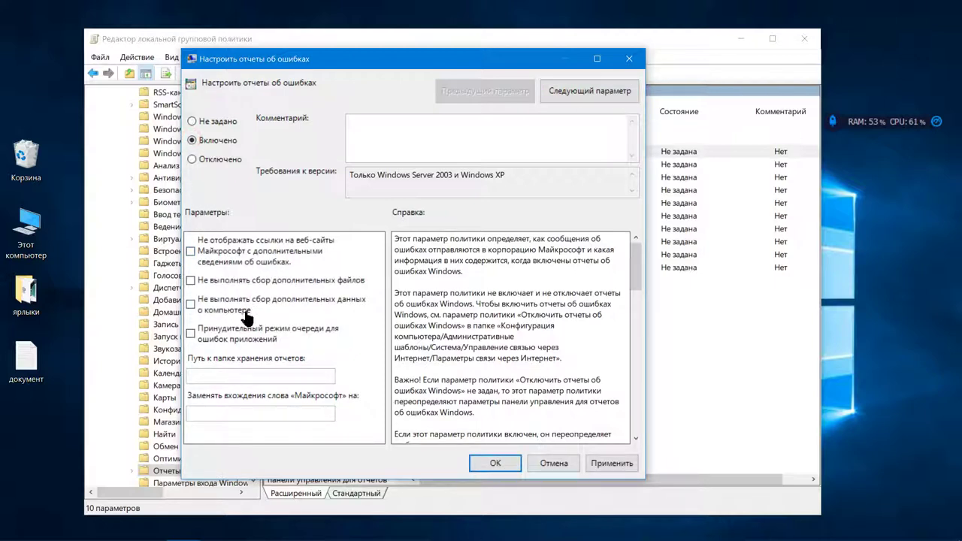
click(191, 335)
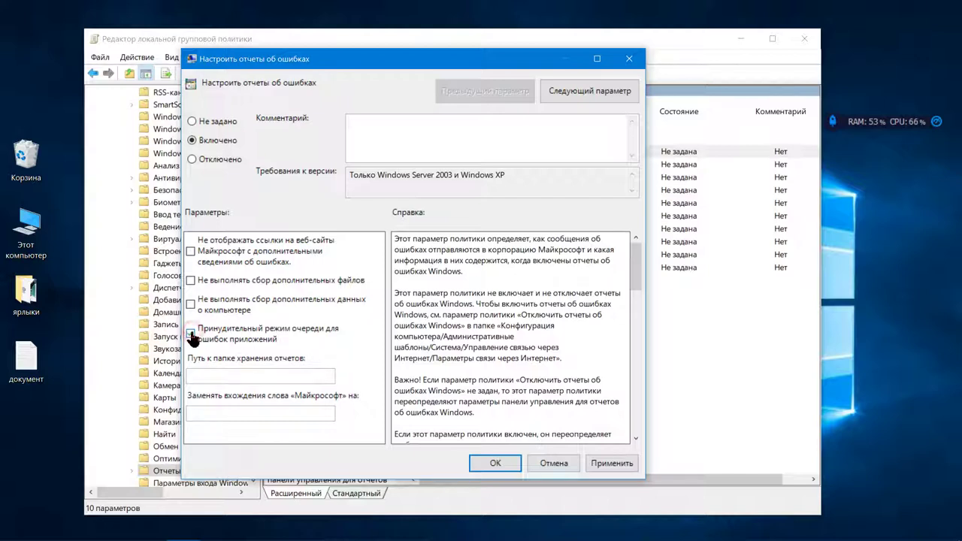
click(218, 376)
Return the policy Настроить отчеты об ошибках to Не задано, apply it and close its settings.
click(192, 122)
click(607, 463)
click(514, 467)
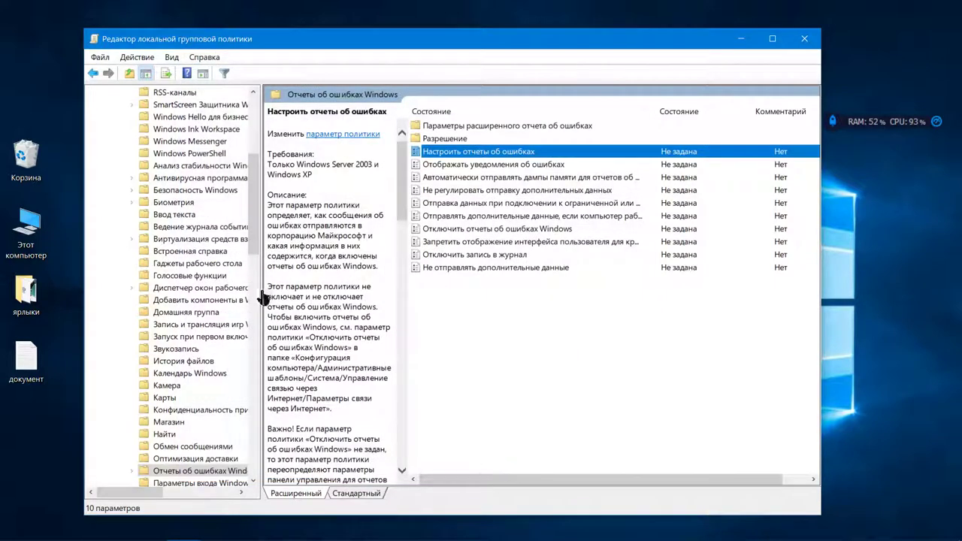
Collapse Компоненты Windows under the computer configuration and expand Система in the user configuration's Административные шаблоны.
scroll(122, 131, up, 6)
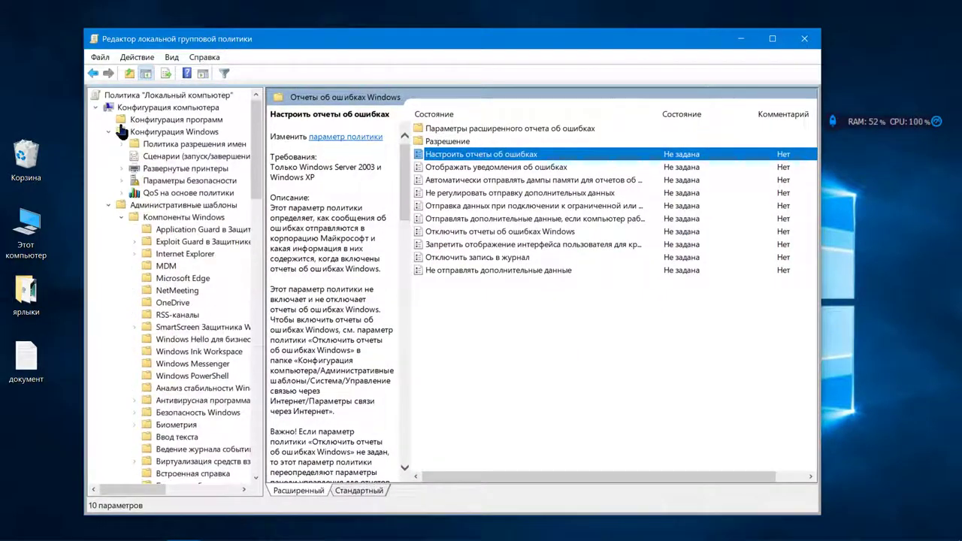
click(121, 217)
scroll(165, 248, down, 1)
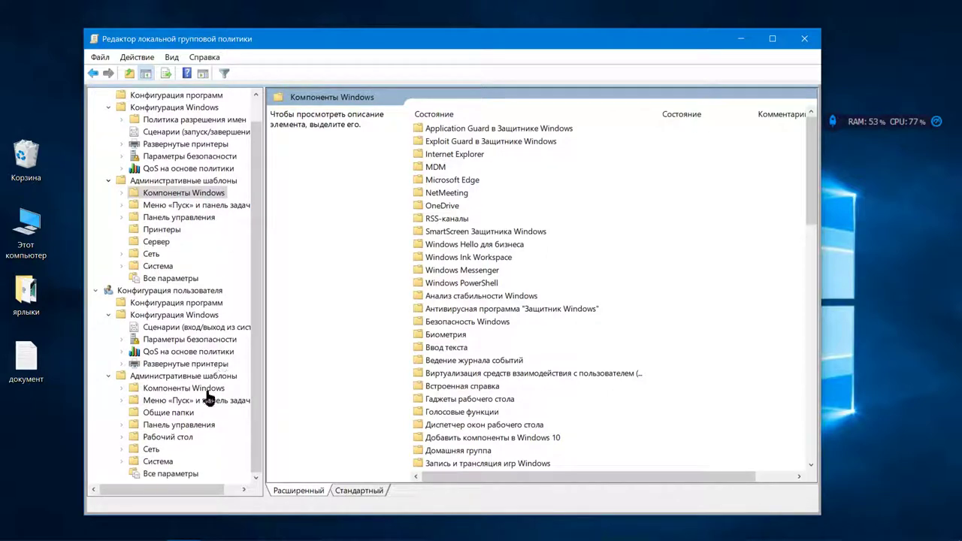
click(122, 462)
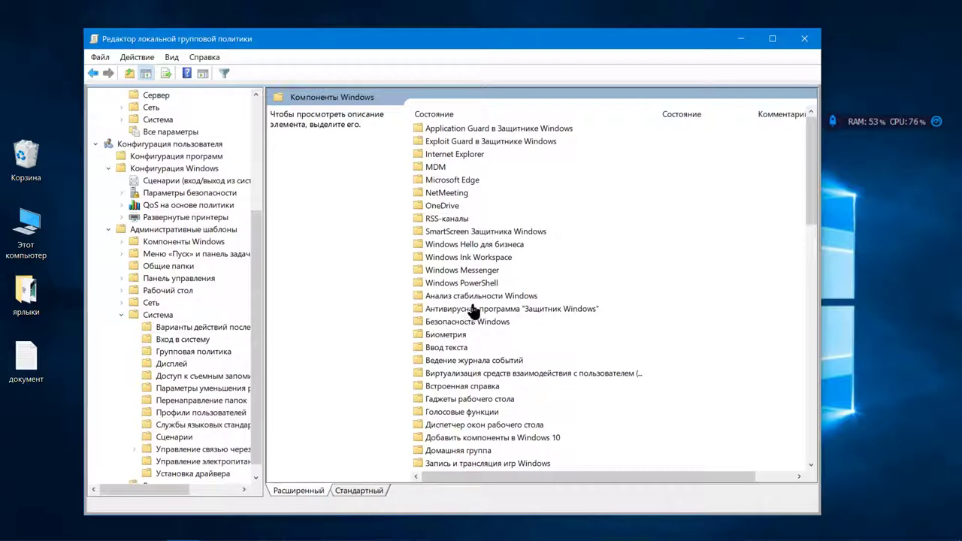
scroll(474, 128, down, 6)
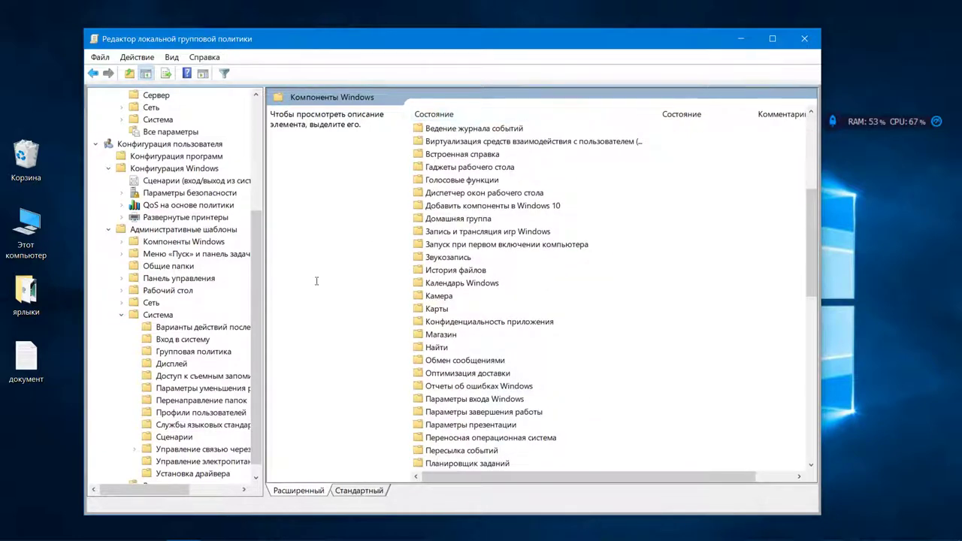
scroll(178, 296, down, 1)
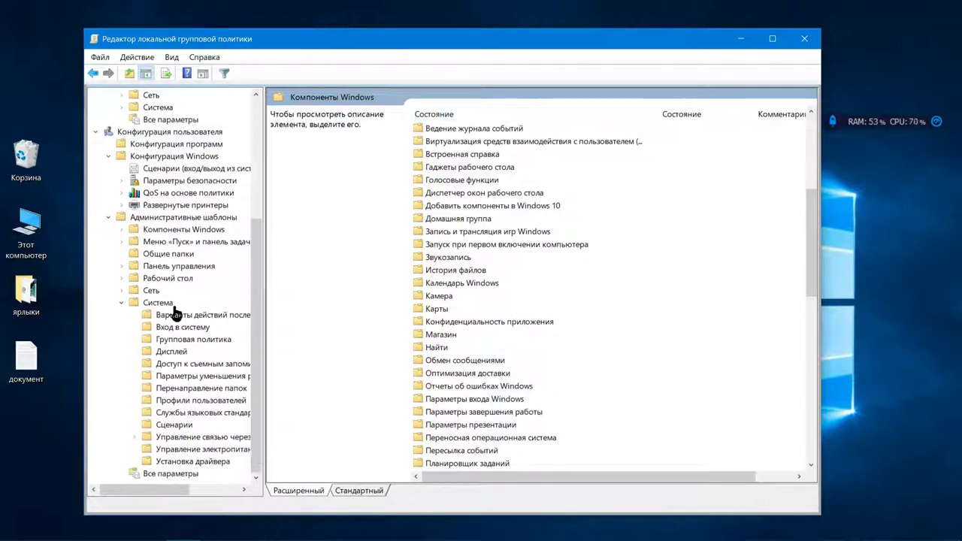
Open Все параметры under the user configuration's Административные шаблоны and display the policy list in the Стандартный view.
click(181, 476)
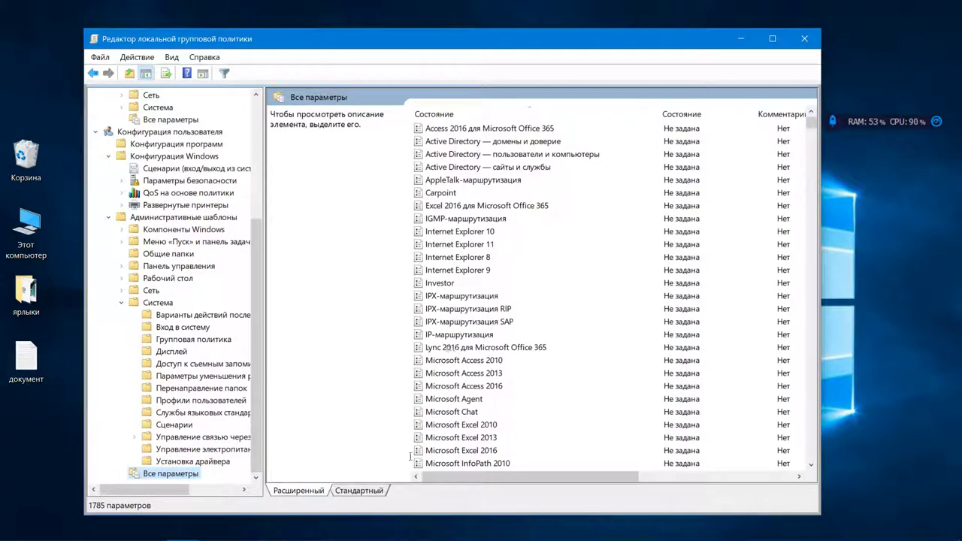
click(366, 492)
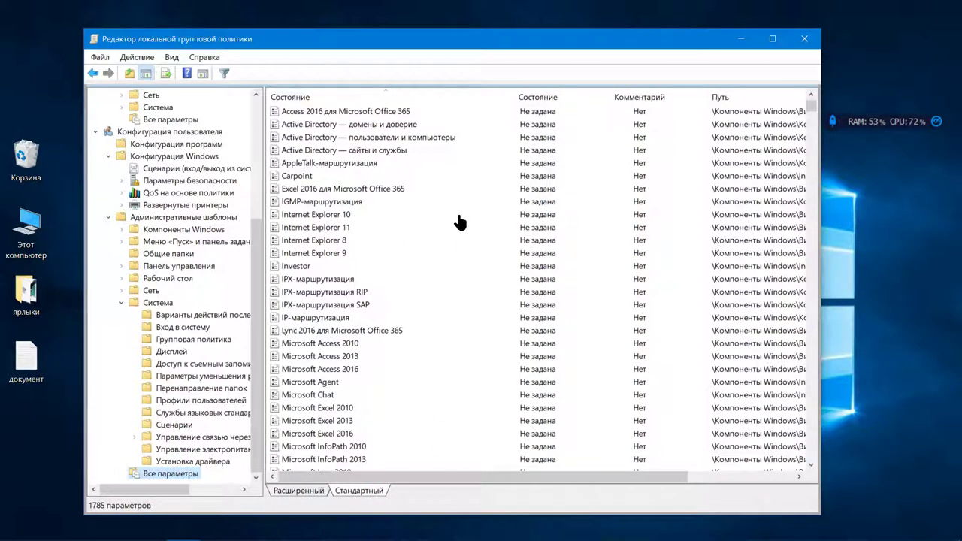
Look through the names, states and paths in the full user policy list as far as Использовать HTTP 1.1 and select that policy.
scroll(451, 200, down, 15)
scroll(451, 200, down, 13)
scroll(451, 200, down, 15)
scroll(451, 201, down, 15)
scroll(451, 201, down, 12)
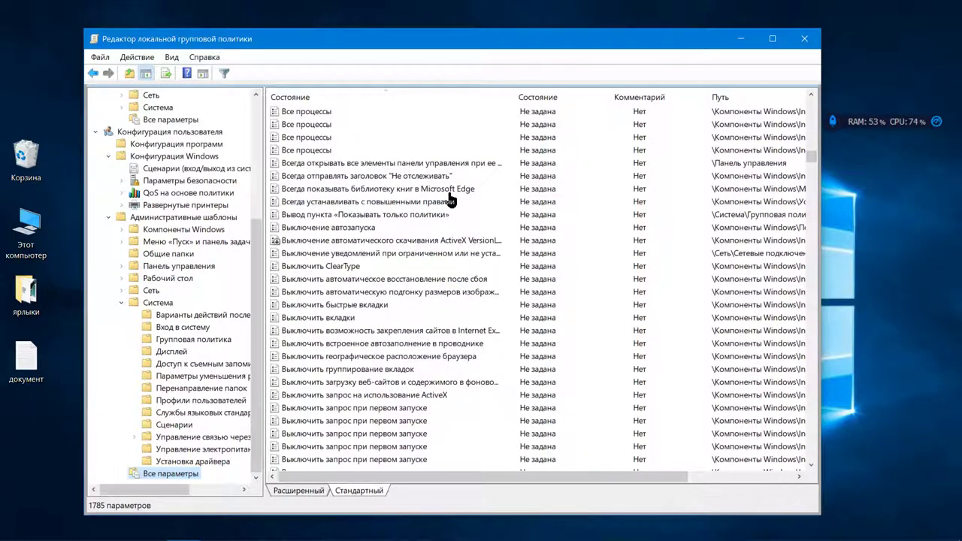
scroll(451, 199, down, 15)
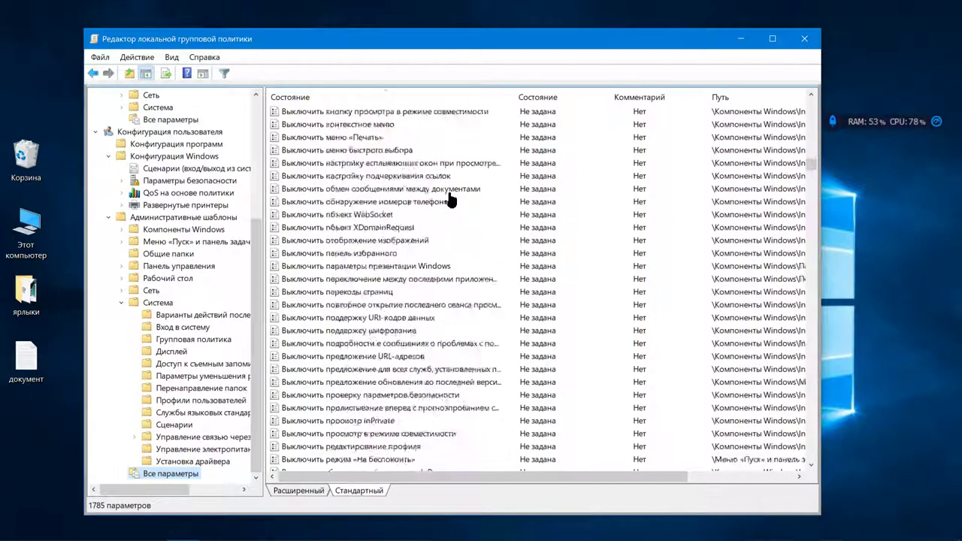
scroll(451, 199, down, 15)
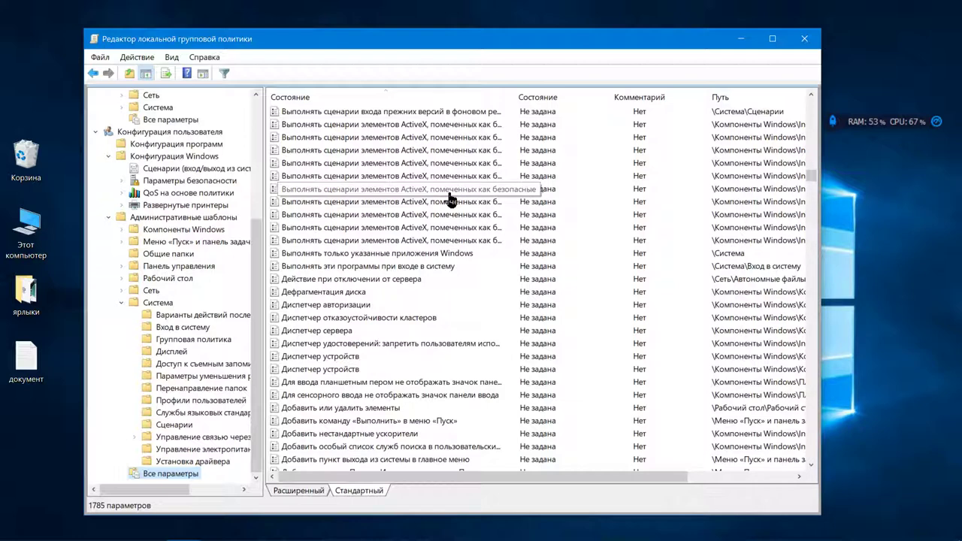
scroll(449, 199, down, 5)
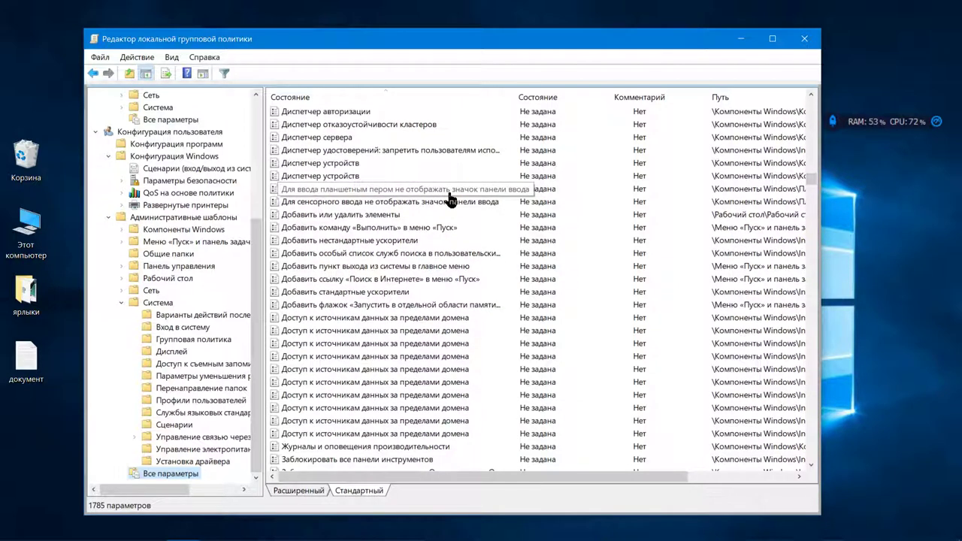
scroll(449, 199, down, 5)
scroll(450, 199, down, 15)
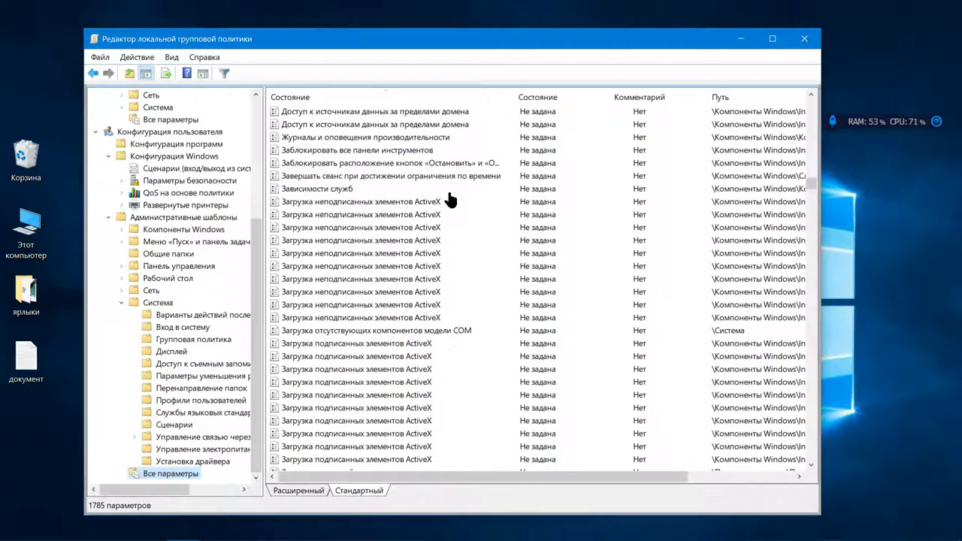
scroll(449, 199, down, 15)
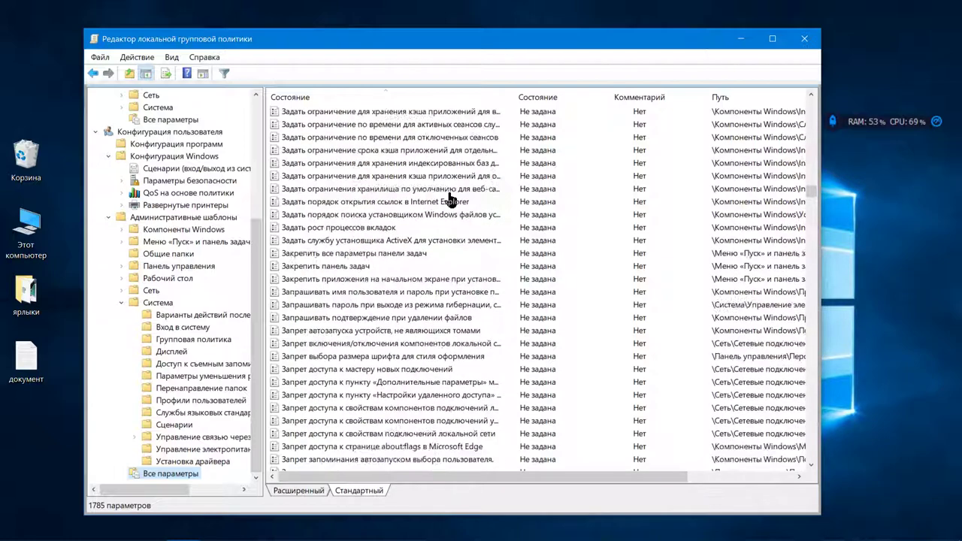
scroll(450, 200, down, 5)
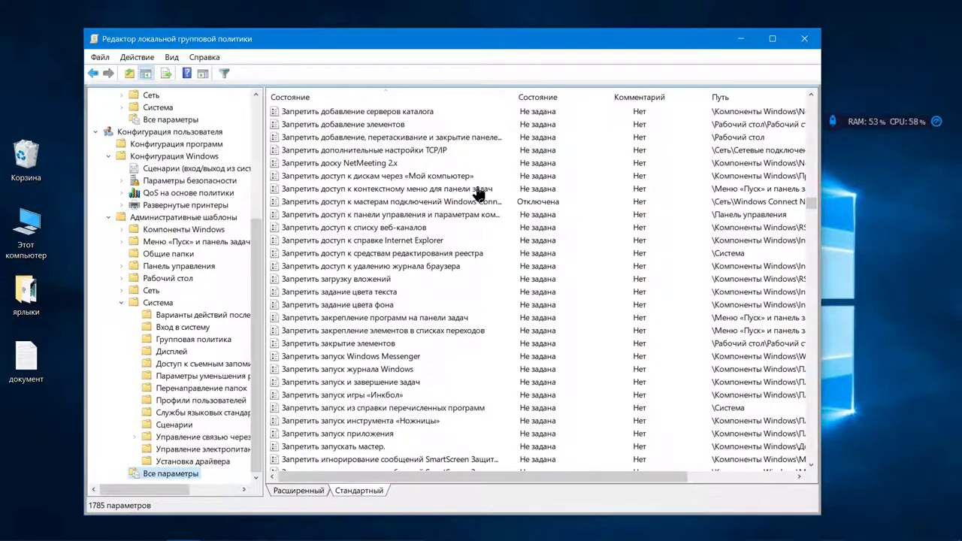
scroll(478, 194, down, 6)
scroll(448, 198, down, 15)
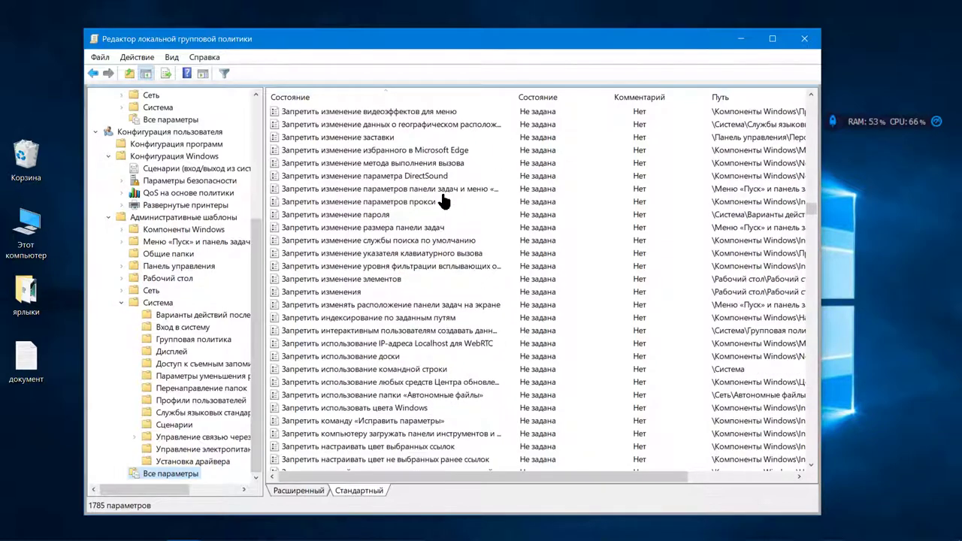
scroll(443, 201, down, 18)
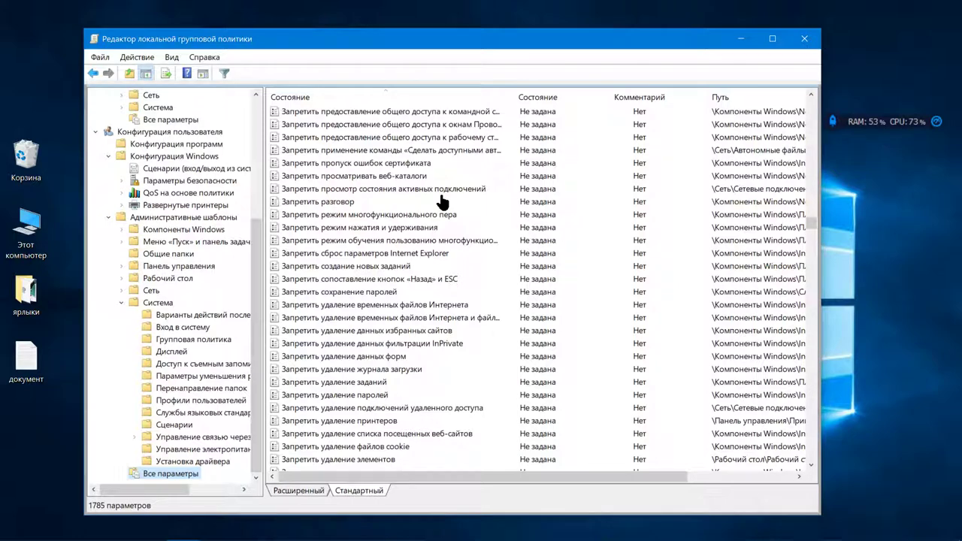
scroll(443, 203, down, 18)
scroll(442, 204, down, 12)
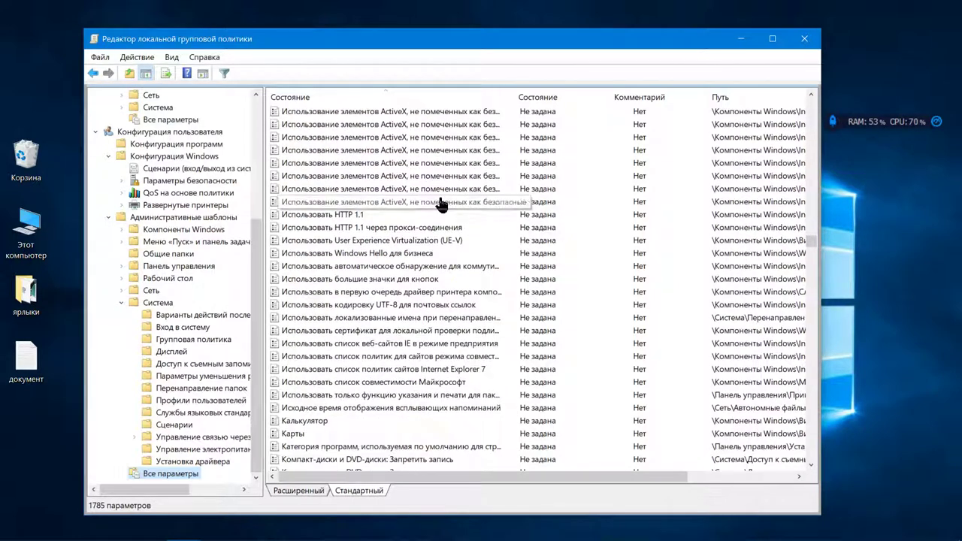
click(421, 218)
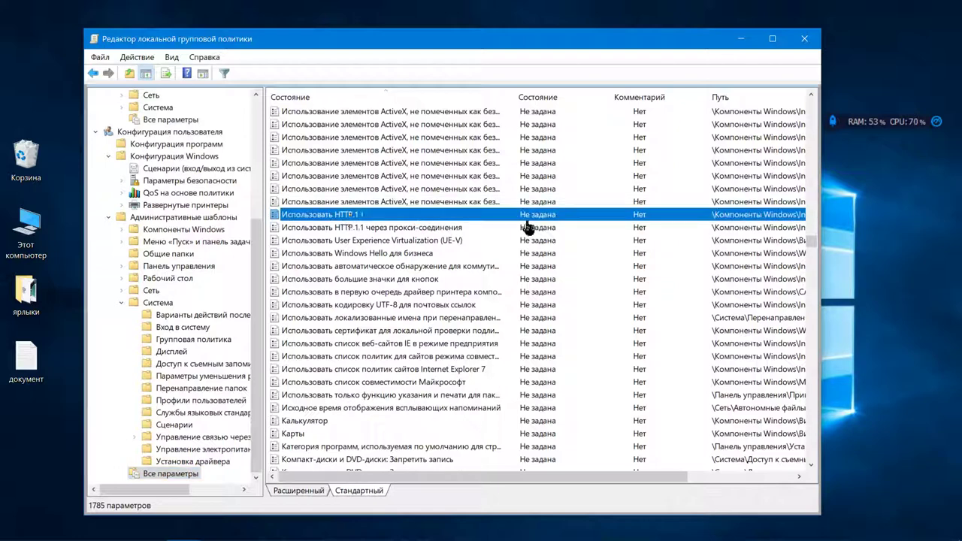
Find and select the policy Накопители на гибких дисках: Запретить запись further down the list.
scroll(415, 239, down, 3)
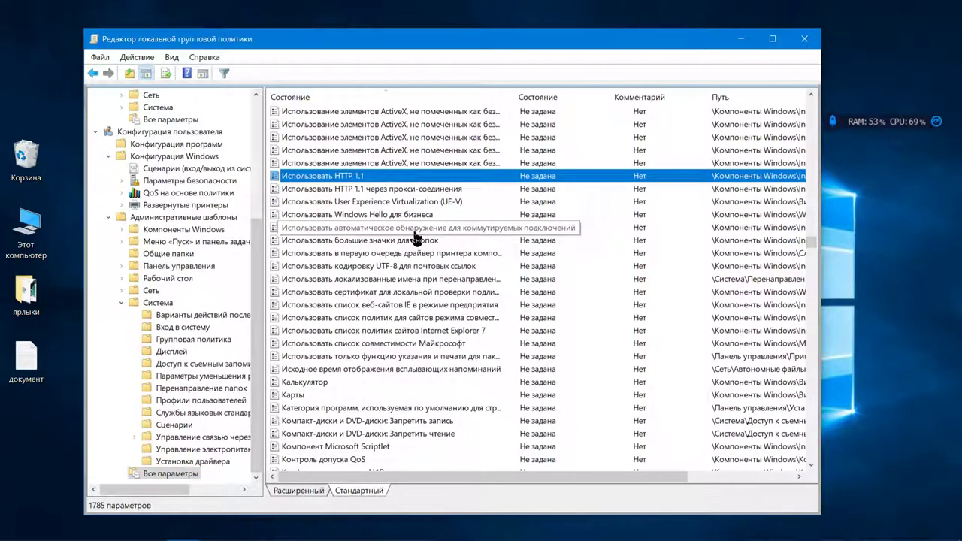
scroll(415, 239, down, 4)
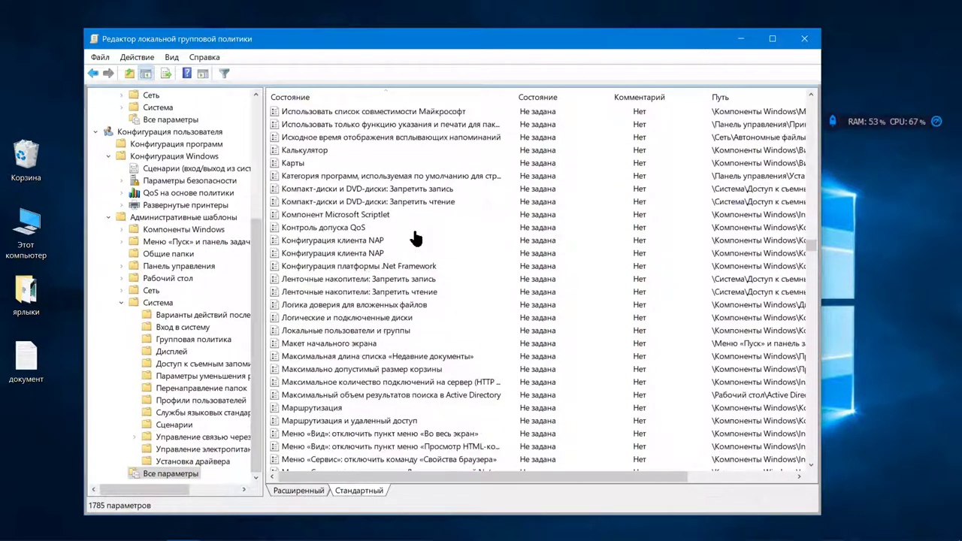
scroll(415, 239, down, 3)
scroll(416, 237, down, 7)
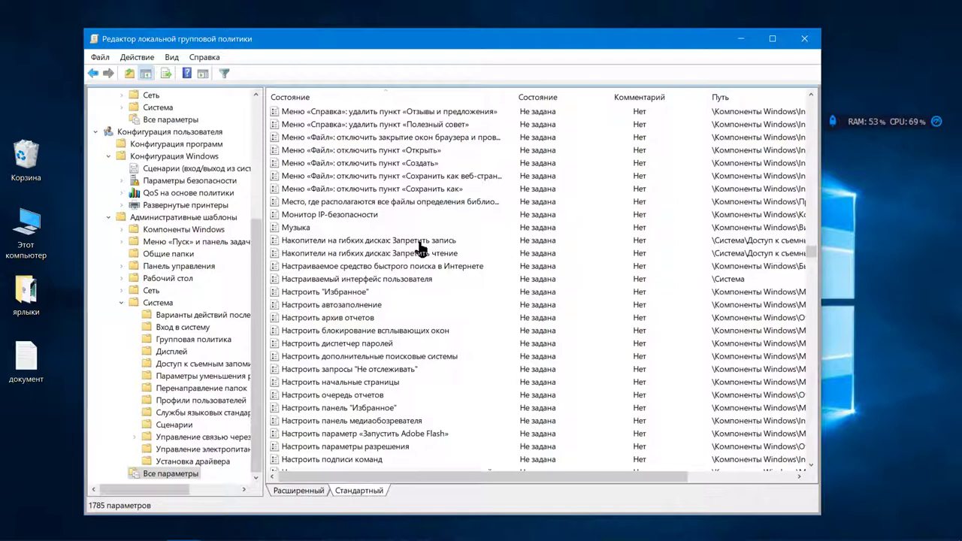
click(421, 244)
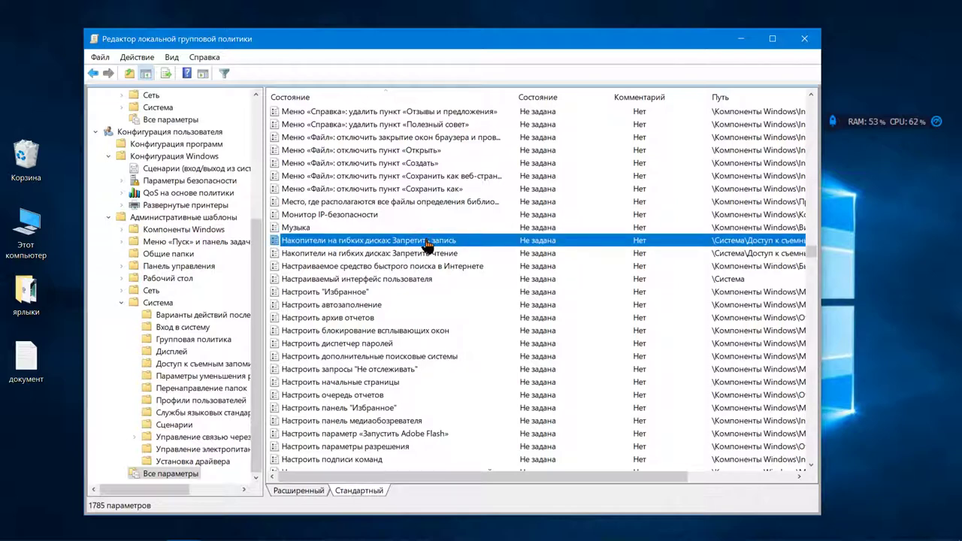
Find and select the policy that begins with Отключить запрос на использование Центра обновления.
scroll(426, 245, down, 19)
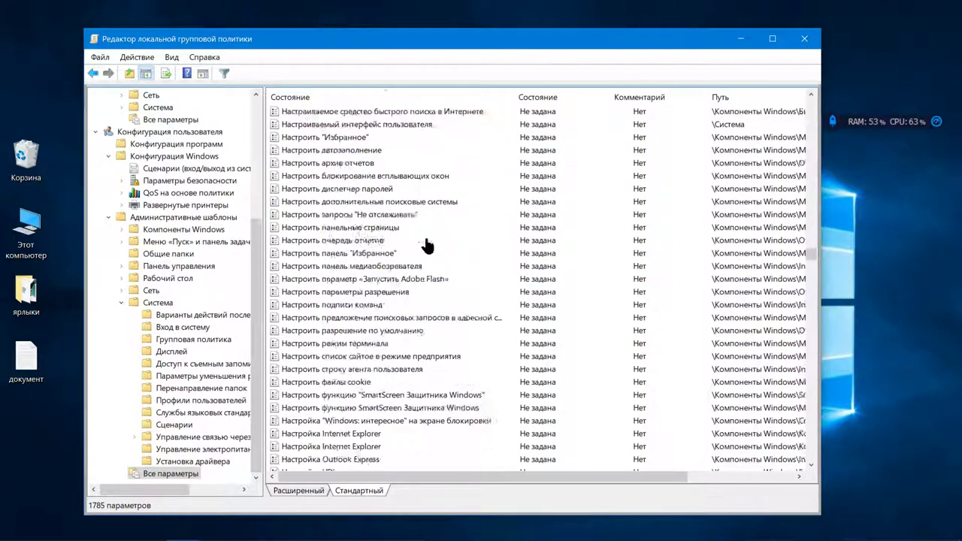
scroll(426, 245, down, 20)
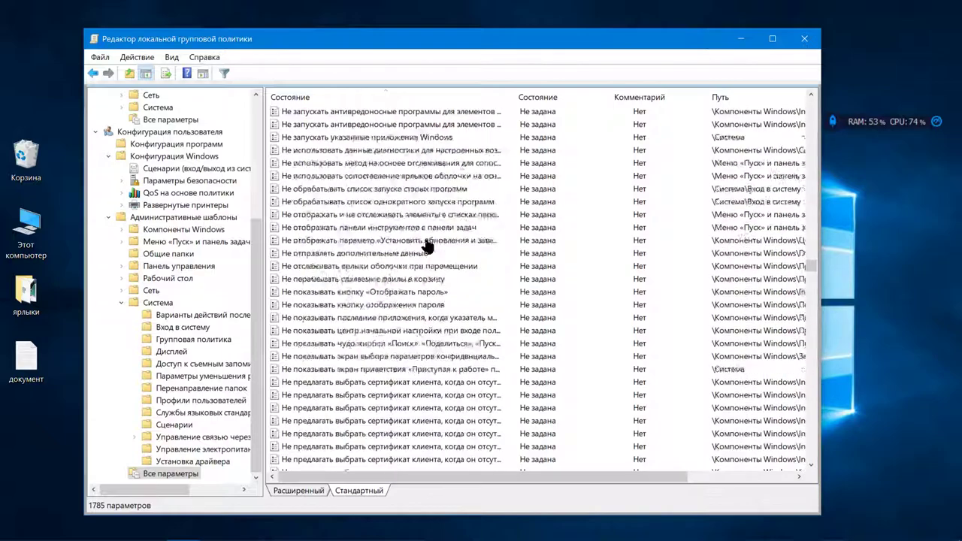
scroll(426, 245, down, 20)
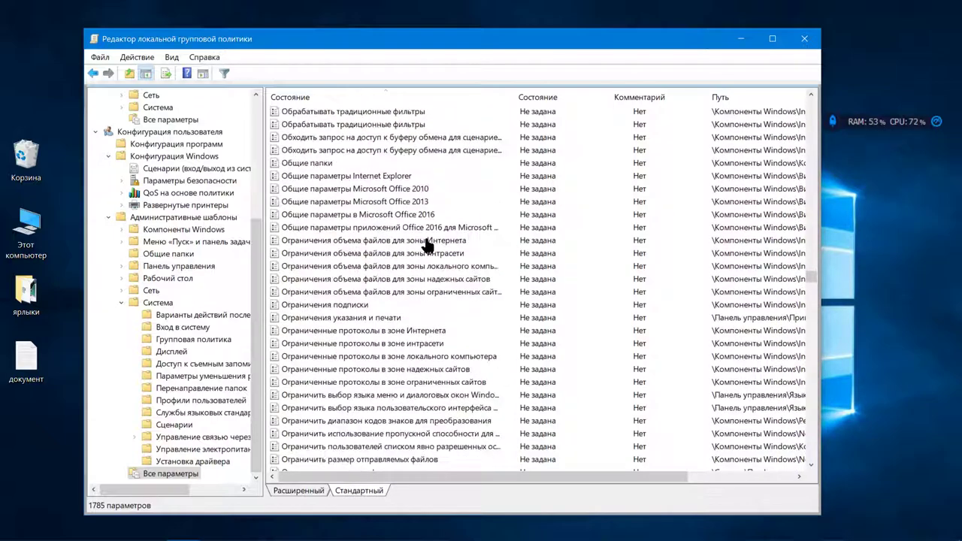
scroll(425, 245, down, 18)
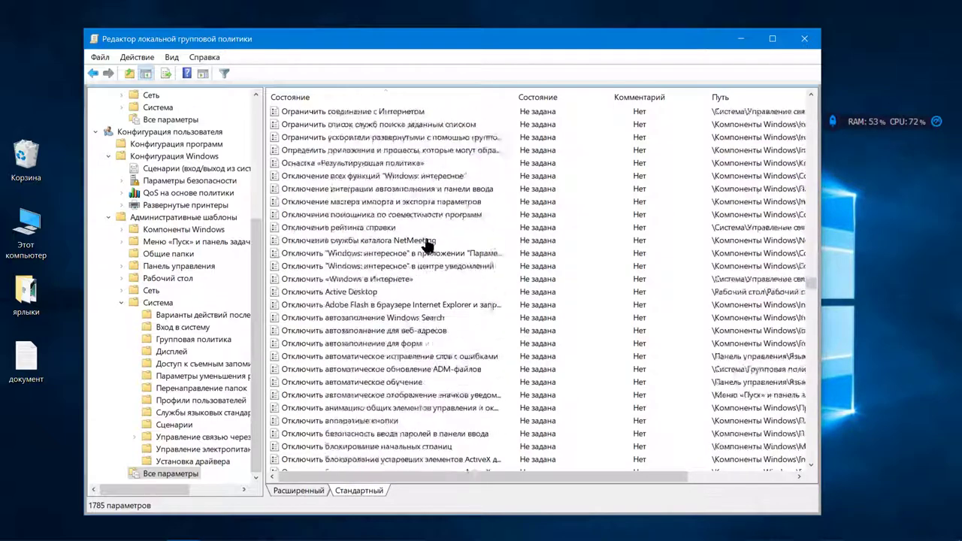
scroll(426, 245, down, 4)
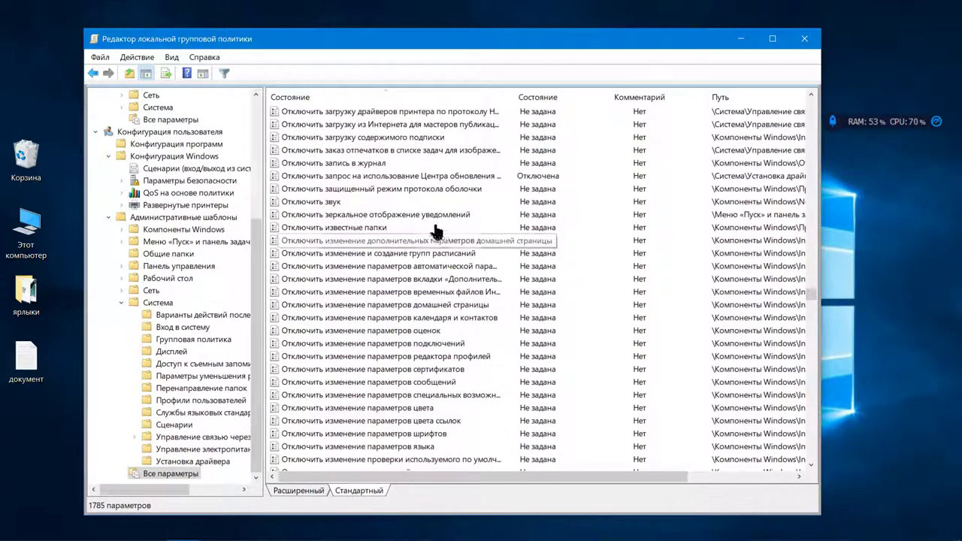
click(406, 179)
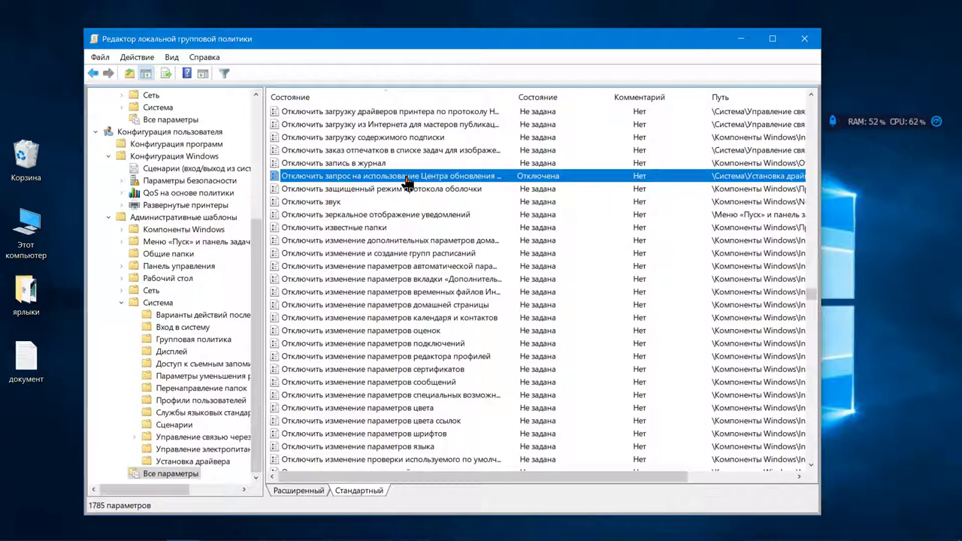
Switch to File Explorer, view the contents of the SDIO_Update folder on Локальный диск (F:), and close the window.
double_click(41, 252)
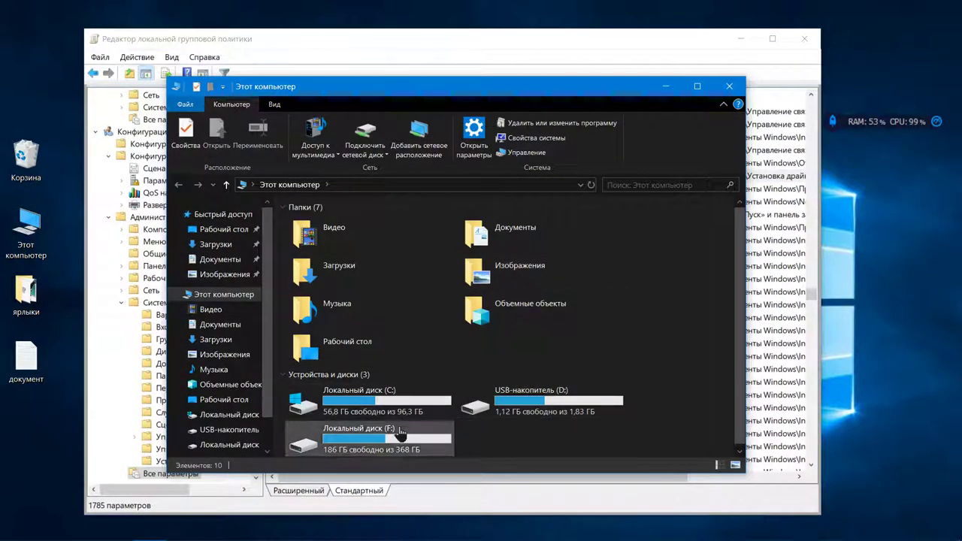
double_click(406, 436)
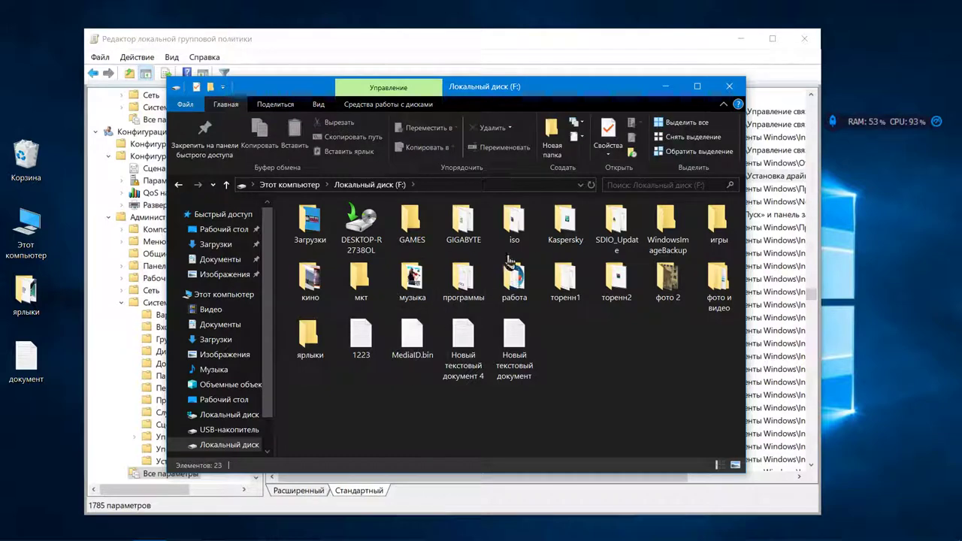
double_click(616, 229)
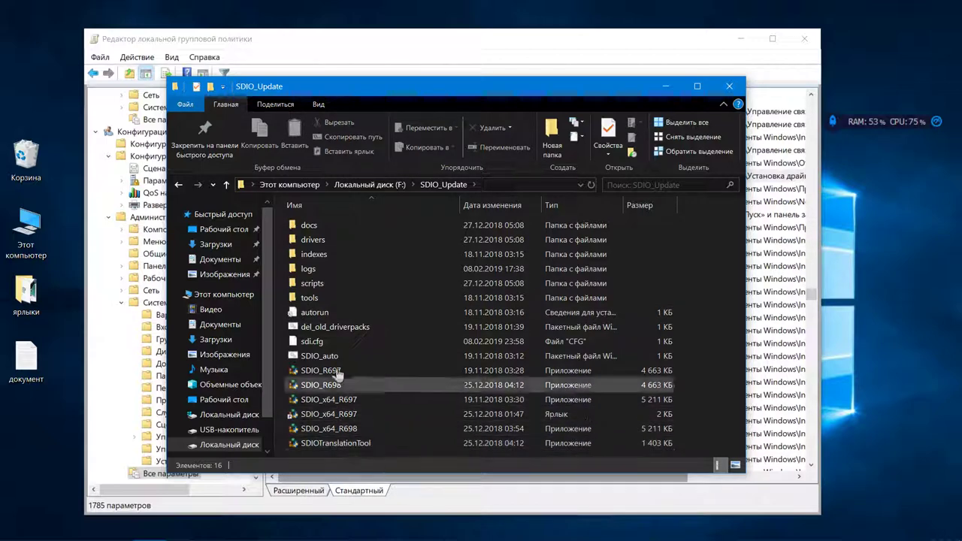
click(178, 188)
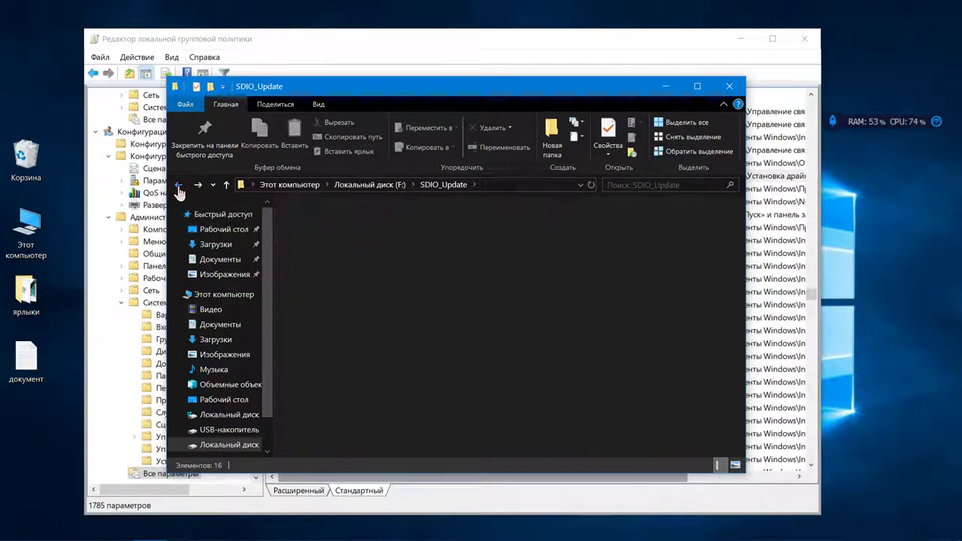
click(729, 86)
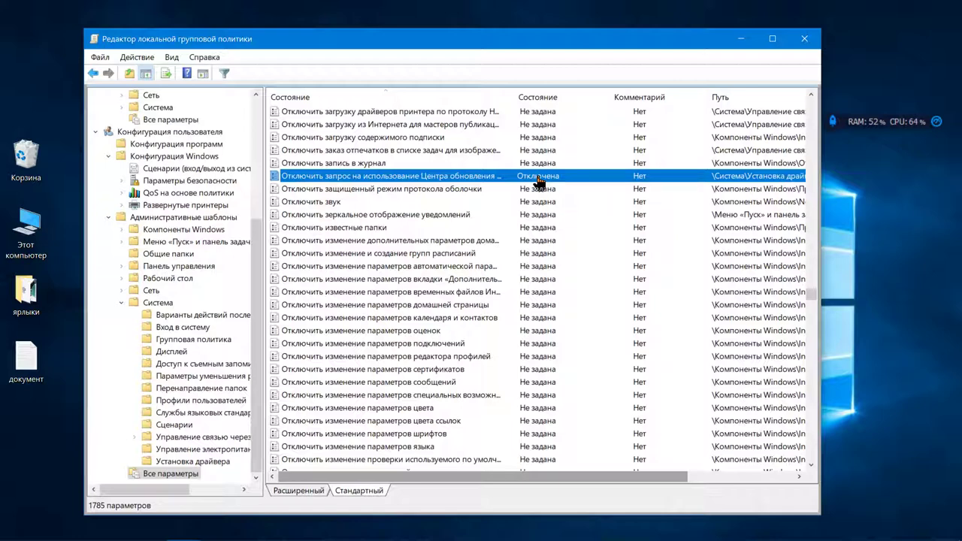
Look through the names and states in the full user policy list as far as the policies that begin with Скрытие страницы.
scroll(538, 182, down, 15)
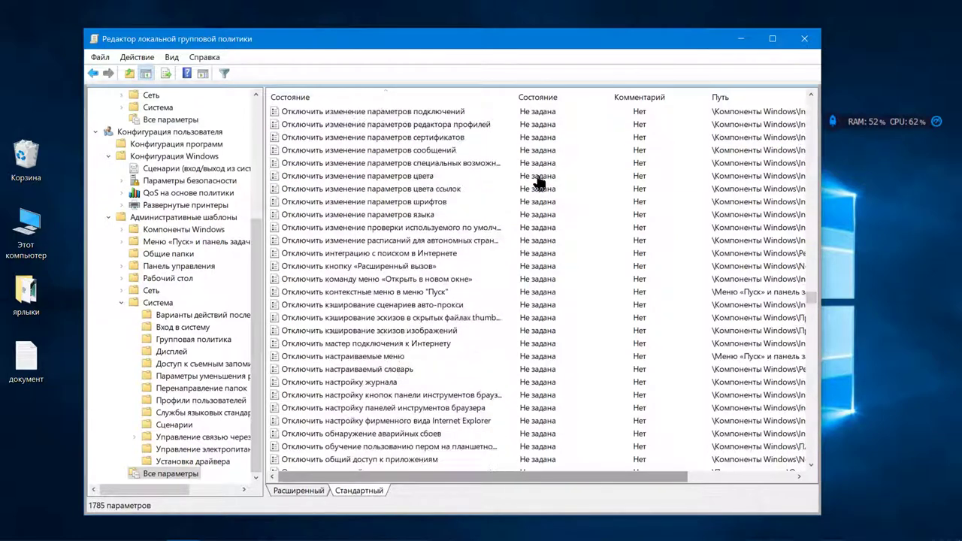
scroll(538, 182, down, 15)
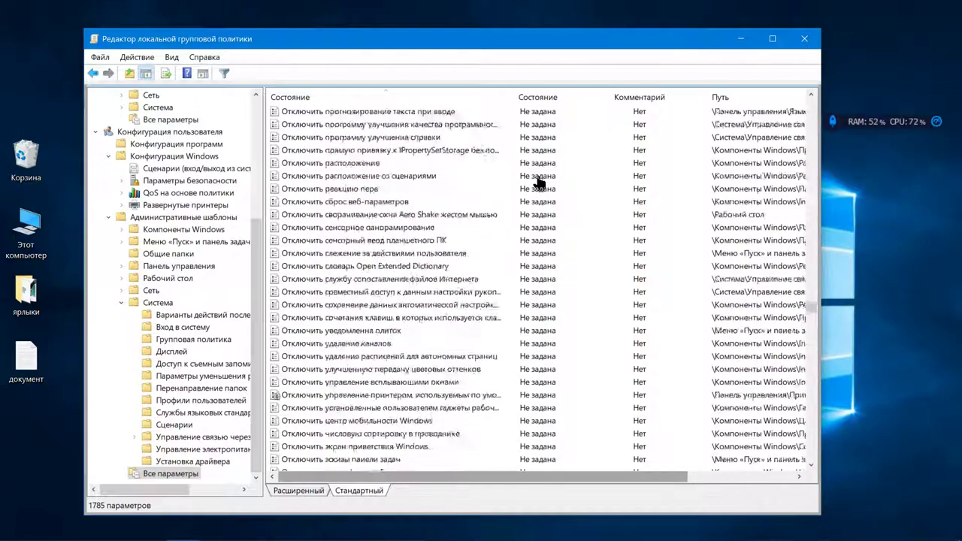
scroll(538, 183, down, 15)
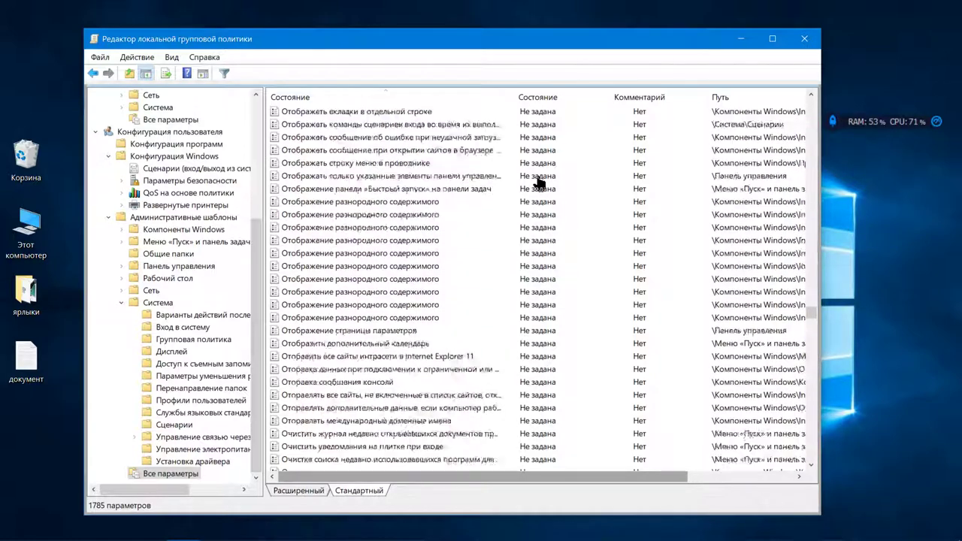
scroll(538, 183, down, 15)
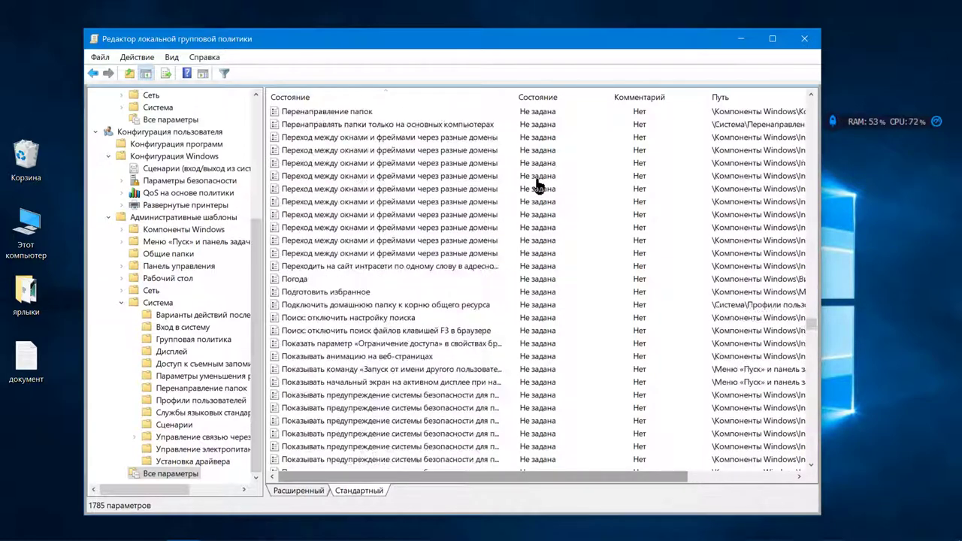
scroll(538, 182, down, 15)
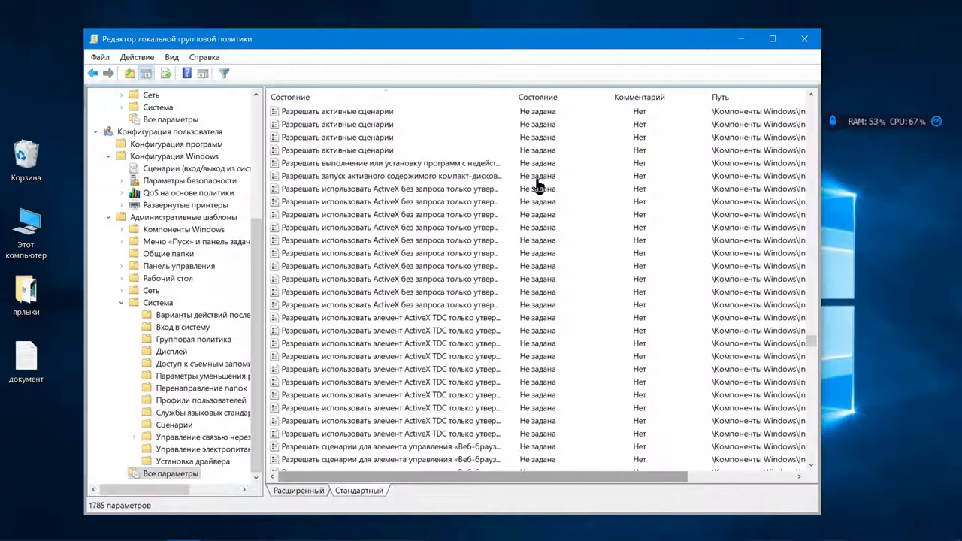
scroll(538, 182, down, 15)
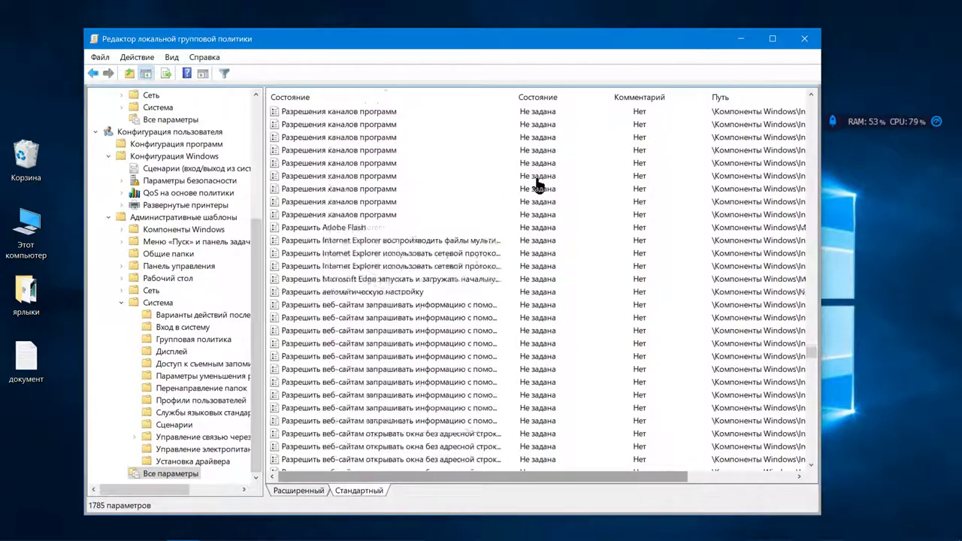
scroll(538, 183, down, 15)
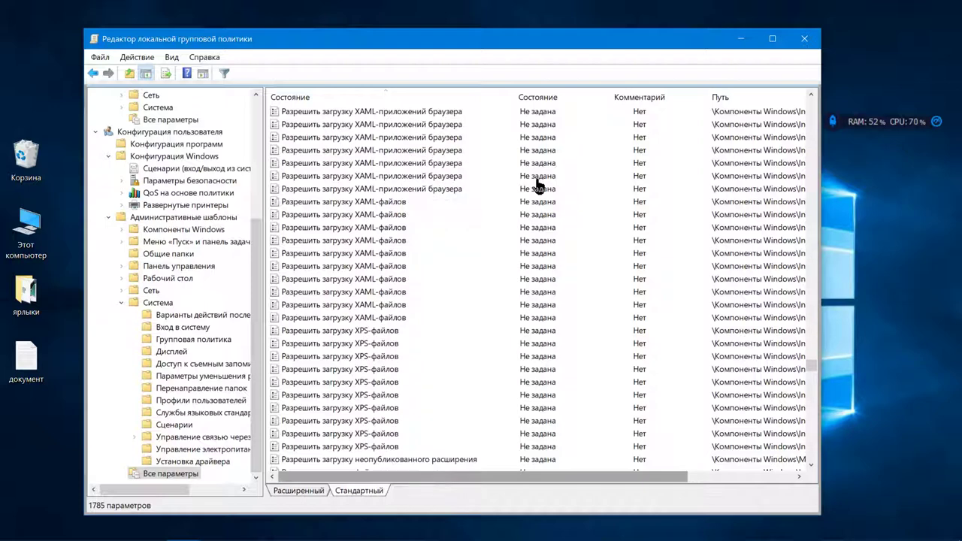
scroll(538, 182, down, 15)
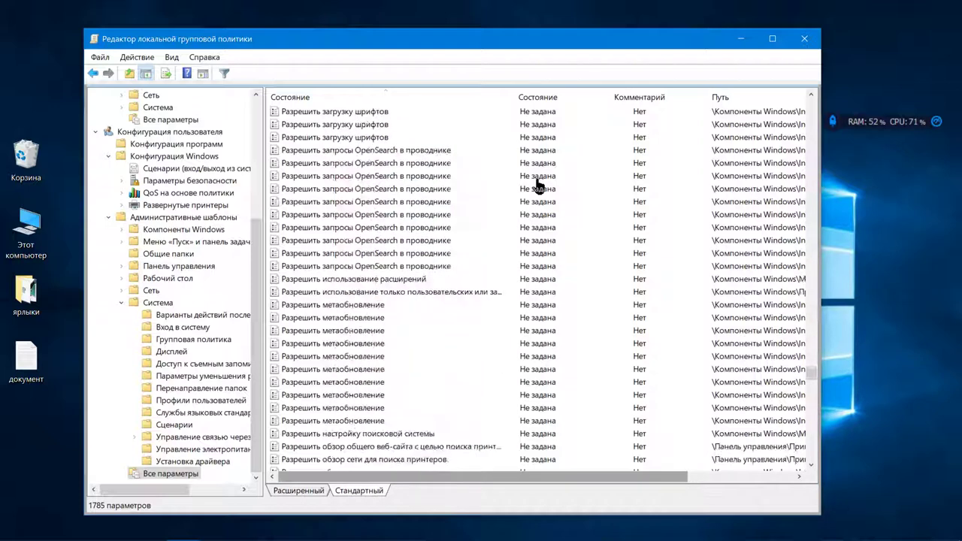
scroll(538, 186, down, 15)
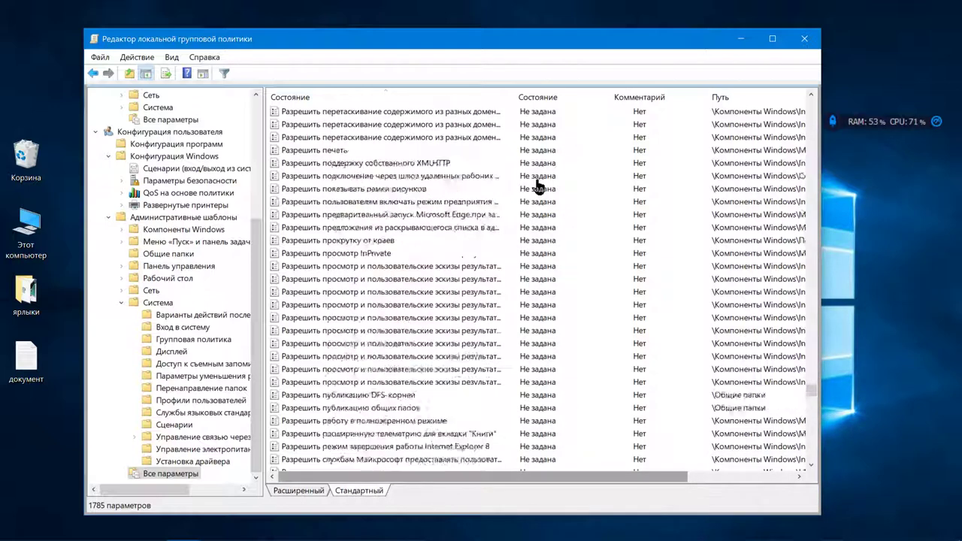
scroll(538, 186, down, 12)
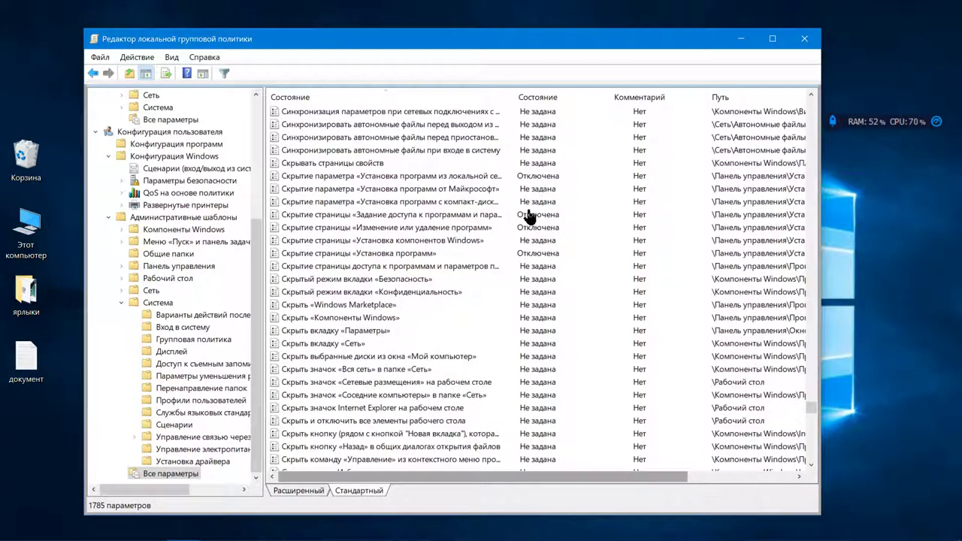
Select in turn the Скрытие страницы policies for «Задание доступа к программам», «Изменение или удаление программ» and «Установка программ».
click(530, 218)
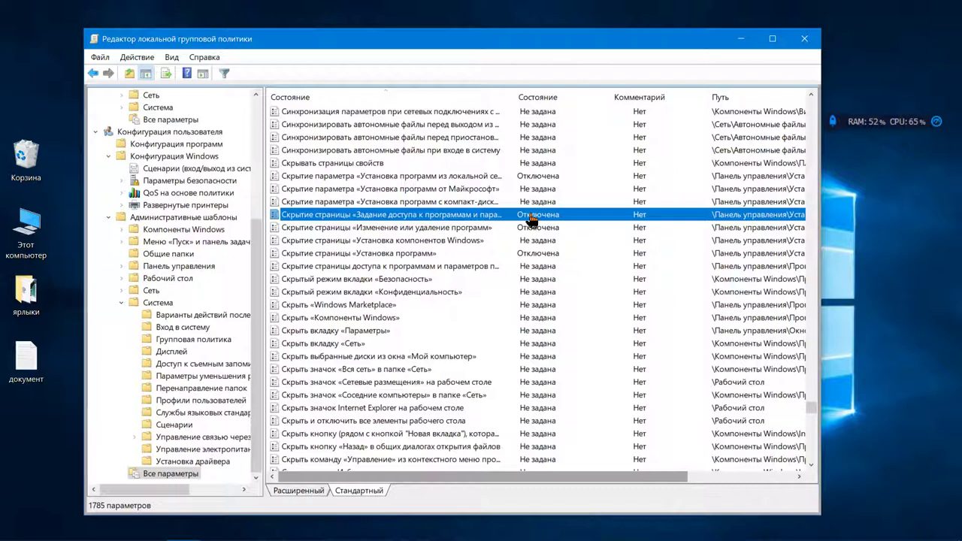
click(534, 226)
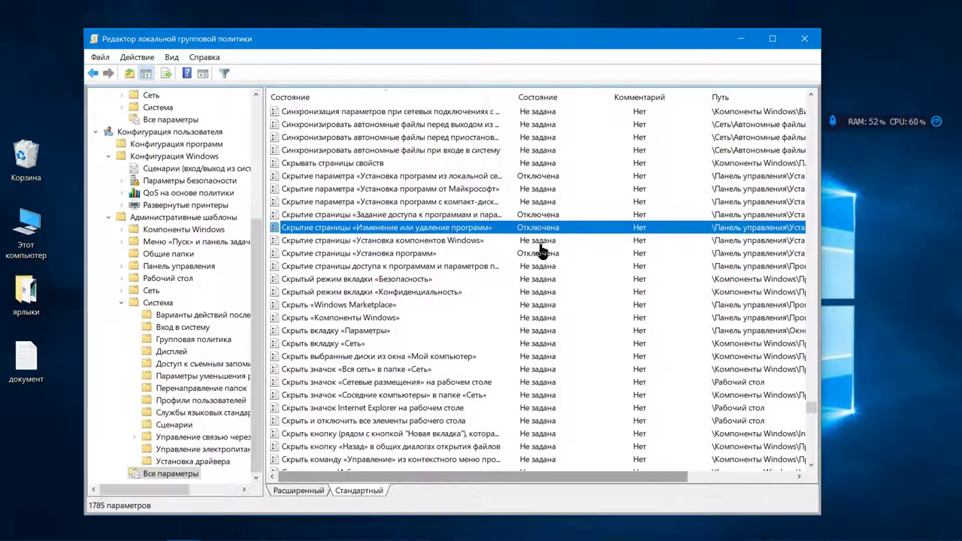
click(539, 254)
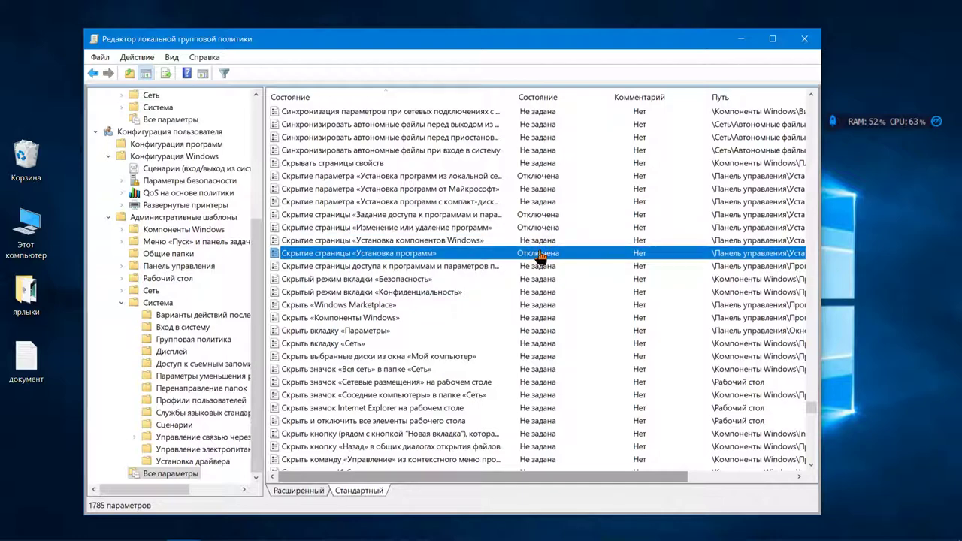
Find the policies Съемные диски: Запретить запись, Запретить чтение and Съемные запоминающие устройства всех классов, and select each in turn.
scroll(539, 257, down, 1)
scroll(539, 258, down, 20)
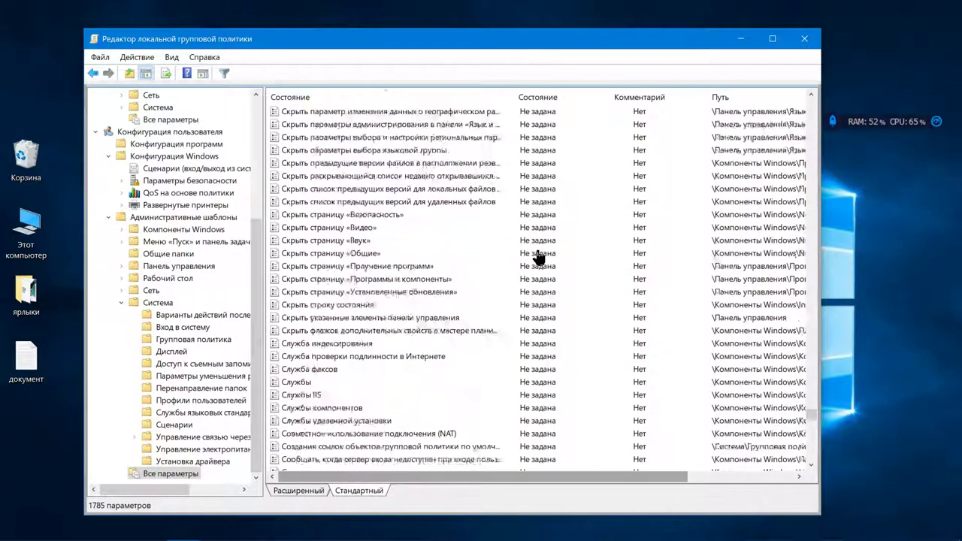
scroll(540, 257, down, 10)
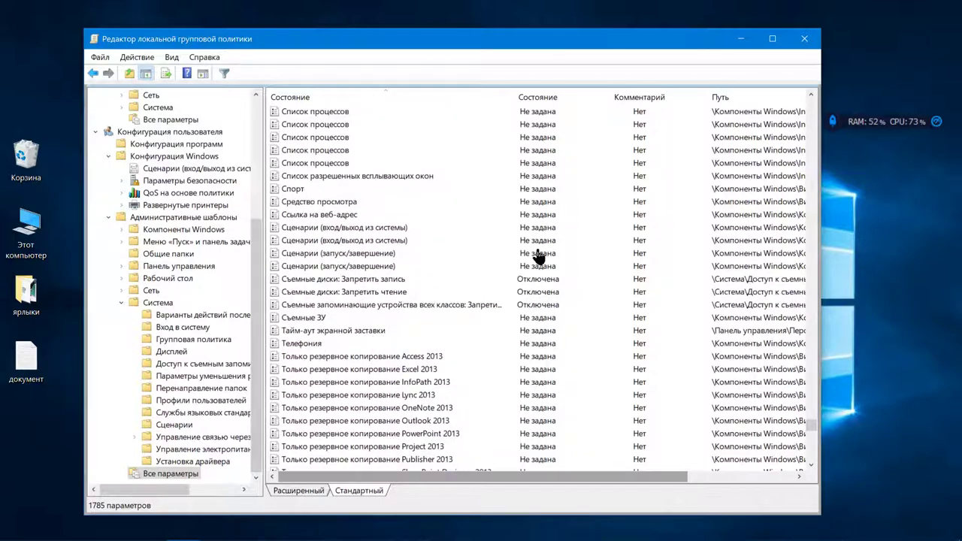
scroll(540, 257, down, 1)
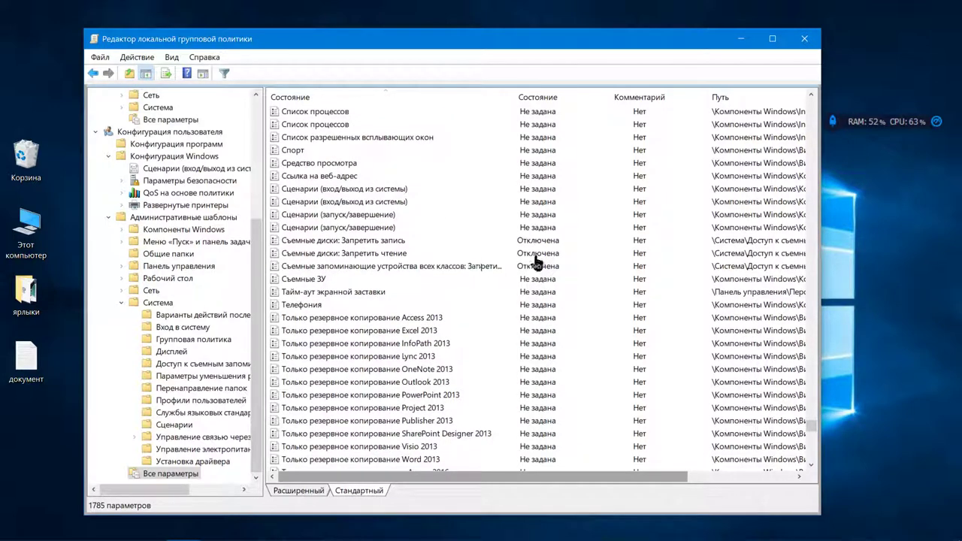
click(539, 253)
click(542, 241)
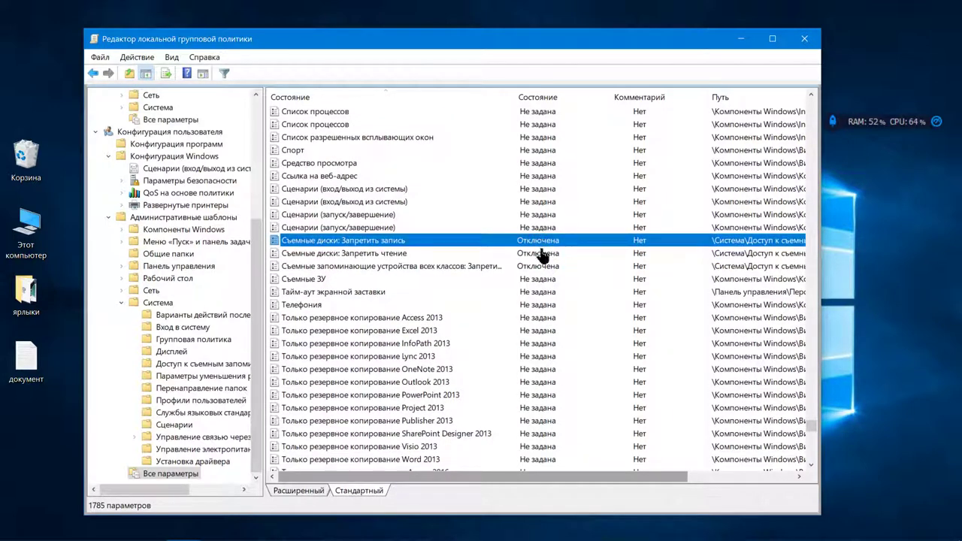
click(541, 253)
click(541, 267)
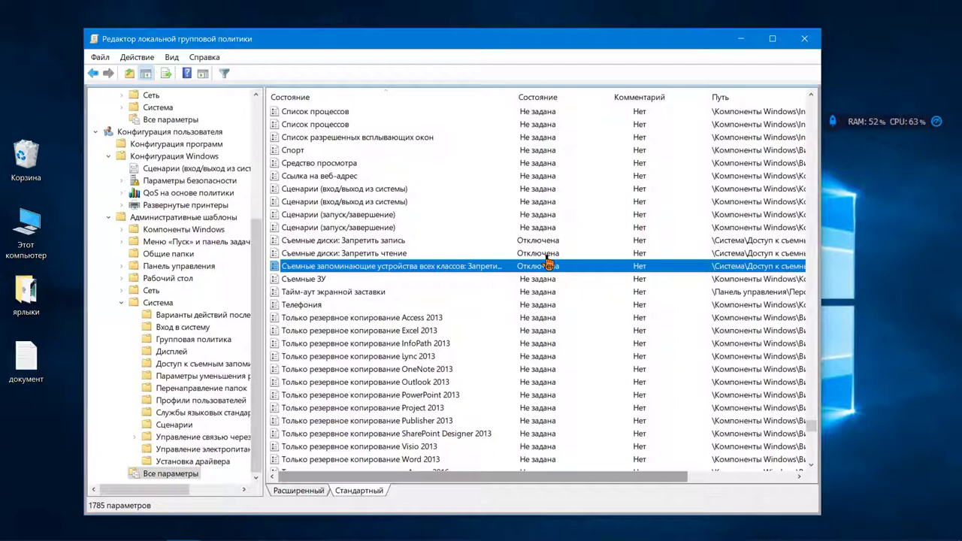
Go over the three removable-storage policies again, from Съемные диски: Запретить запись to Съемные запоминающие устройства всех классов.
click(548, 241)
click(548, 254)
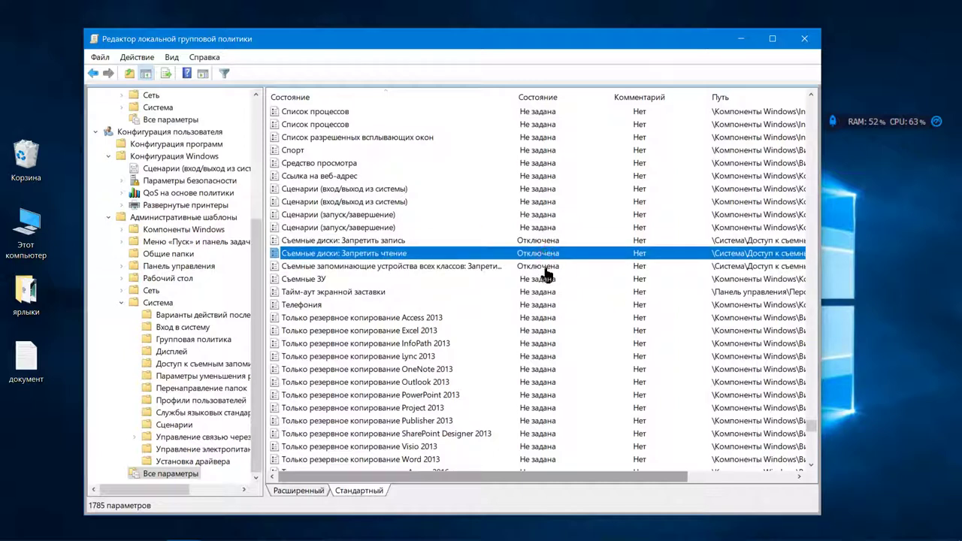
click(545, 267)
click(546, 241)
click(547, 254)
click(547, 266)
click(544, 241)
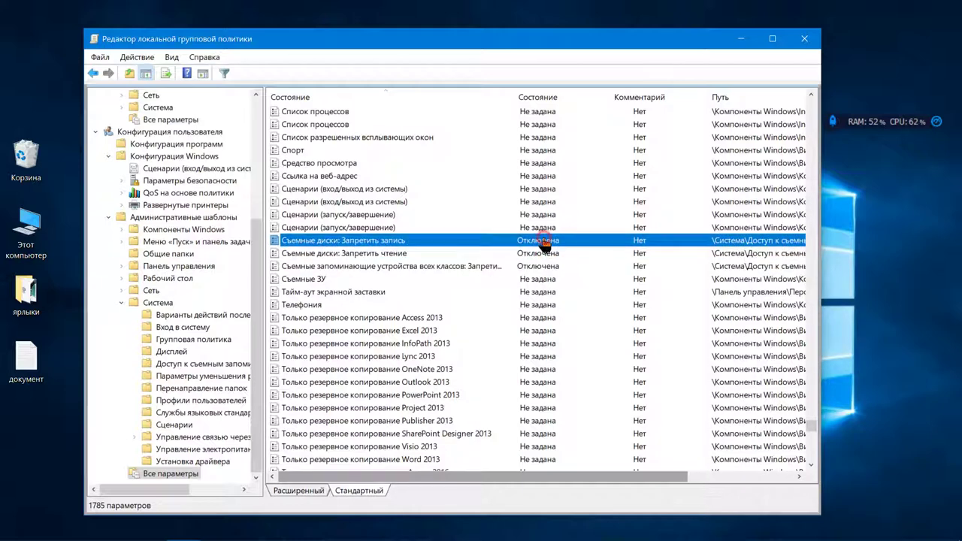
click(546, 254)
click(544, 266)
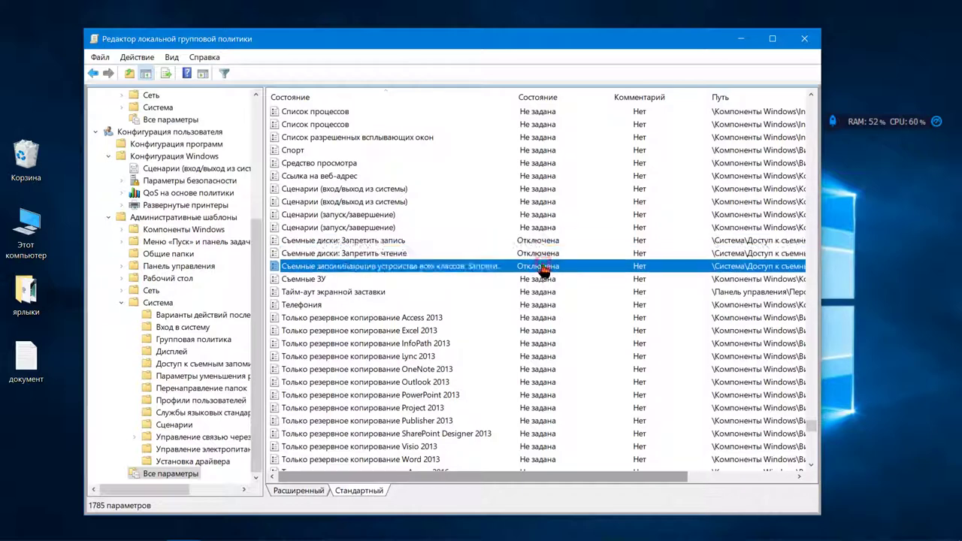
Find Цифровая подпись драйверов устройств in the full list, and select that policy in the Установка драйвера folder.
scroll(544, 270, down, 13)
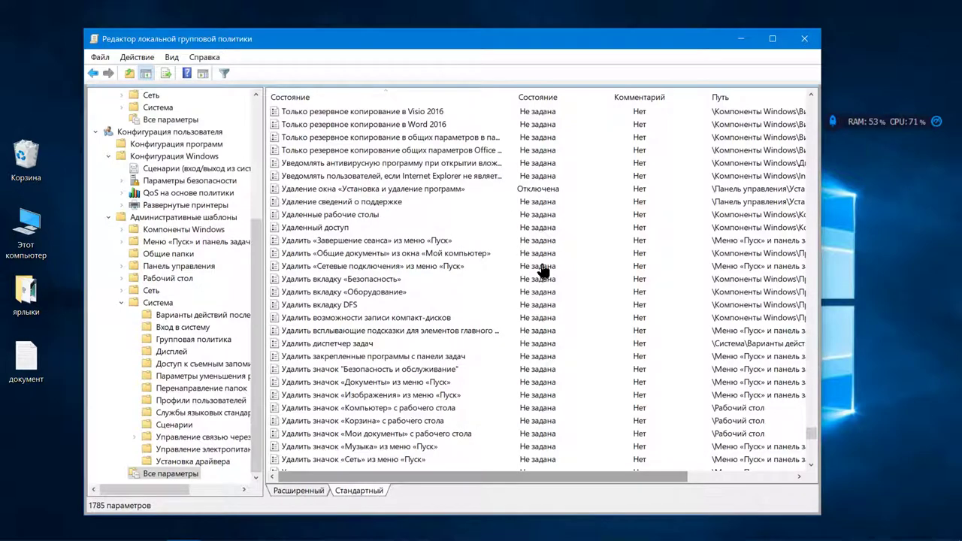
scroll(543, 271, down, 20)
scroll(542, 270, down, 20)
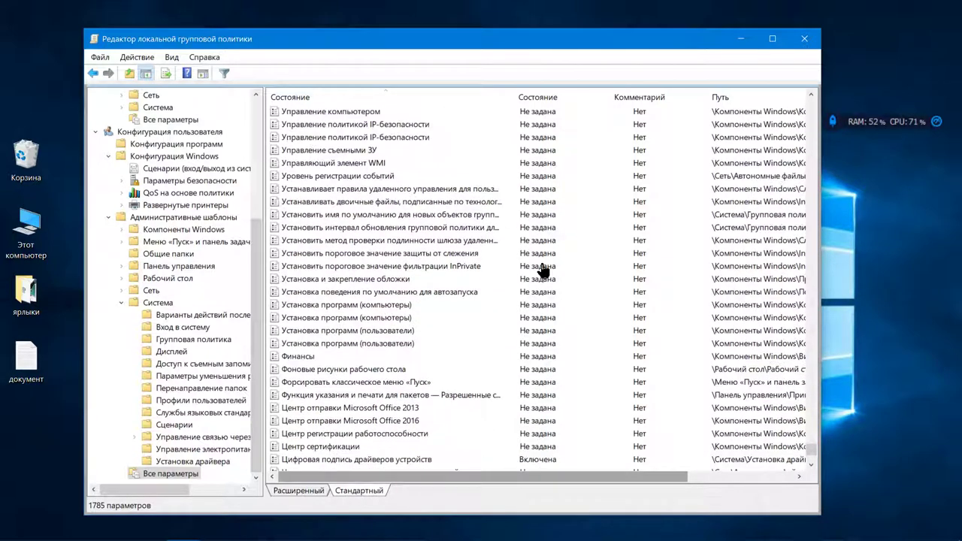
scroll(544, 270, down, 7)
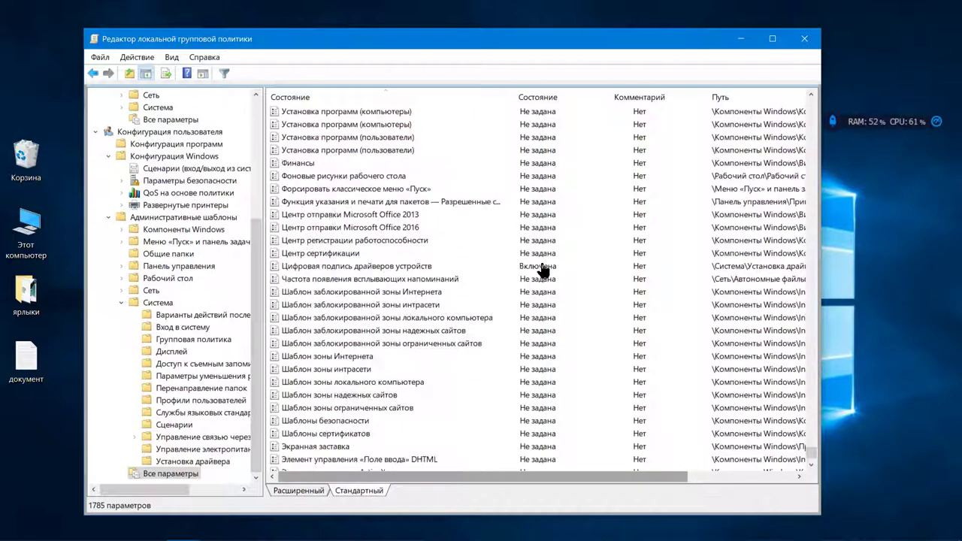
click(182, 461)
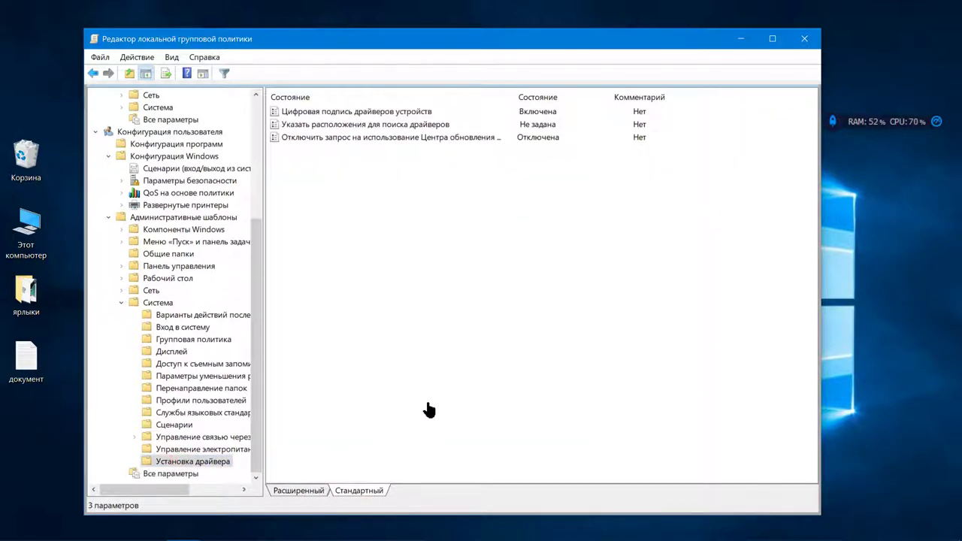
click(411, 114)
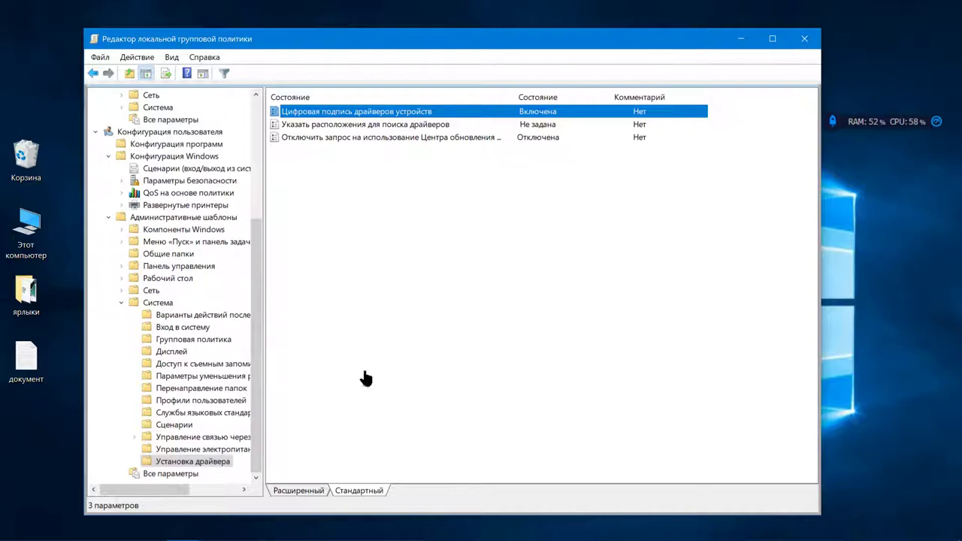
View the policies in the Дисплей, Групповая политика, Вход в систему and Варианты действий после нажатия CTRL+ALT+DEL folders.
click(182, 356)
click(189, 340)
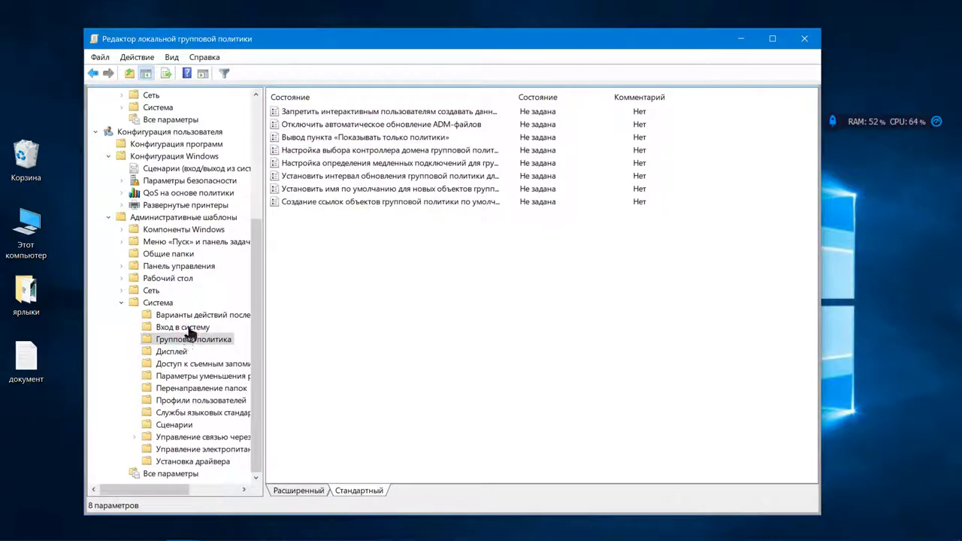
click(189, 332)
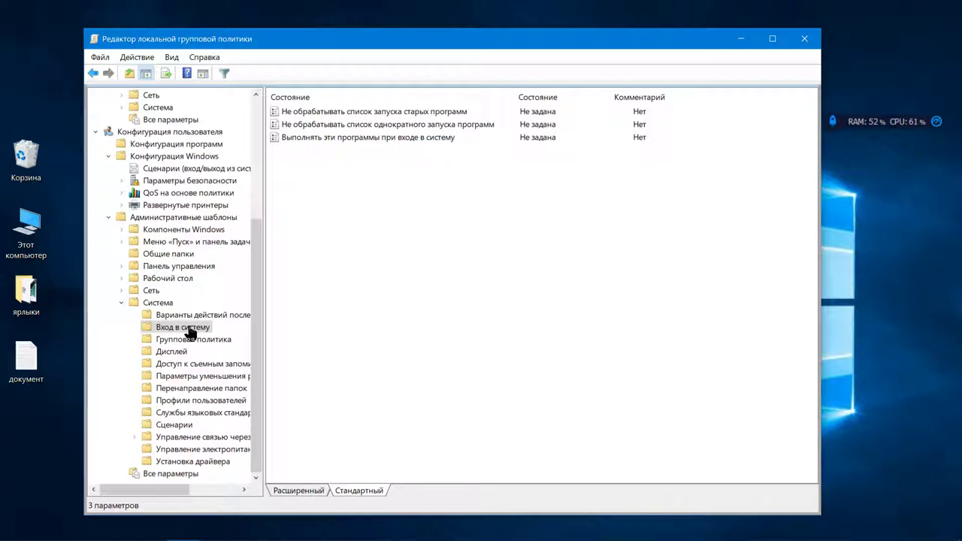
click(192, 318)
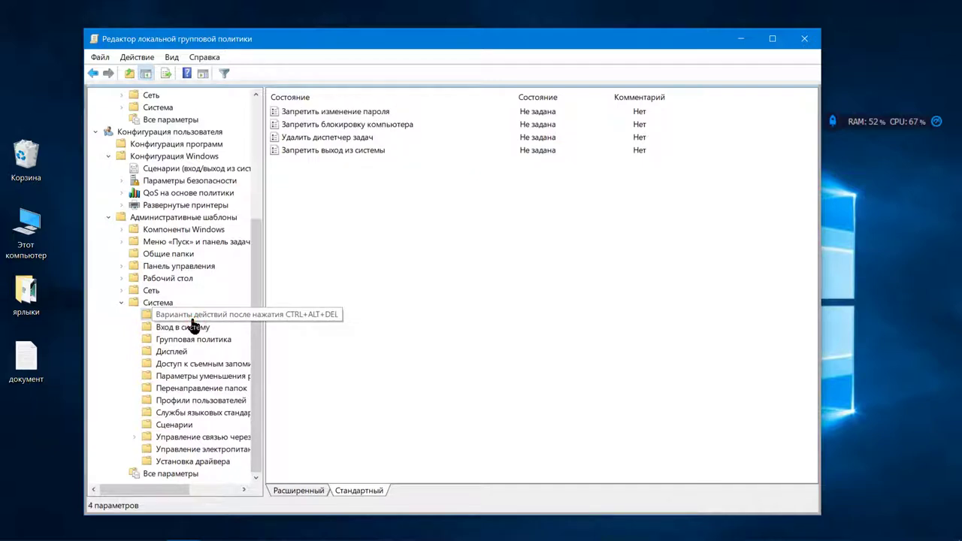
Open the Автоматическое обновление Windows policy from the Система folder for editing and read its help text to the end.
click(154, 305)
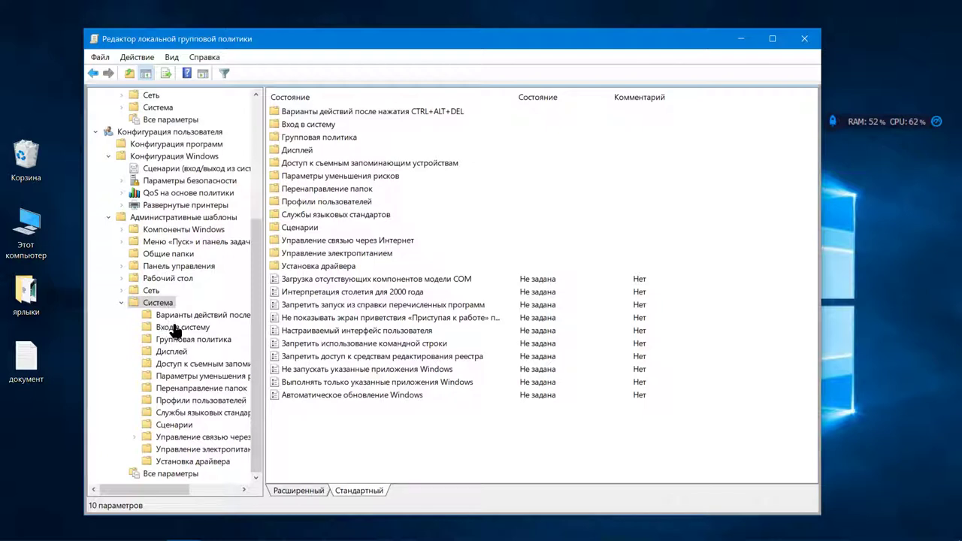
drag(176, 412, 317, 405)
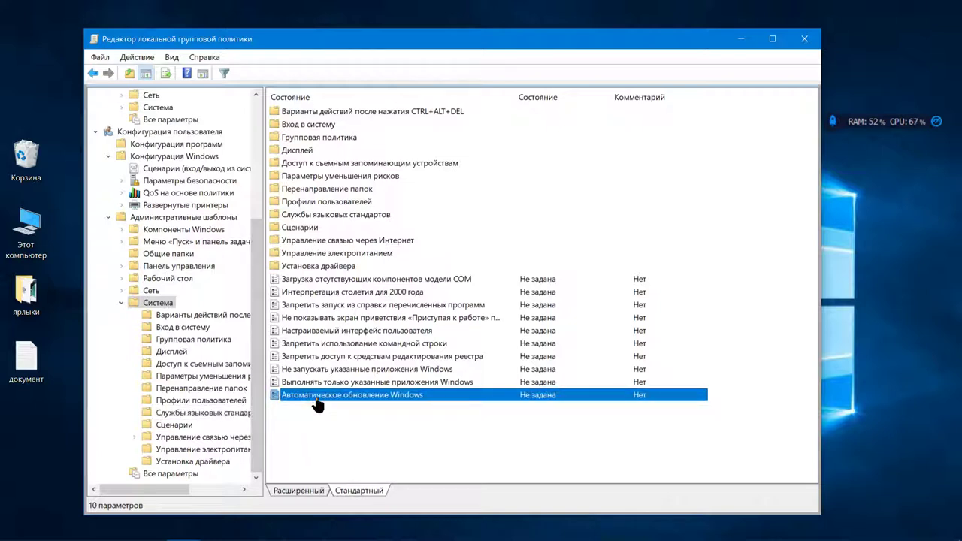
right_click(330, 398)
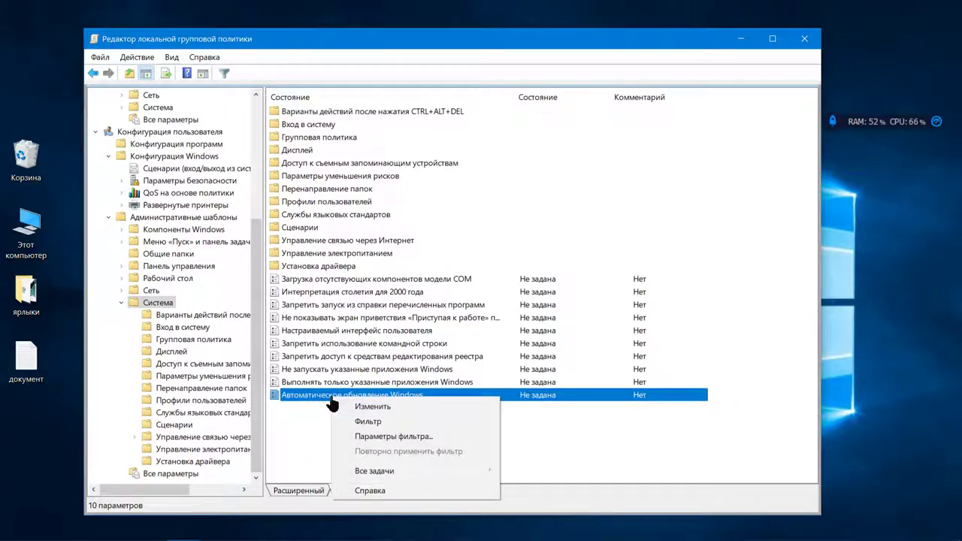
click(342, 406)
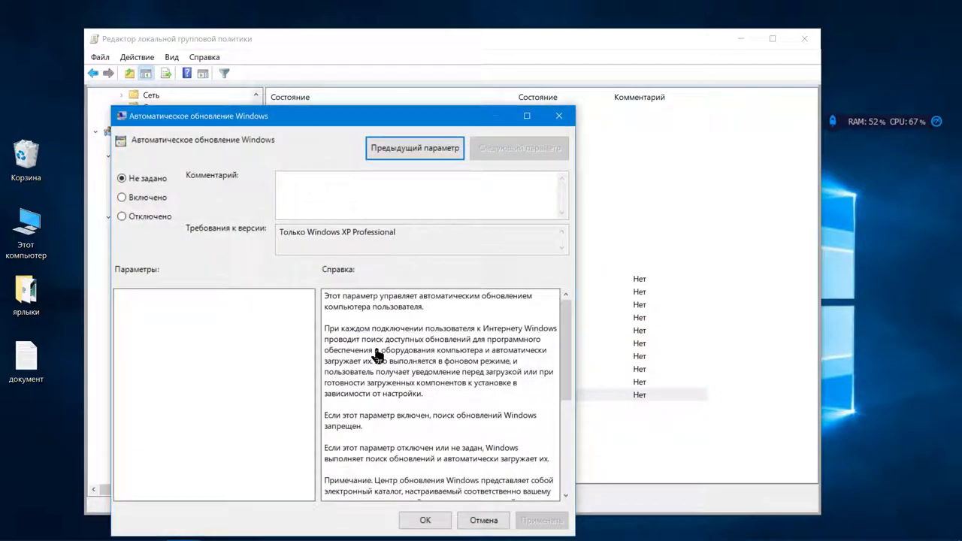
drag(380, 116, 410, 54)
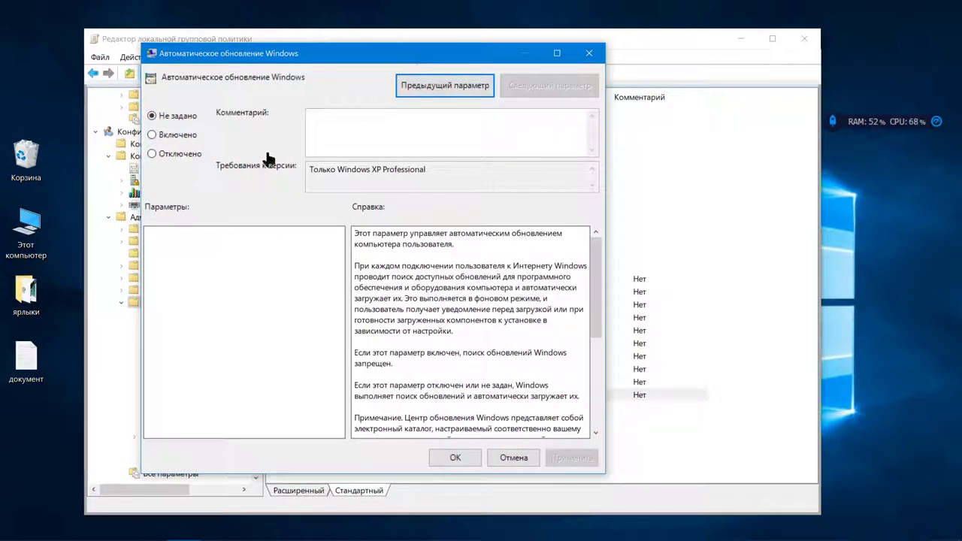
scroll(396, 259, down, 6)
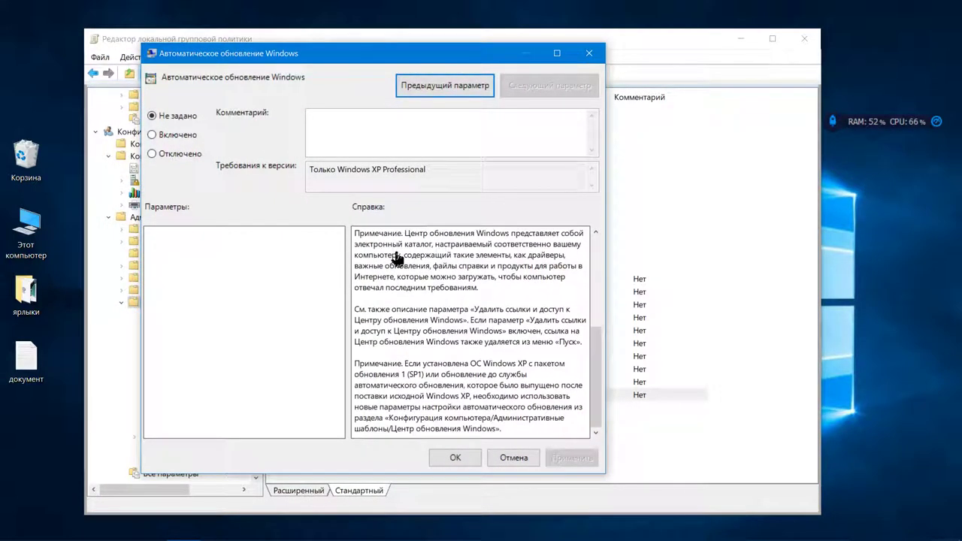
Close the Автоматическое обновление Windows policy after reviewing the start of its help text, and open the Доступ к съемным запоминающим устройствам folder.
scroll(396, 259, up, 6)
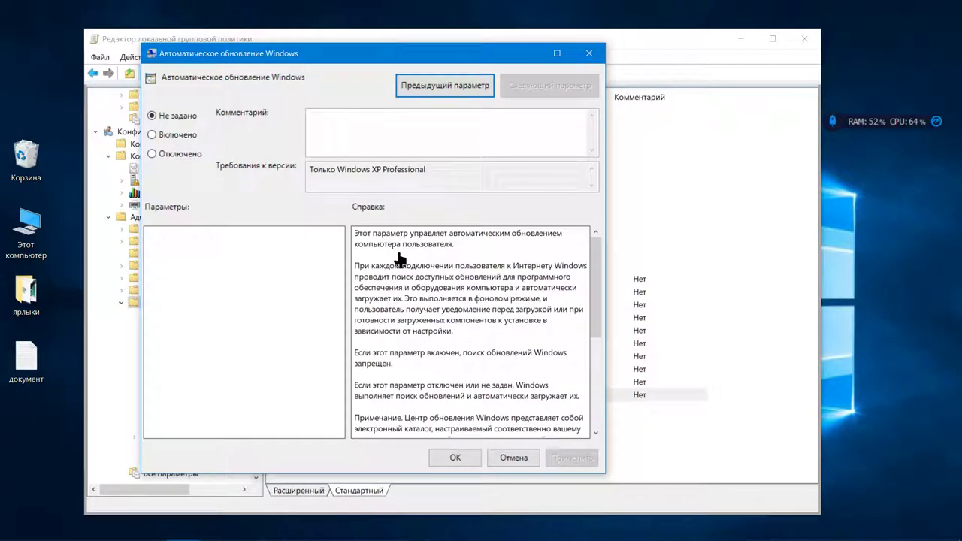
click(455, 458)
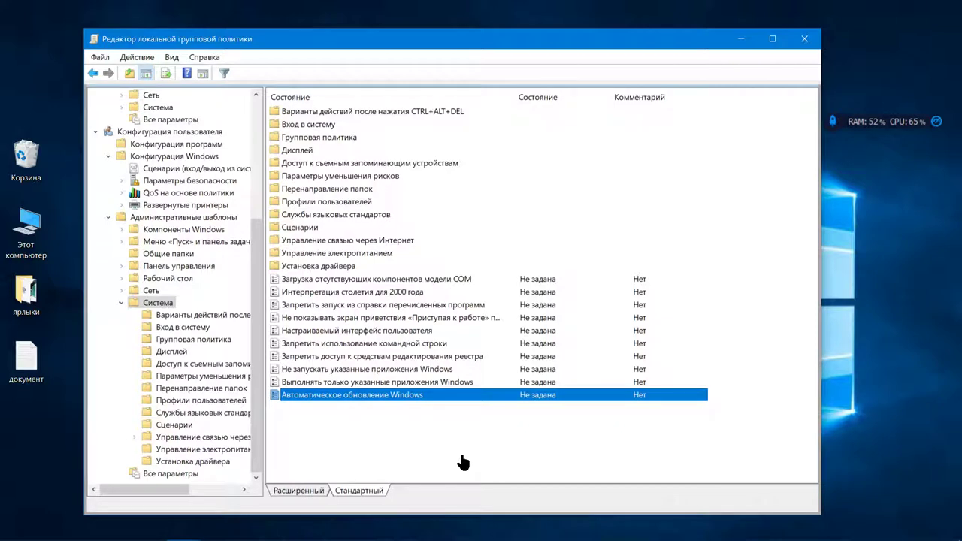
click(399, 163)
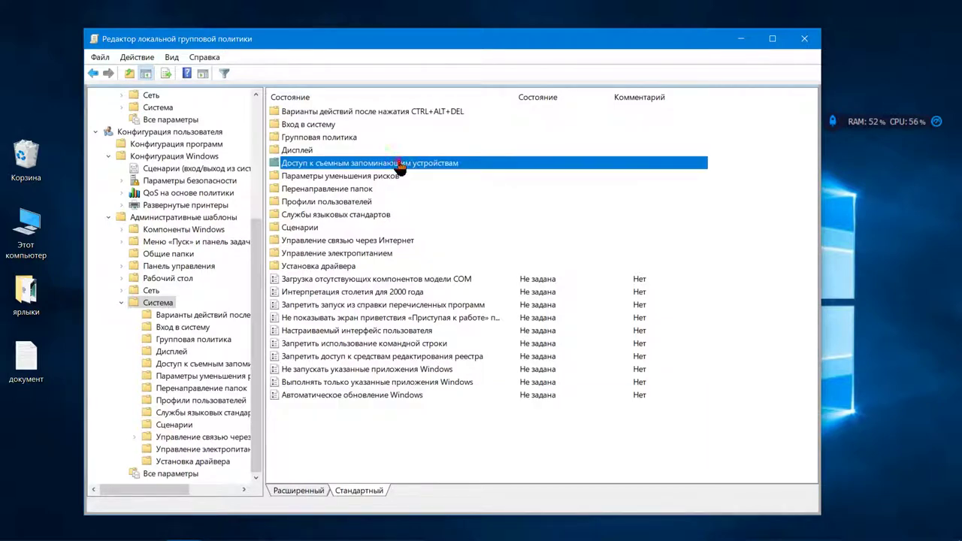
double_click(279, 169)
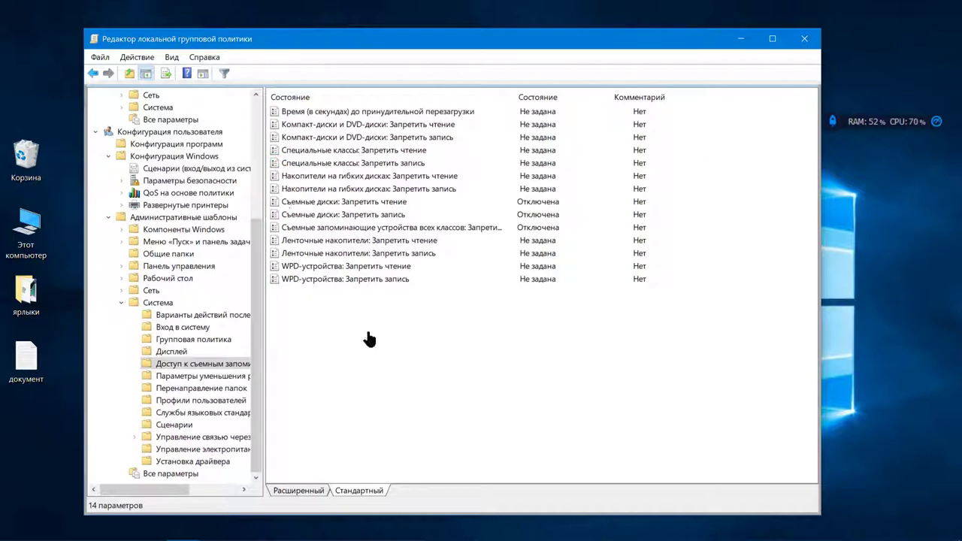
Go over the Съемные диски and Съемные запоминающие устройства всех классов policies, and compare their folder with the Дисплей folder.
click(532, 203)
click(533, 215)
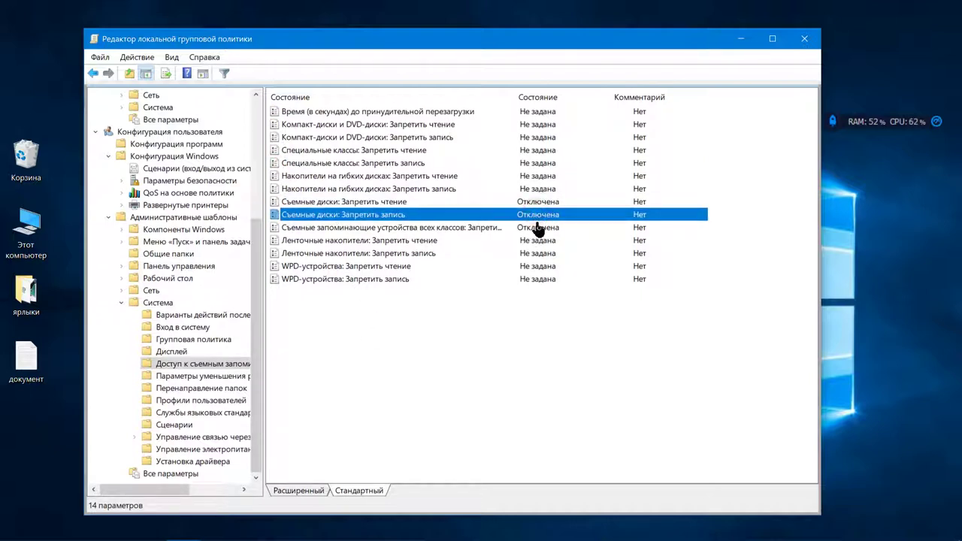
click(538, 228)
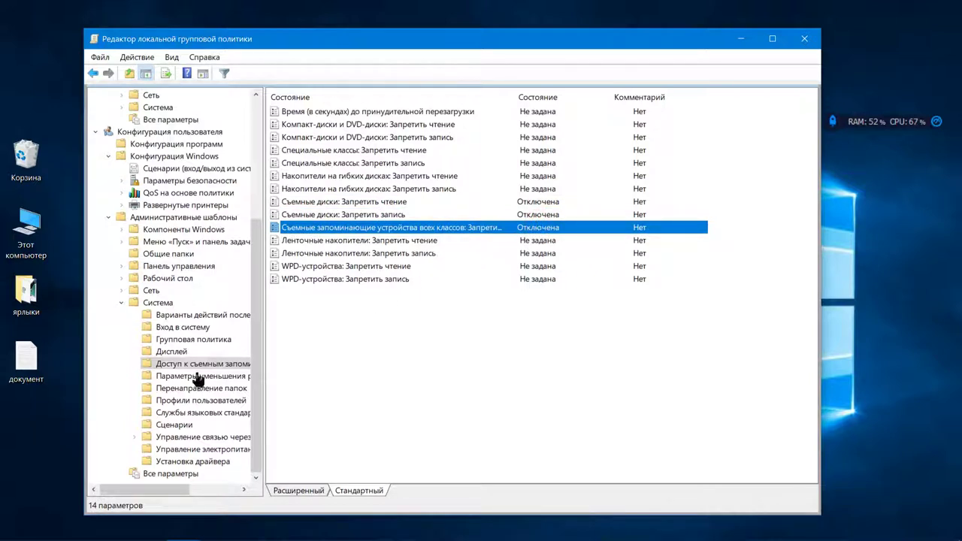
click(180, 352)
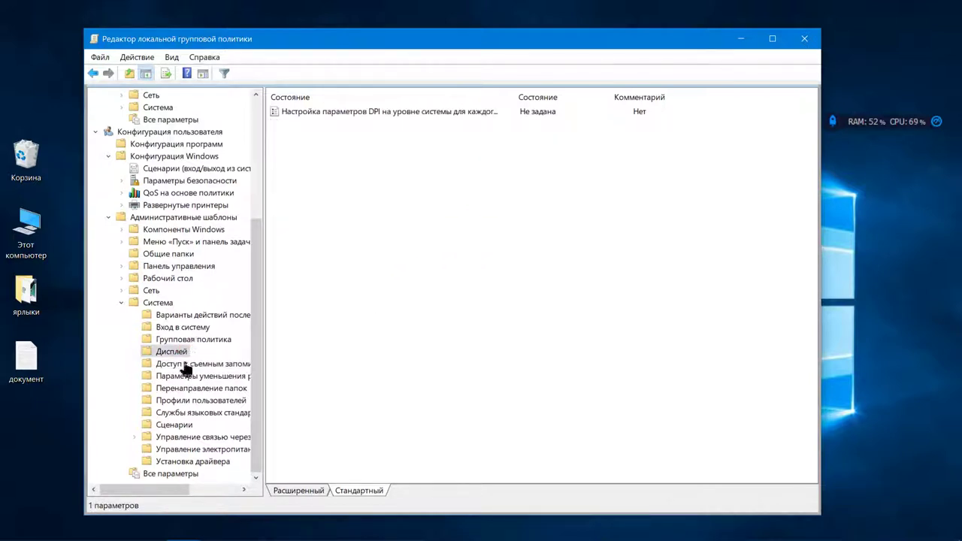
click(188, 365)
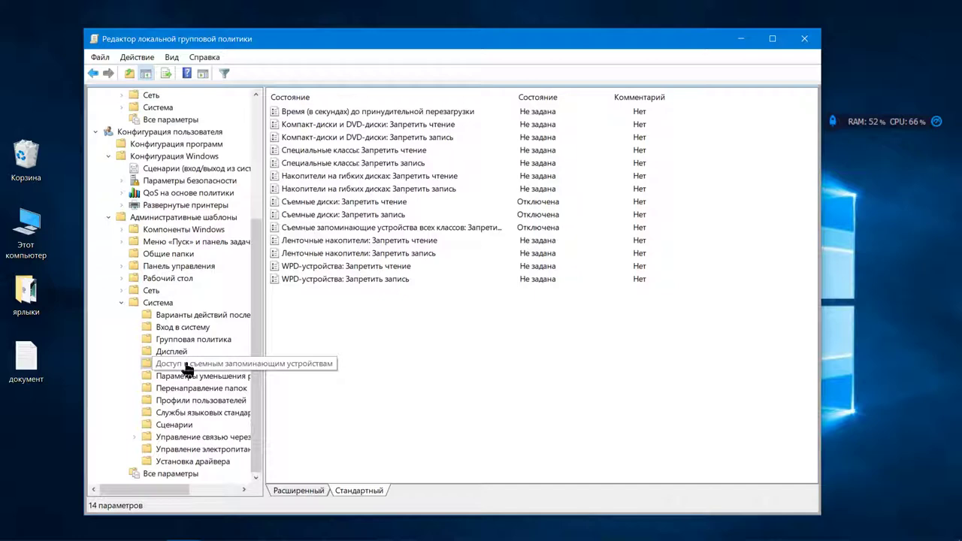
View the user's Компоненты Windows folder and the computer's Конфигурация программ and Конфигурация Windows folders.
click(194, 233)
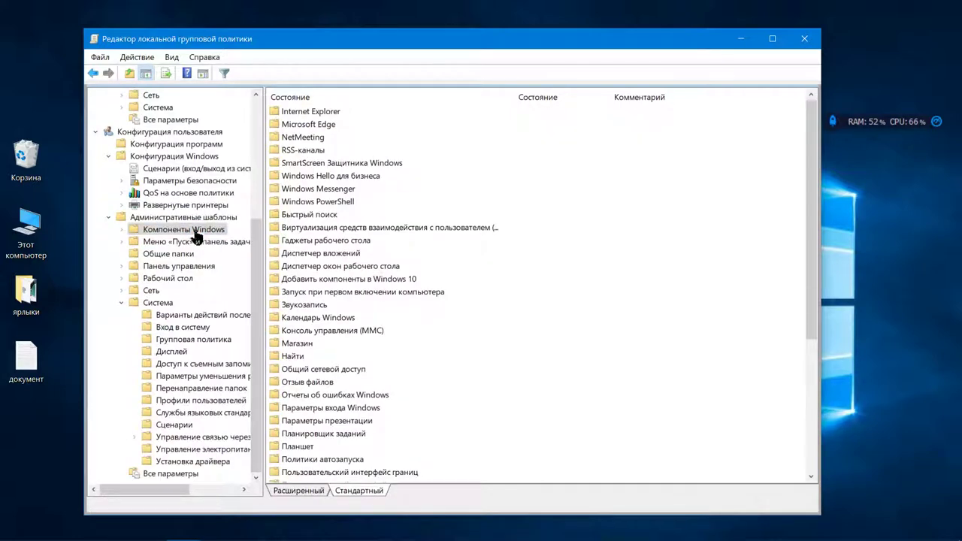
scroll(172, 150, up, 5)
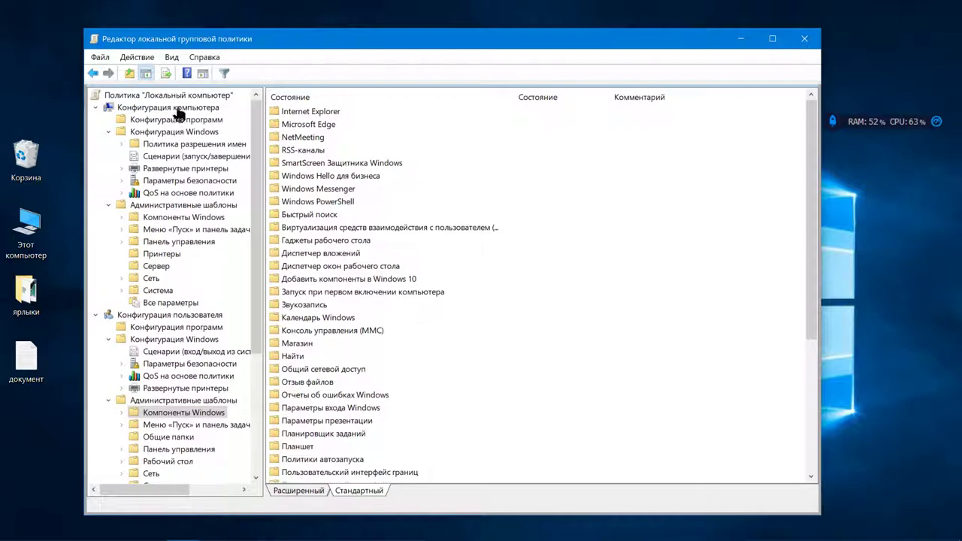
click(182, 120)
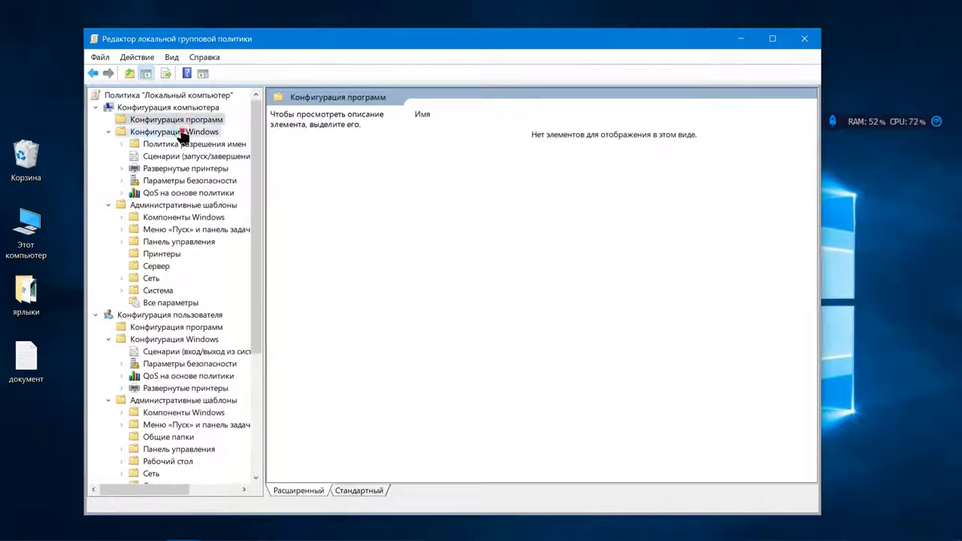
click(183, 133)
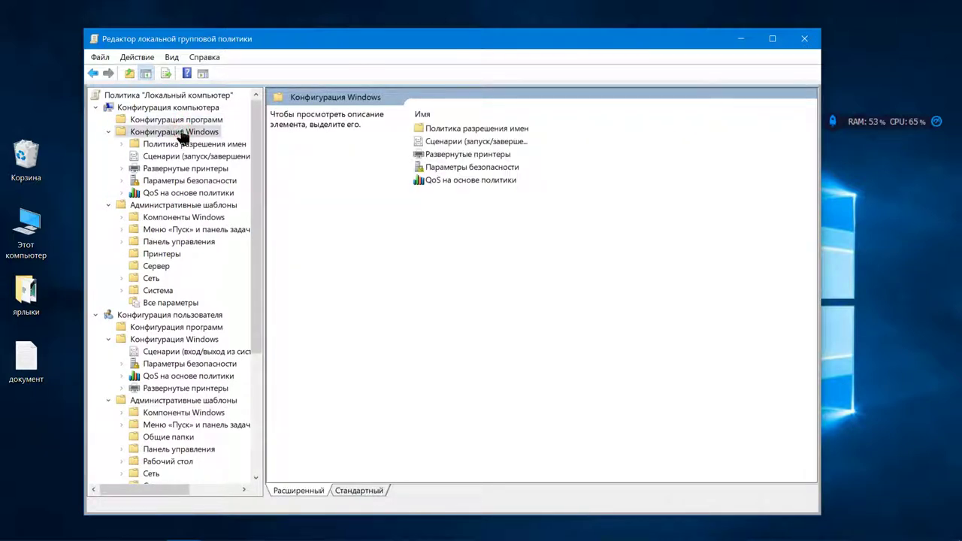
View Политика разрешения имен, Сценарии (запуск/завершение), Развернутые принтеры and Параметры безопасности in the computer's Конфигурация Windows.
double_click(436, 128)
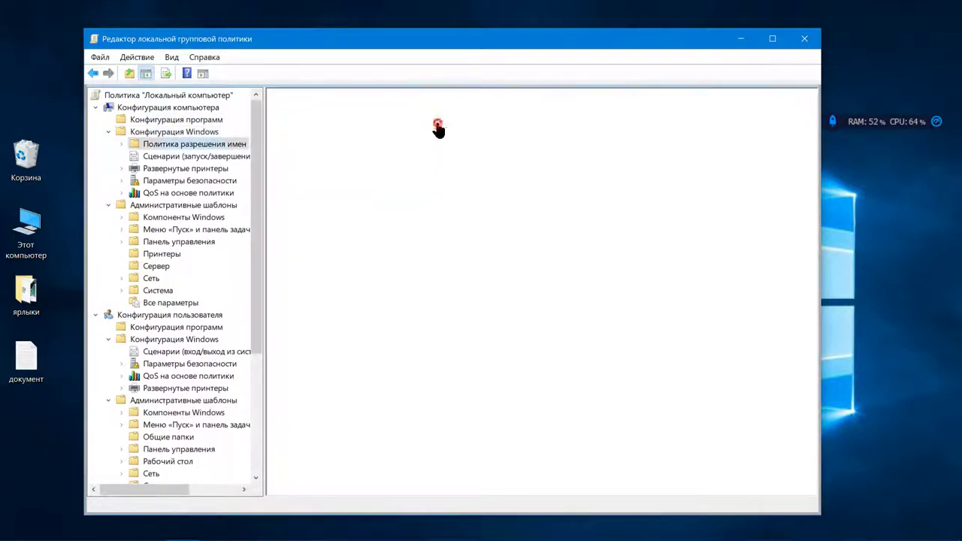
click(222, 157)
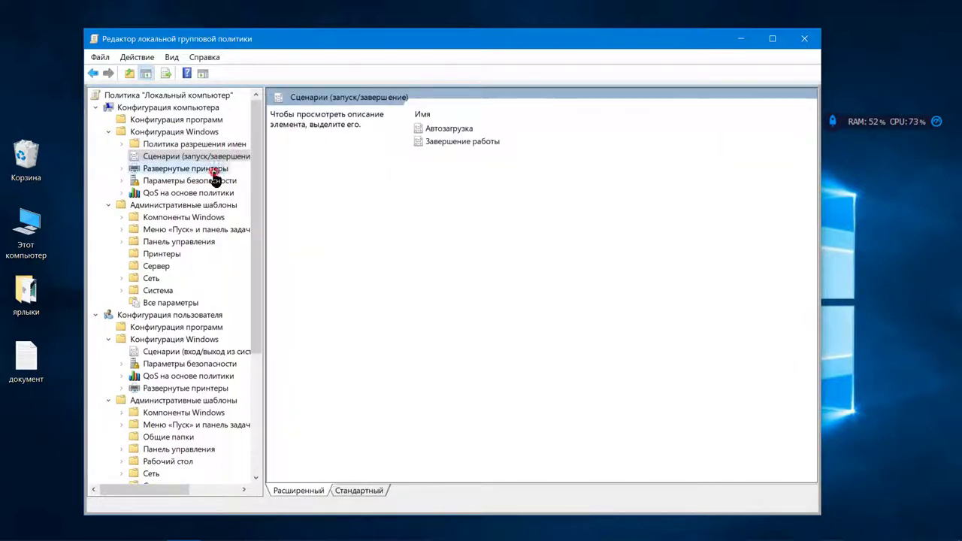
click(214, 172)
click(215, 182)
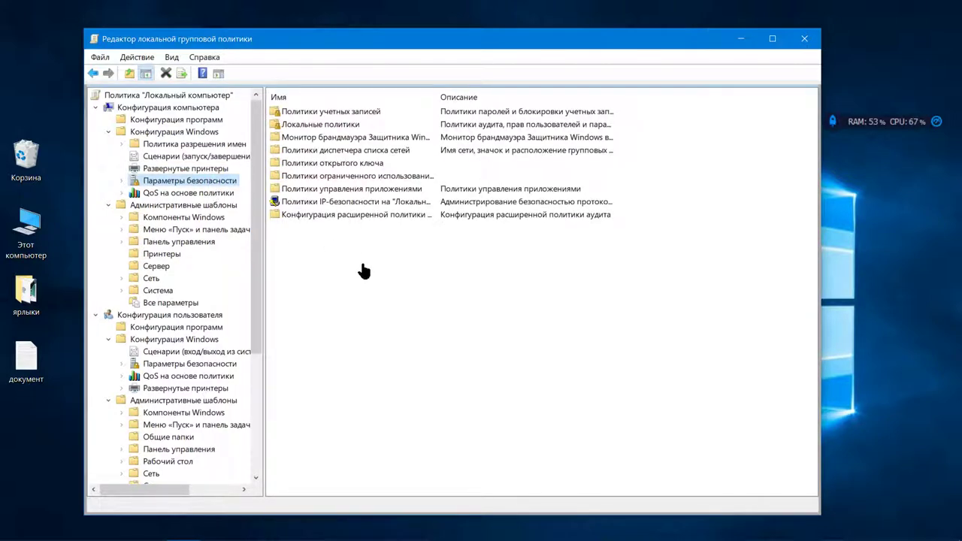
View the Политика паролей and Политика блокировки учетной записи folders under Политики учетных записей.
double_click(347, 113)
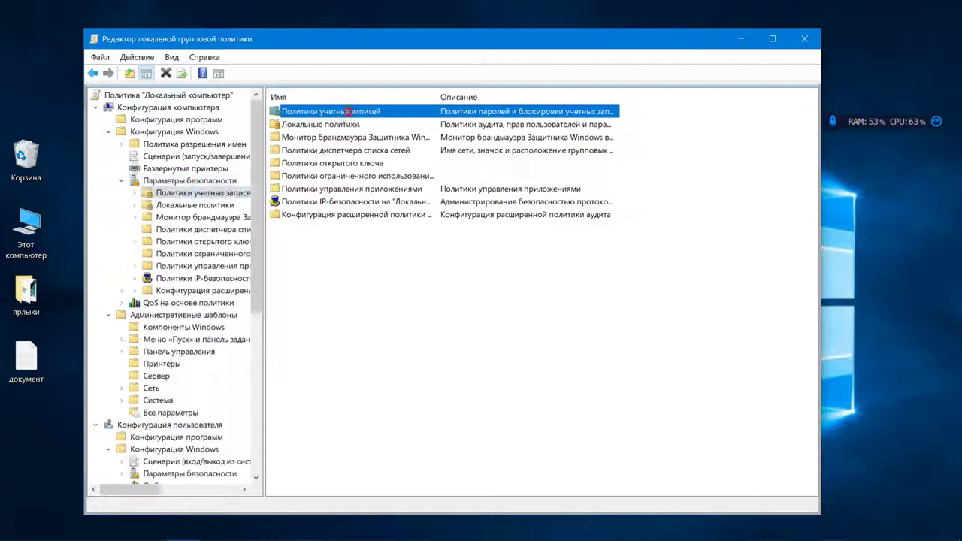
double_click(348, 114)
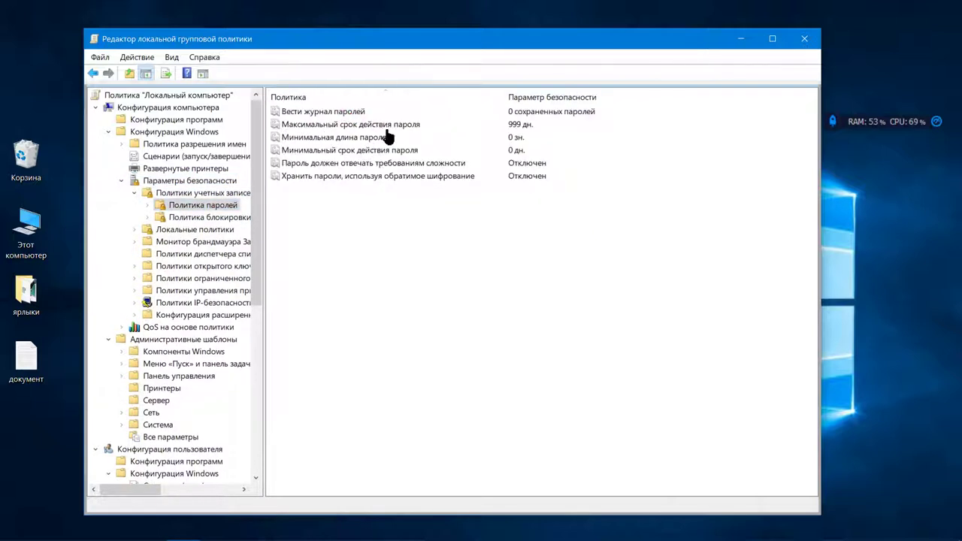
click(93, 74)
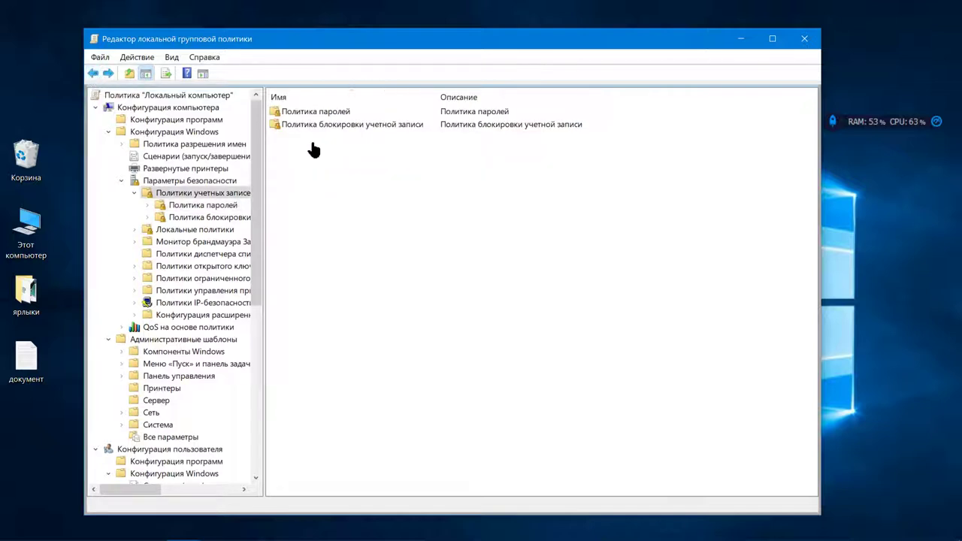
double_click(331, 126)
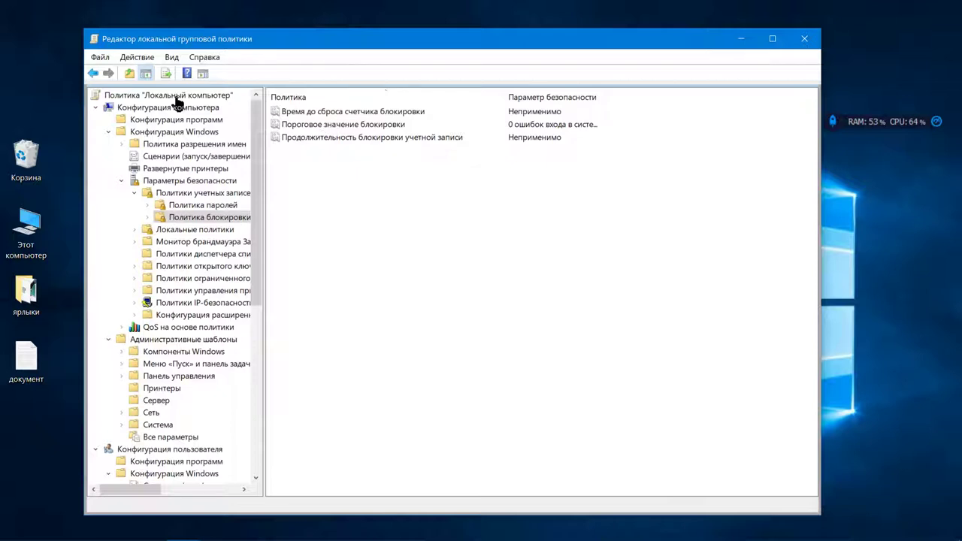
click(93, 74)
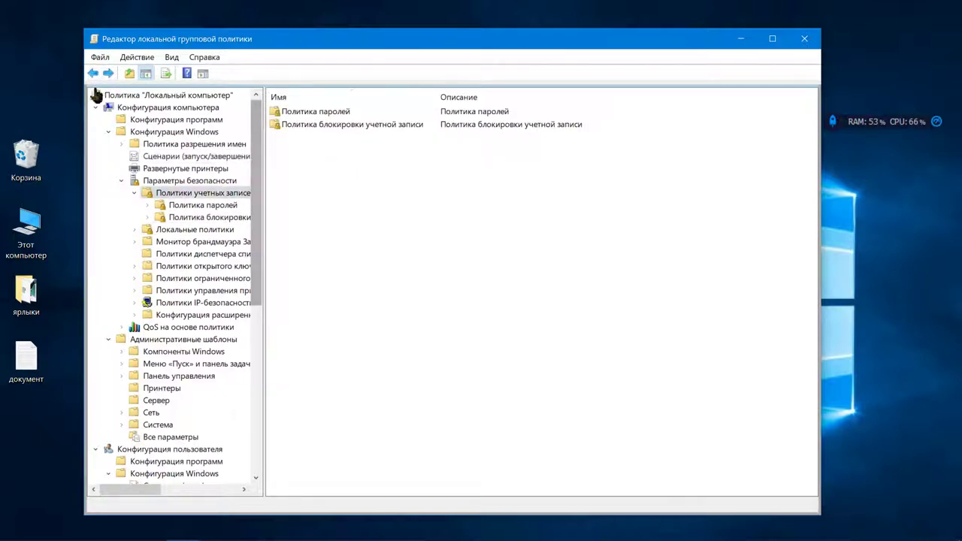
click(184, 210)
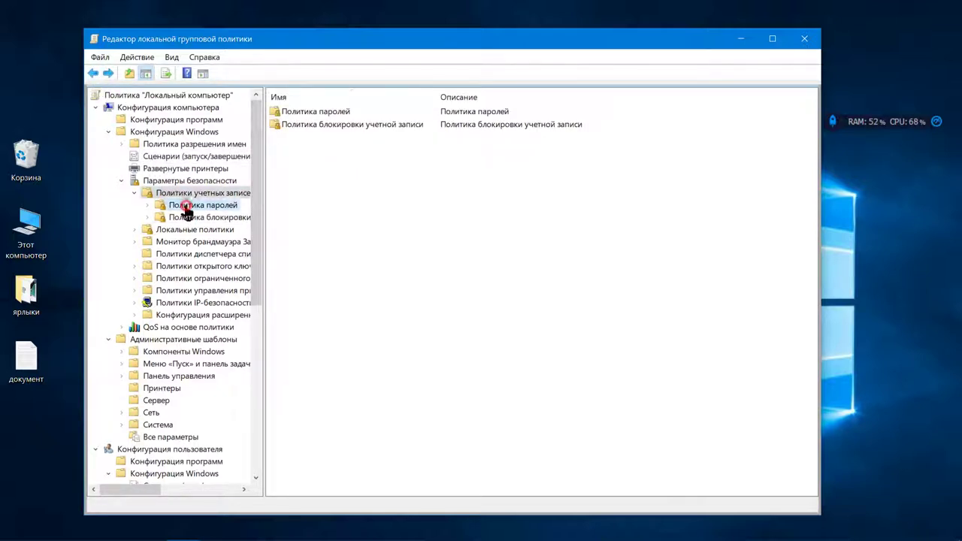
click(186, 217)
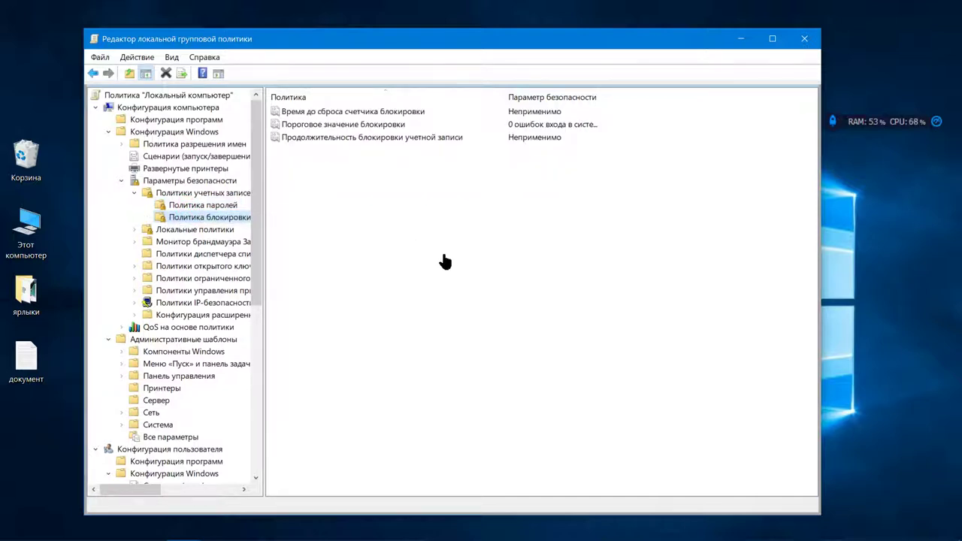
Look through the Политика аудита, Назначение прав пользователя and Параметры безопасности lists under Локальные политики.
click(189, 233)
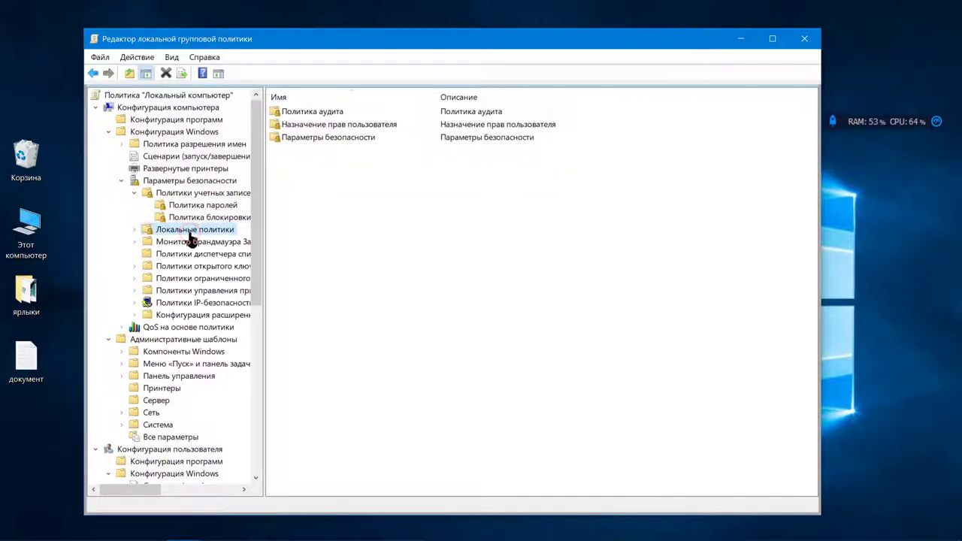
double_click(303, 114)
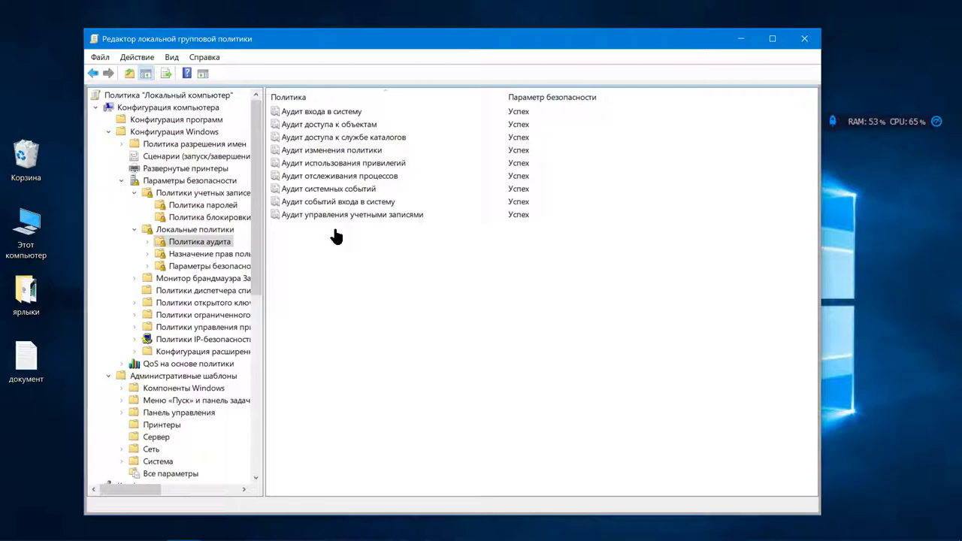
click(223, 261)
scroll(356, 147, down, 1)
scroll(356, 146, up, 1)
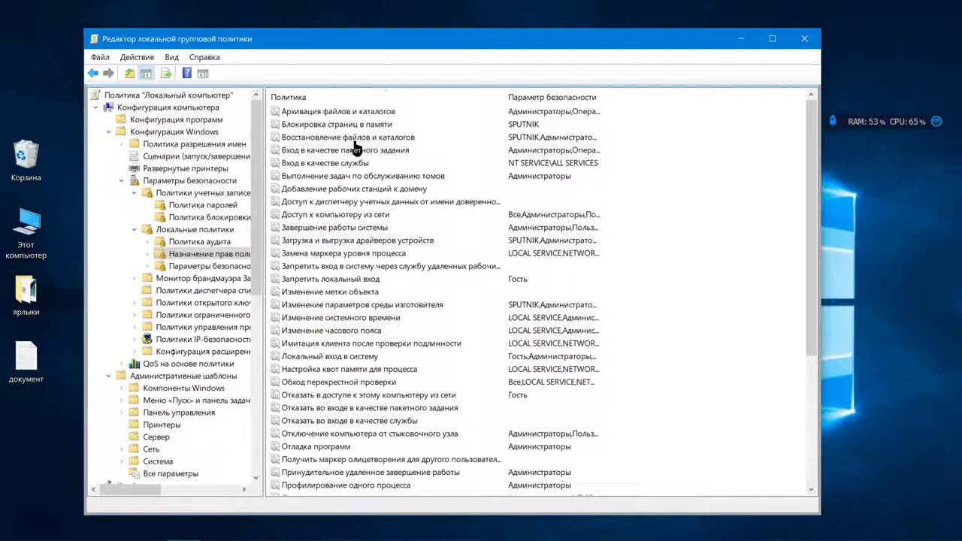
scroll(357, 147, down, 5)
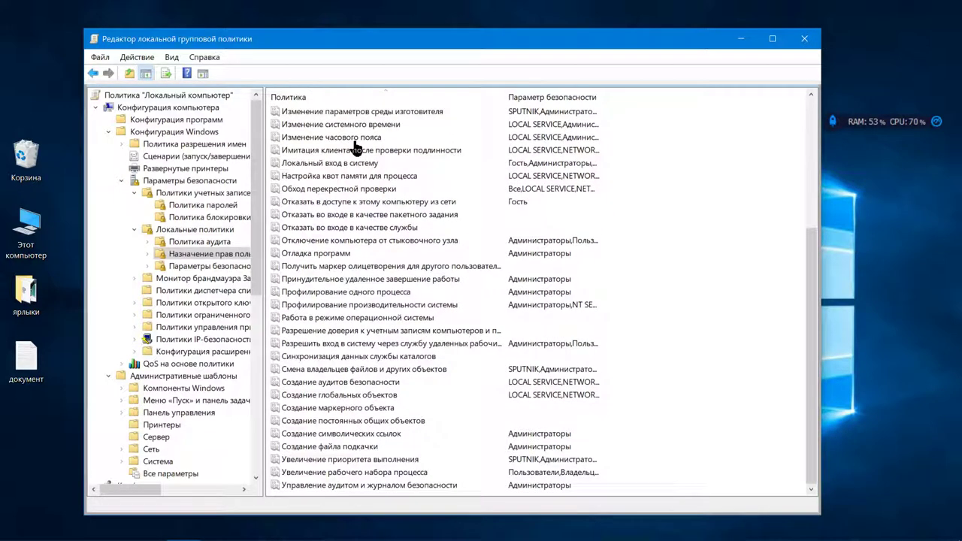
click(216, 266)
scroll(324, 267, down, 10)
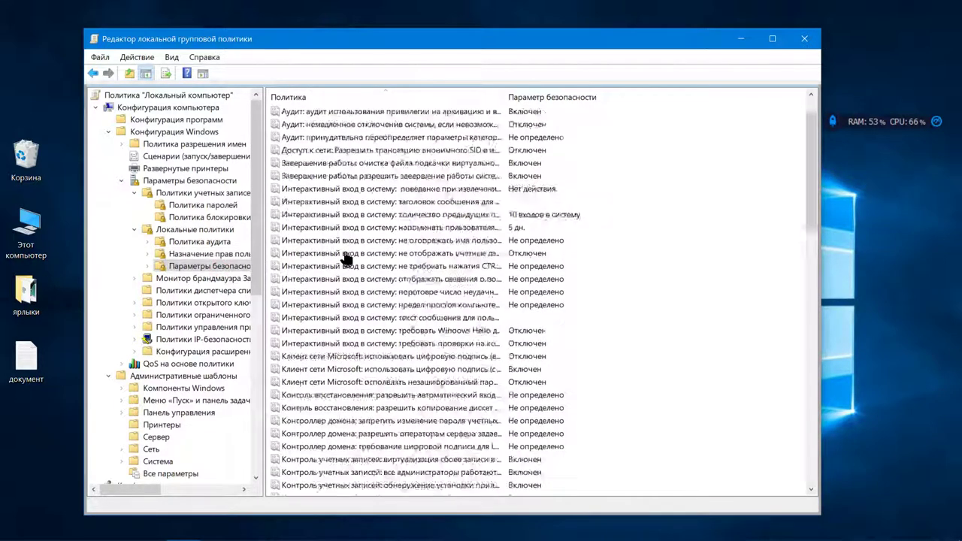
scroll(345, 259, down, 15)
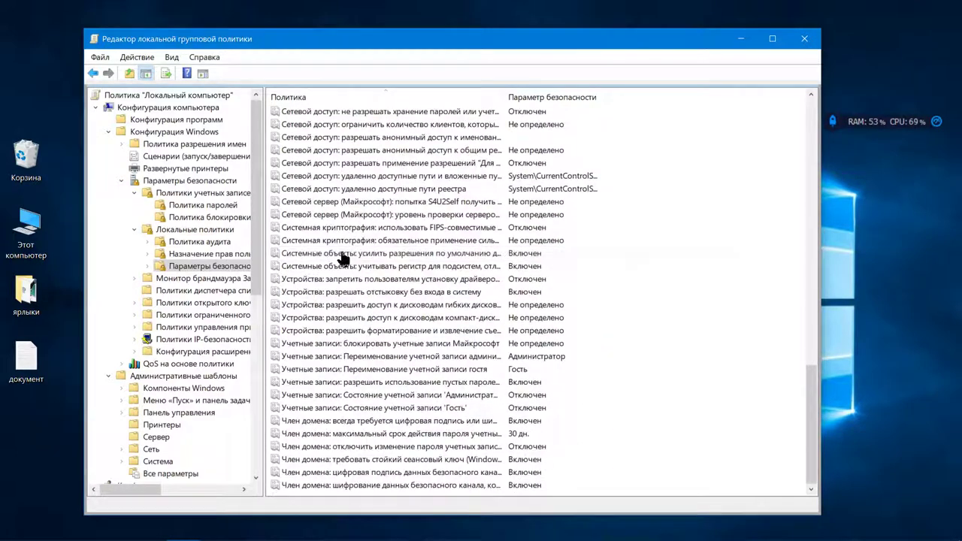
View the Windows Defender firewall monitor folder and go over the network entries in Политики диспетчера списка сетей.
click(180, 278)
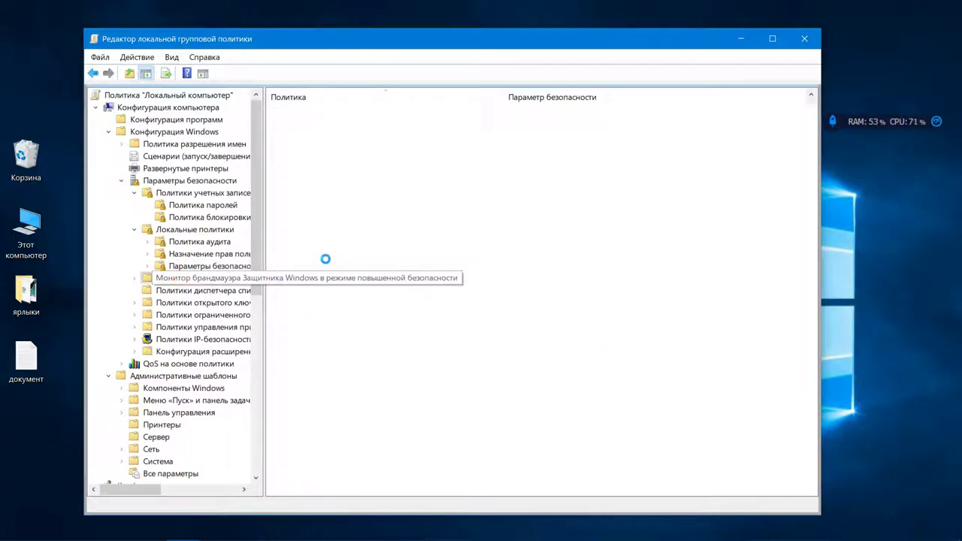
click(219, 292)
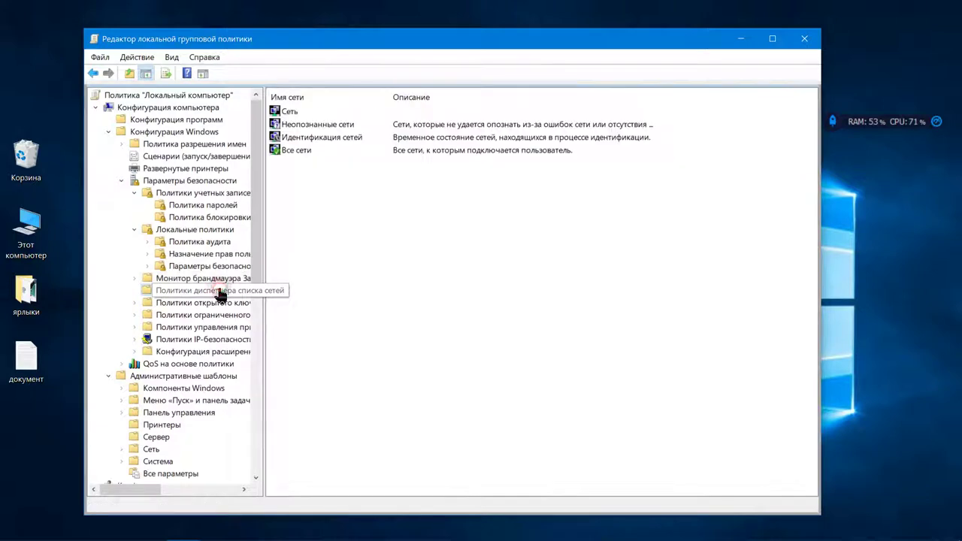
click(319, 126)
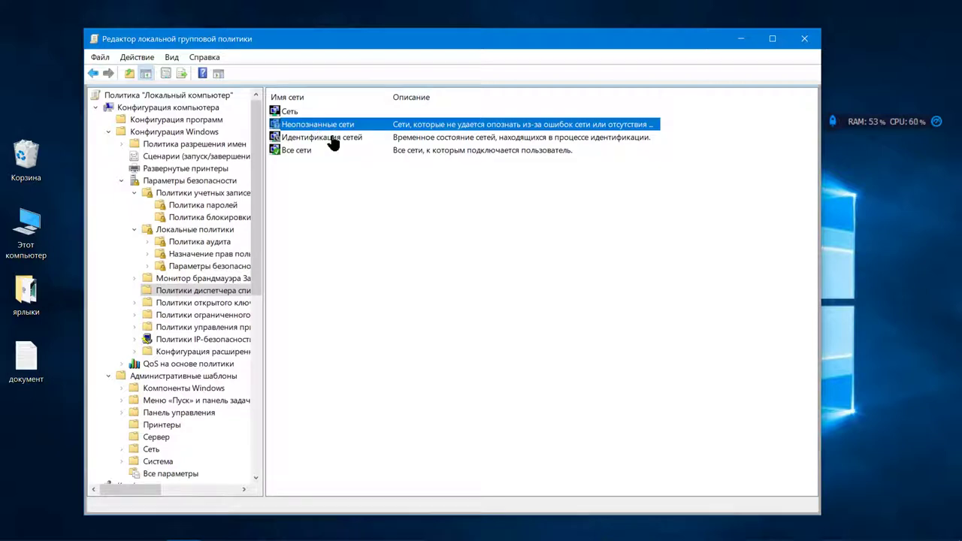
click(331, 139)
click(310, 153)
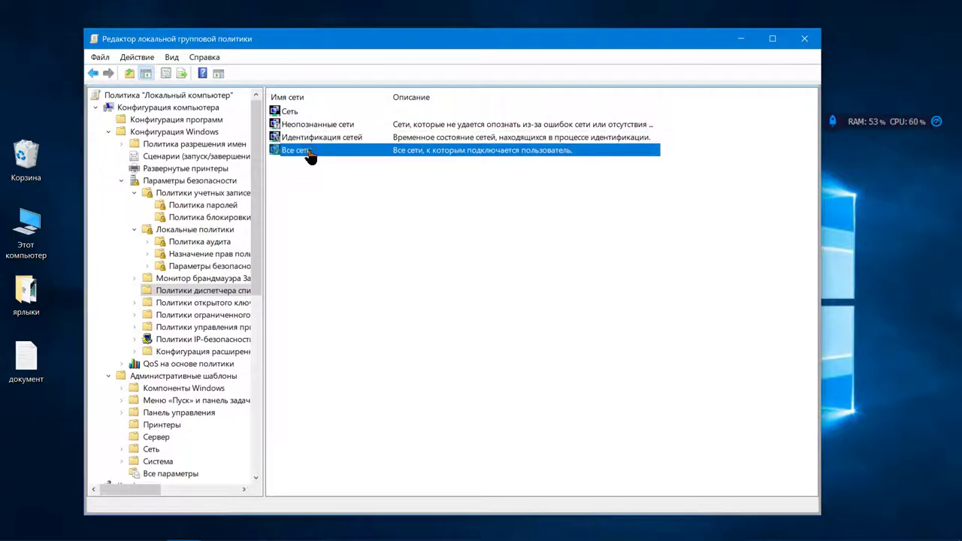
Open the properties of Неопознанные сети in Политики диспетчера списка сетей.
click(322, 125)
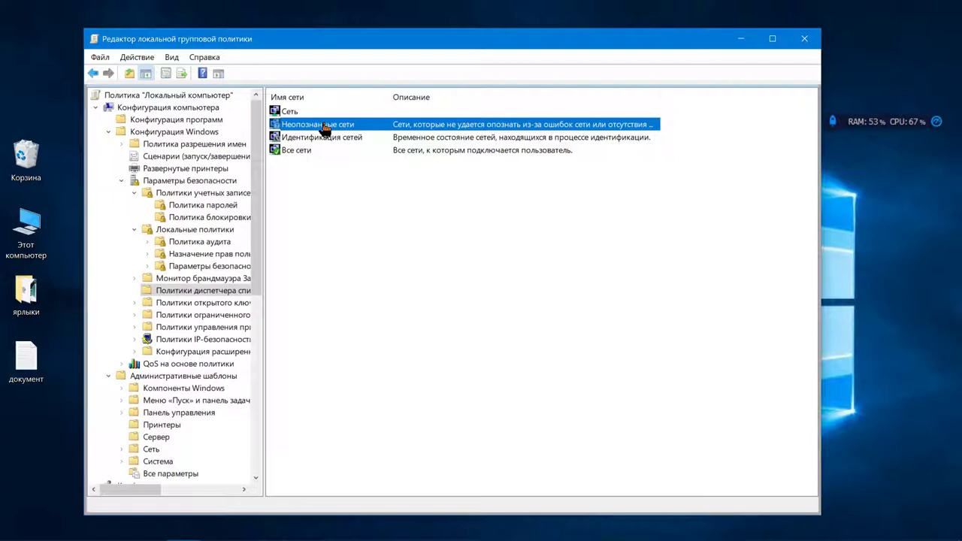
right_click(323, 128)
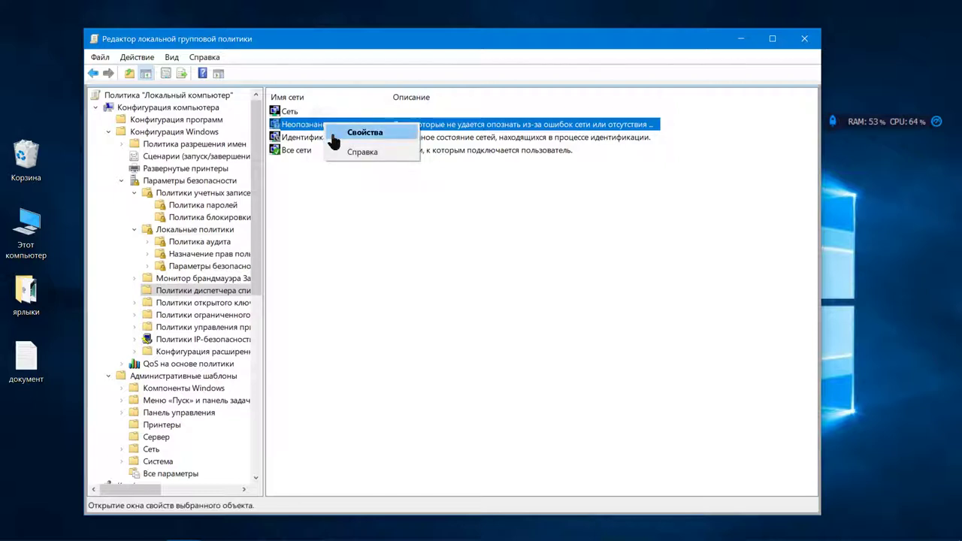
click(335, 138)
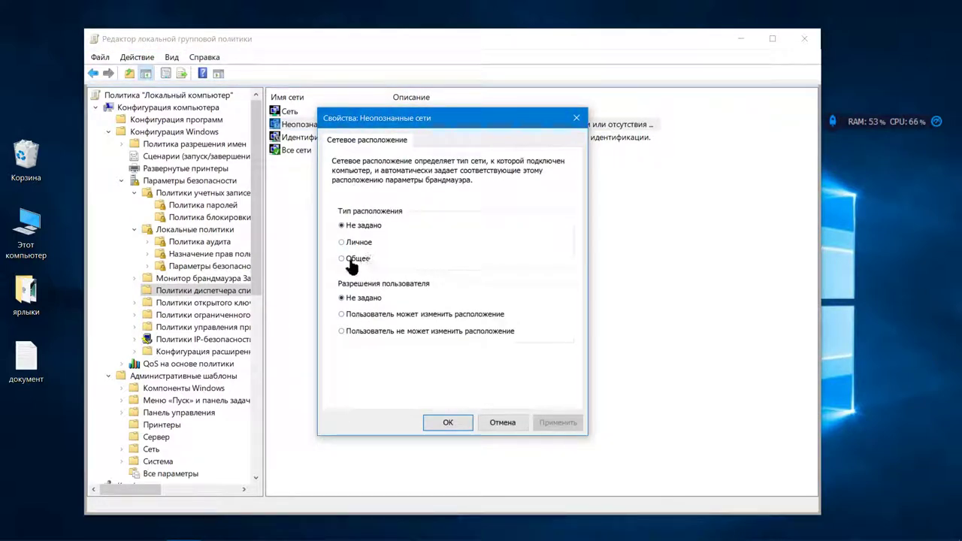
Set the Неопознанные сети location type to Общее and user permissions to Пользователь может изменить расположение, and apply the settings.
click(342, 243)
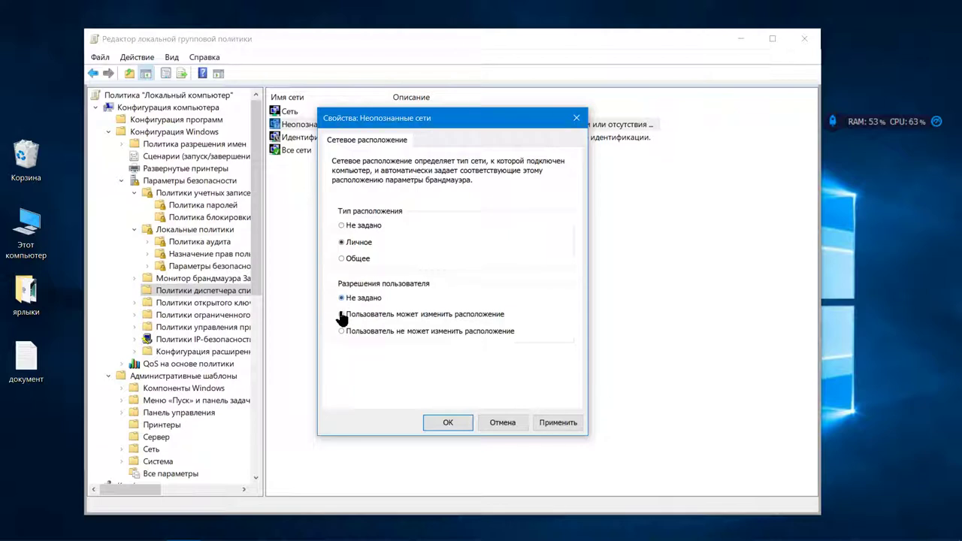
click(342, 315)
click(341, 259)
click(560, 427)
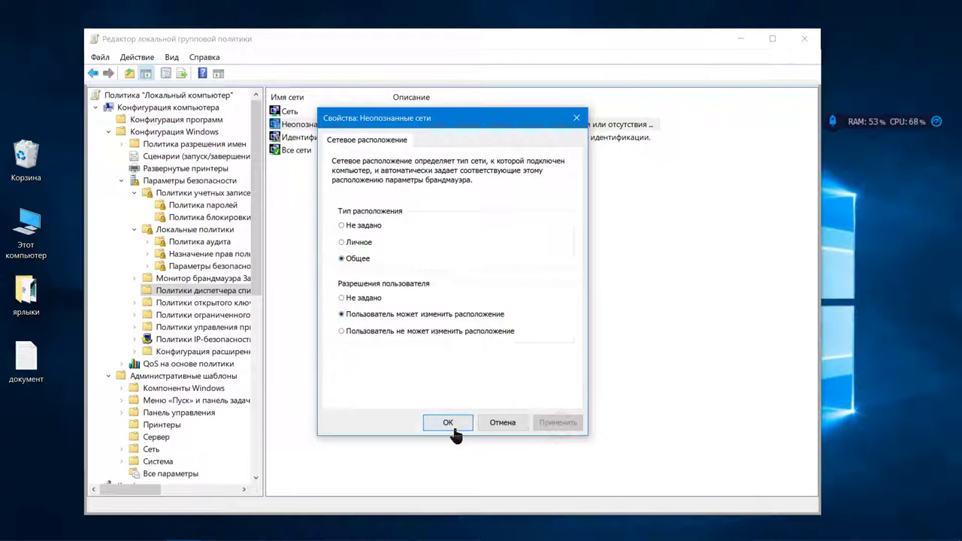
click(449, 425)
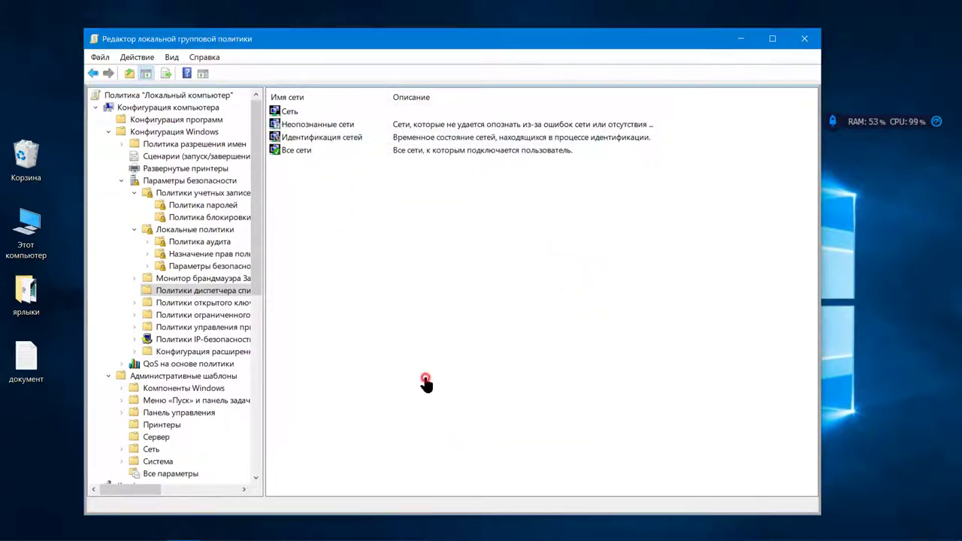
Reopen the properties of Неопознанные сети to check the saved location type and user permissions, and close them.
right_click(295, 126)
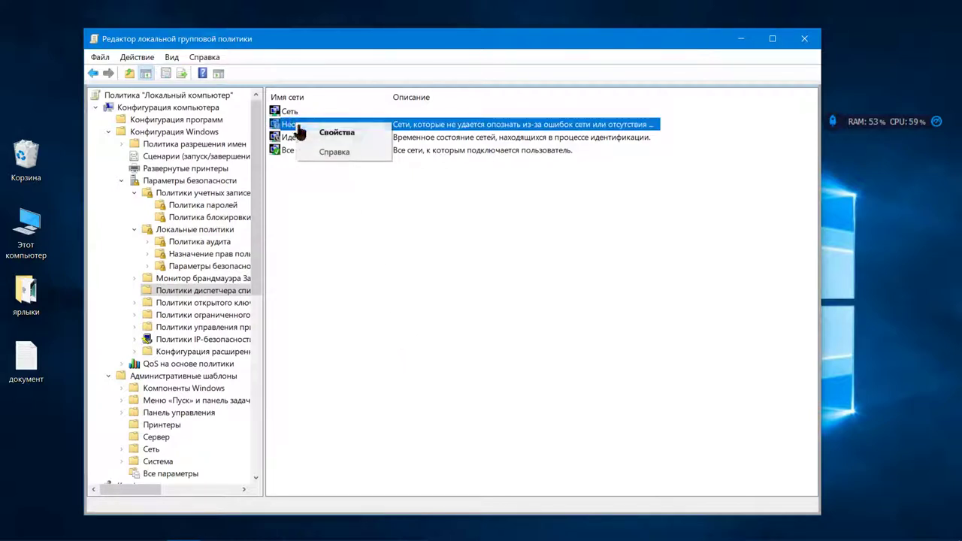
click(302, 132)
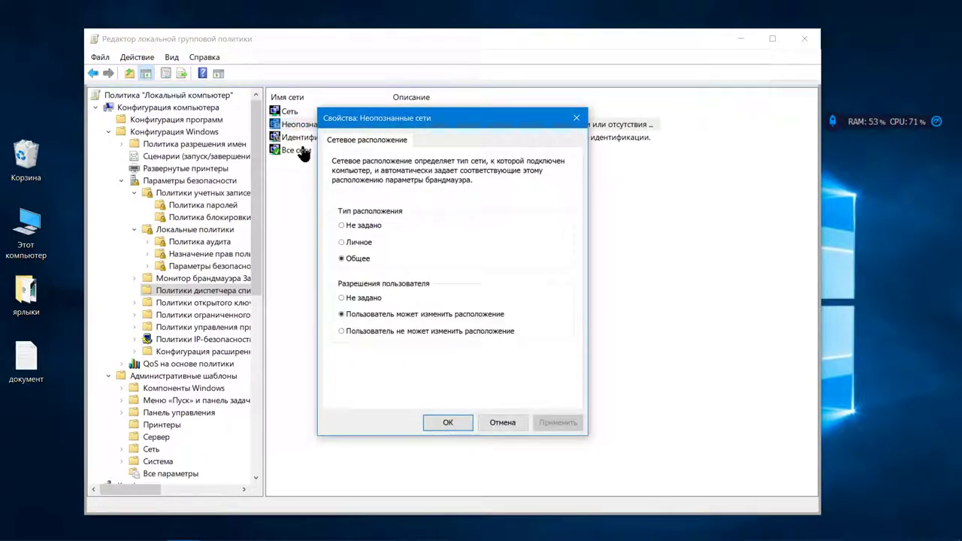
click(449, 423)
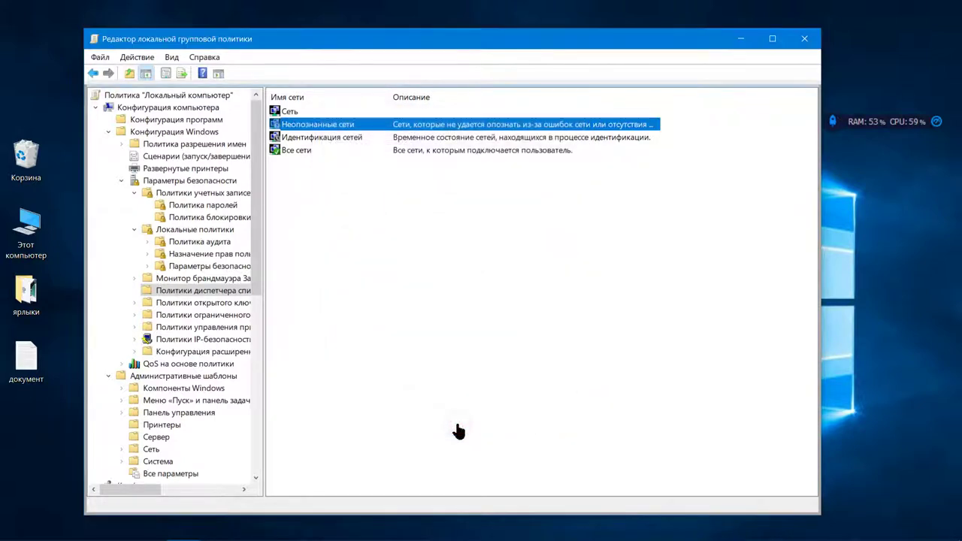
View Политики открытого ключа and its Защита данных, Шифрованная файловая система (EFS) and Шифрование диска BitLocker subfolders.
click(175, 304)
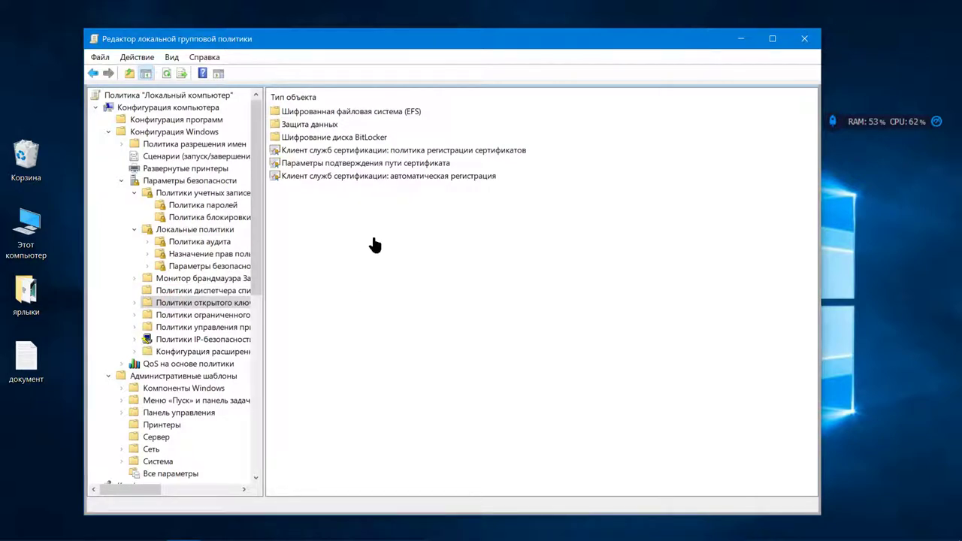
double_click(283, 126)
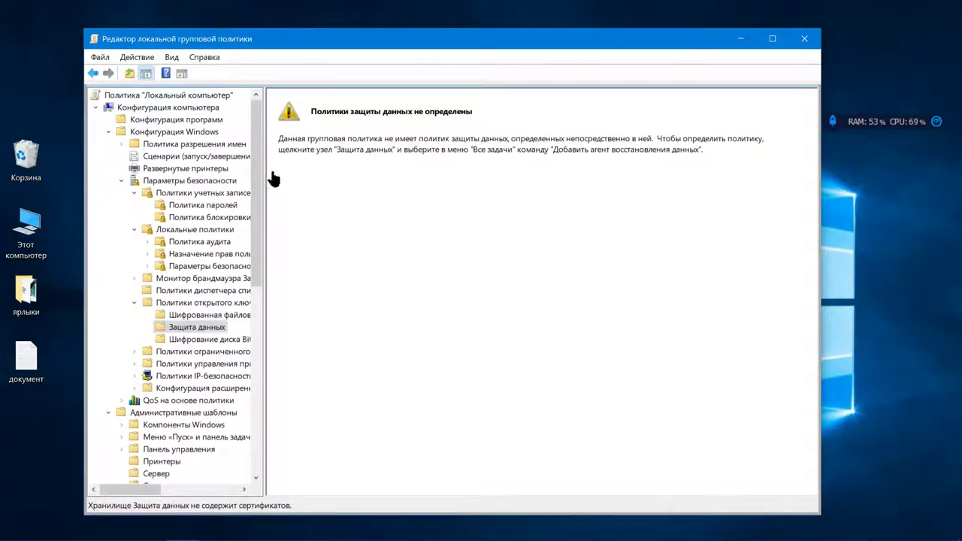
click(214, 316)
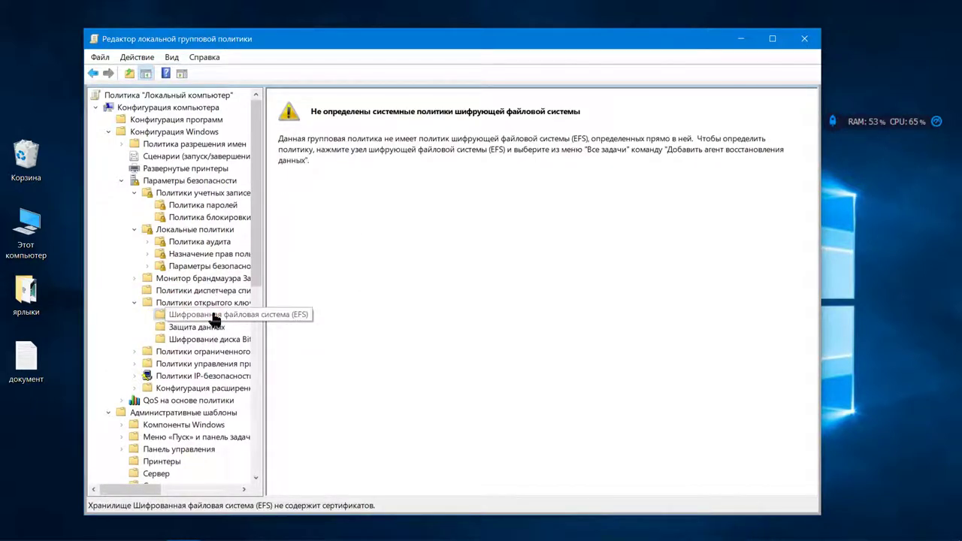
click(213, 329)
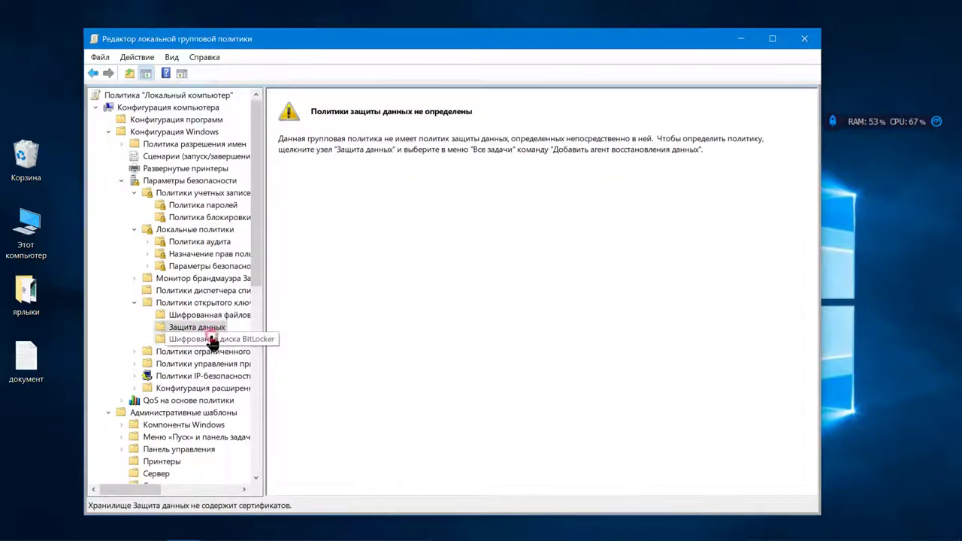
click(213, 339)
Go through the remaining security folders from Политики ограниченного использования программ to Конфигурация расширенной политики аудита, plus QoS на основе политики.
click(208, 351)
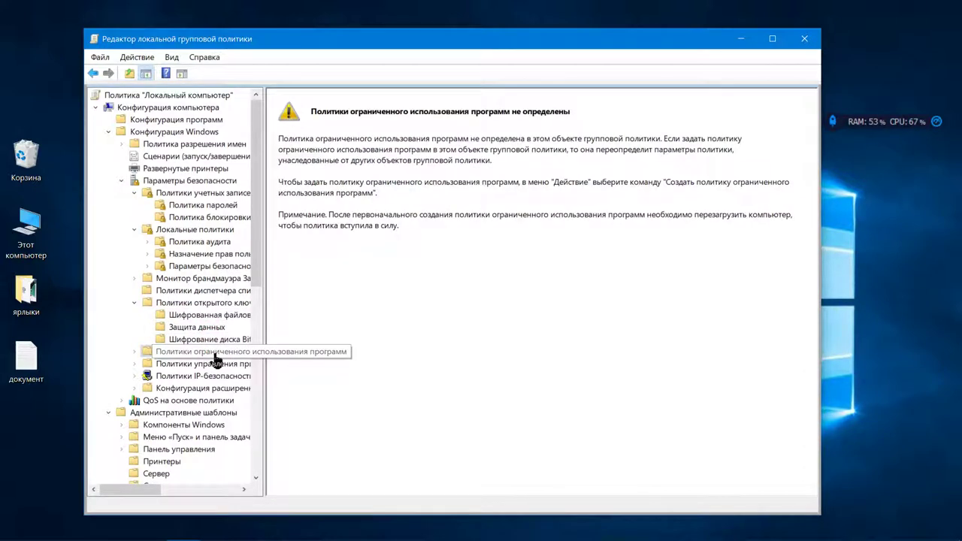
click(212, 363)
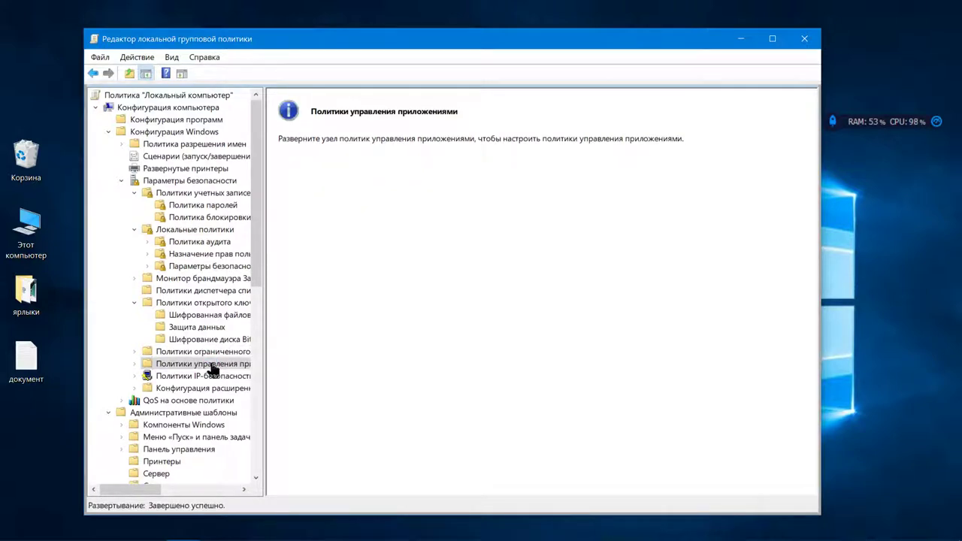
click(211, 378)
click(211, 389)
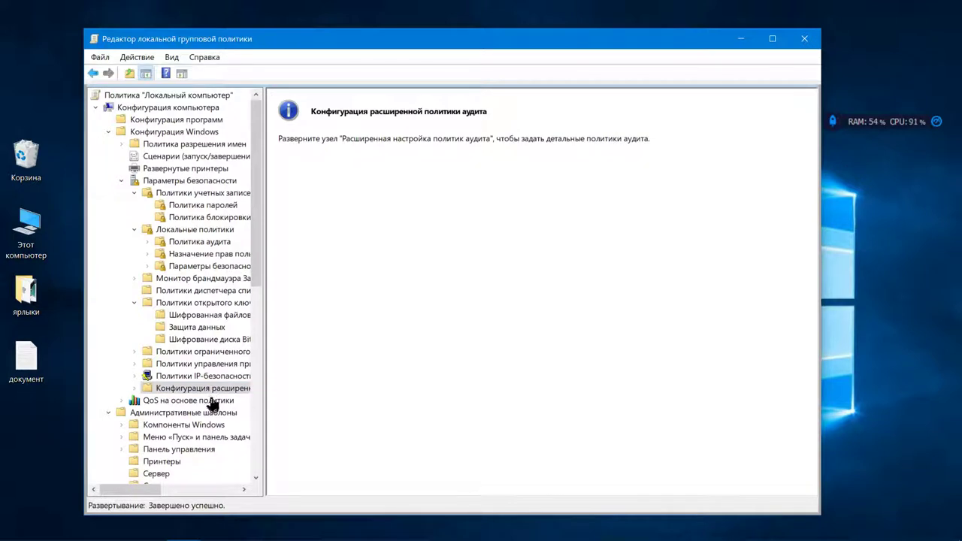
click(212, 403)
View the contents of Административные шаблоны and its Система folder under the computer configuration.
scroll(212, 406, down, 3)
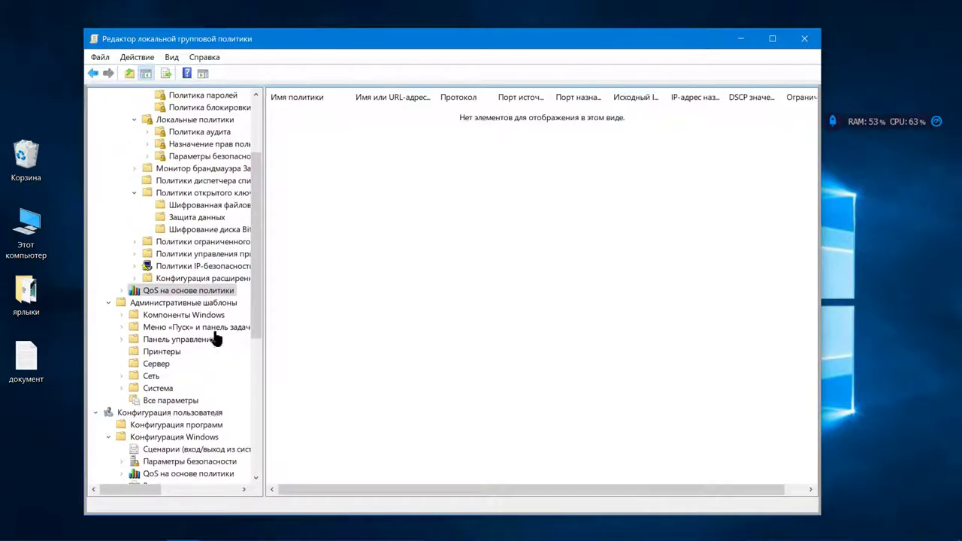
click(201, 304)
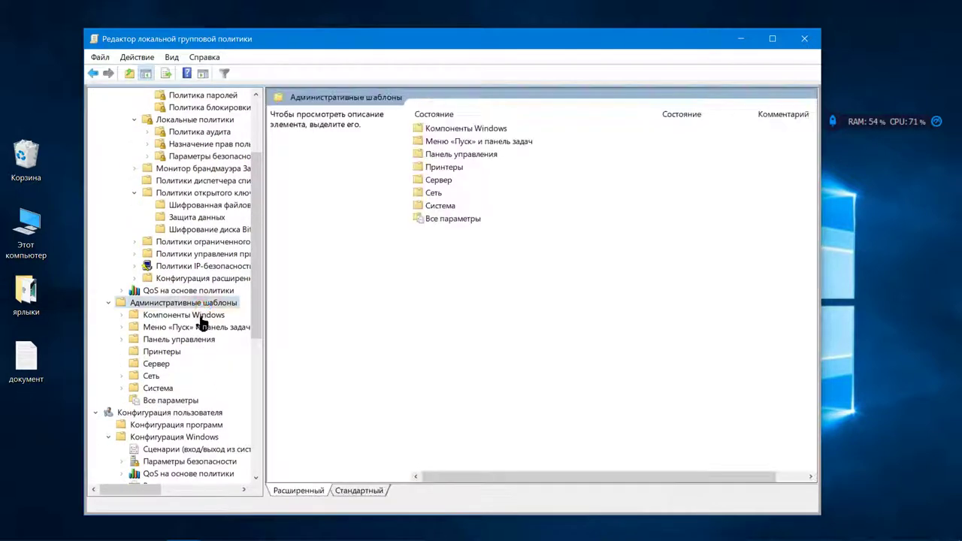
click(167, 388)
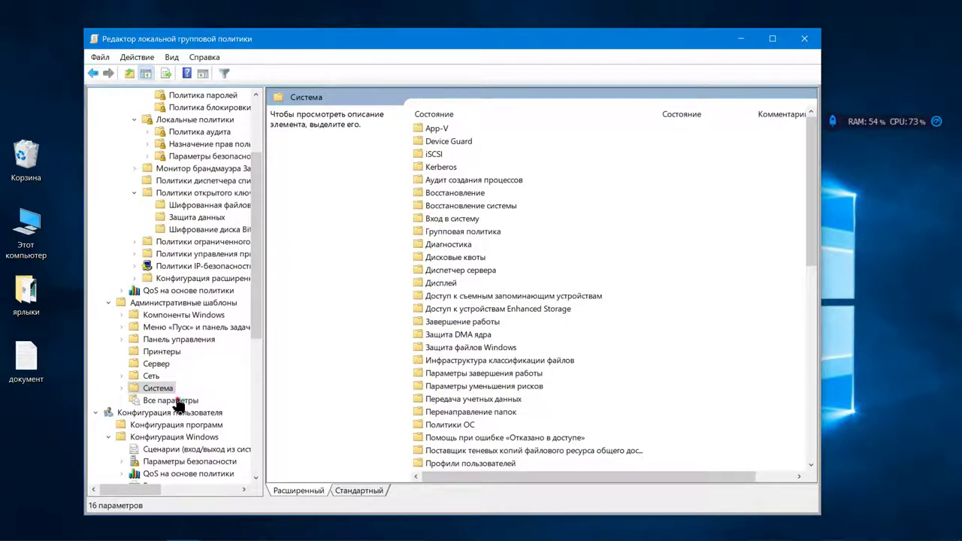
Show Все параметры of the computer's Административные шаблоны in the Стандартный view and look through the list for configured policies.
click(177, 401)
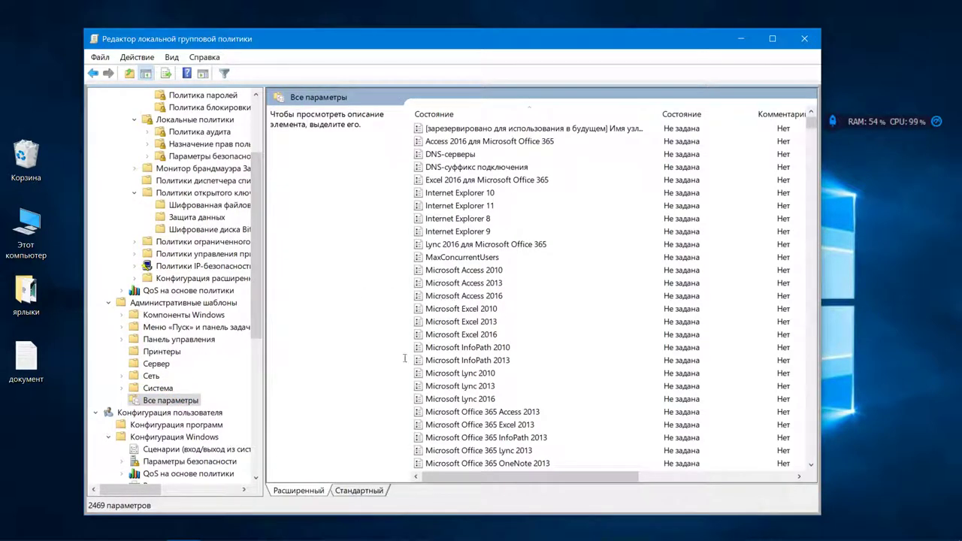
click(359, 490)
scroll(481, 255, down, 9)
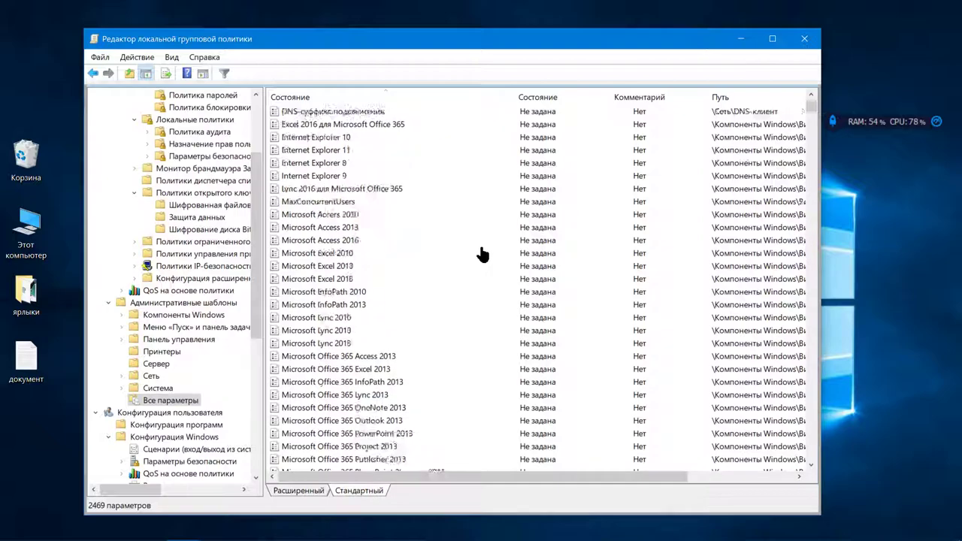
scroll(481, 256, down, 20)
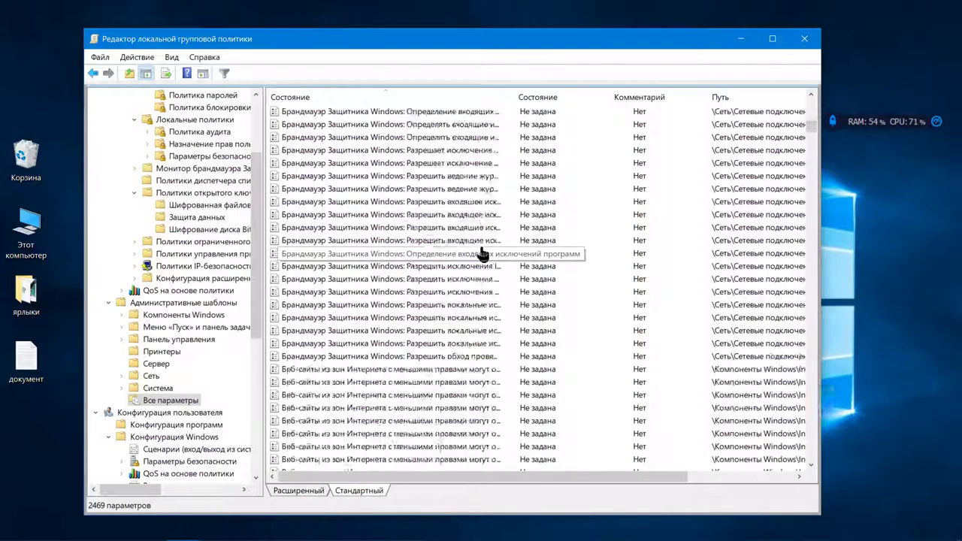
scroll(482, 254, down, 20)
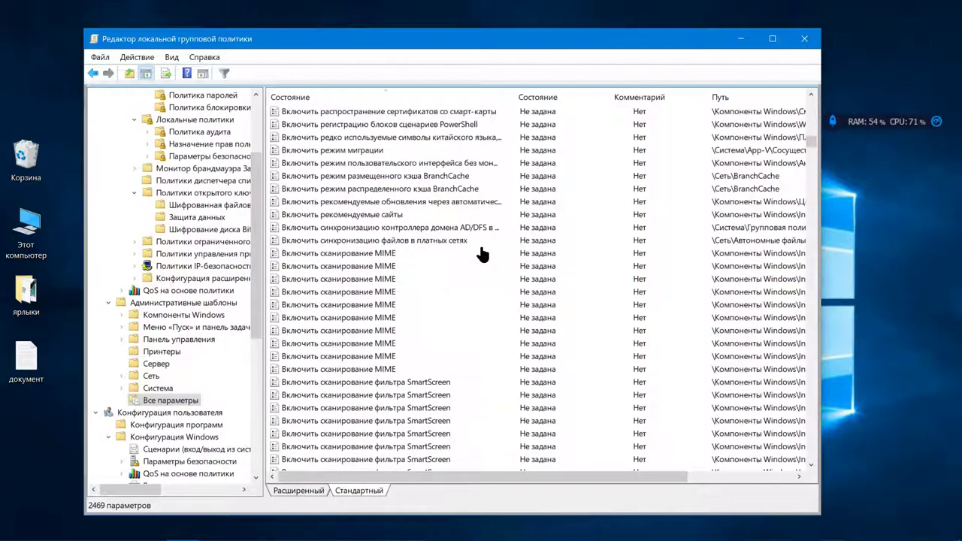
scroll(482, 254, down, 20)
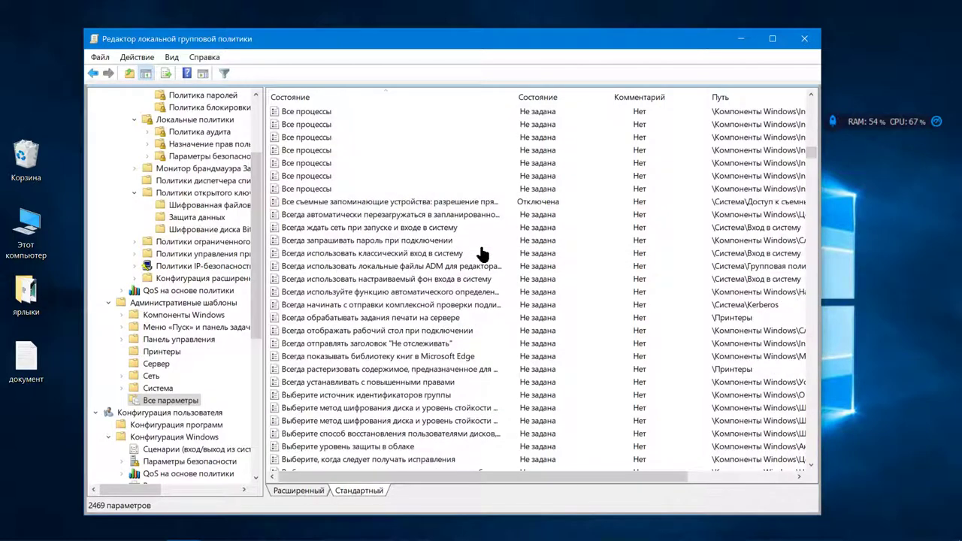
scroll(494, 225, down, 12)
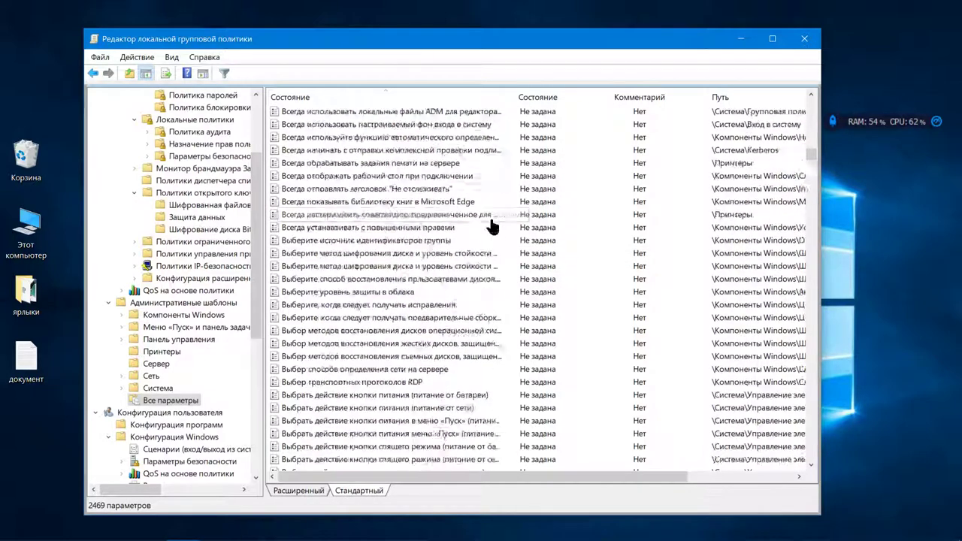
scroll(493, 227, down, 20)
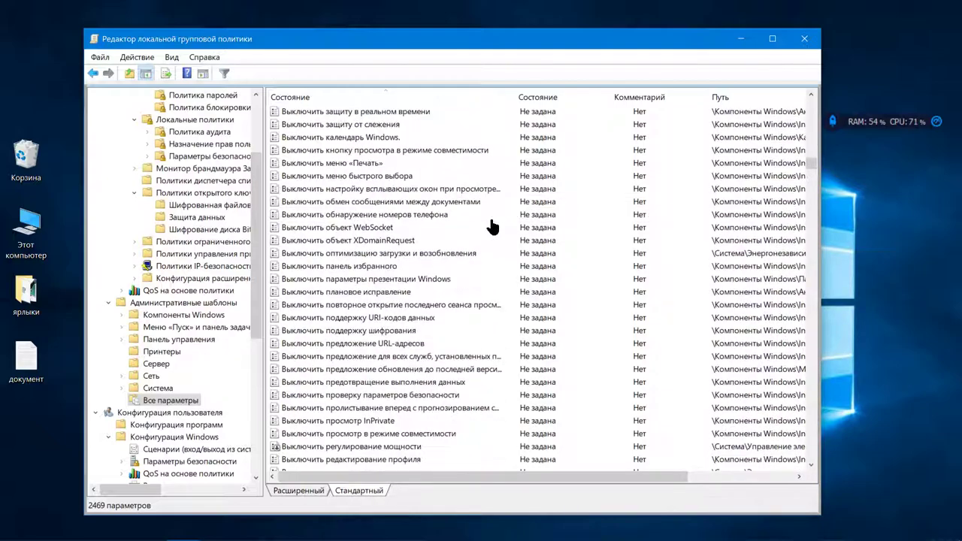
scroll(492, 227, down, 20)
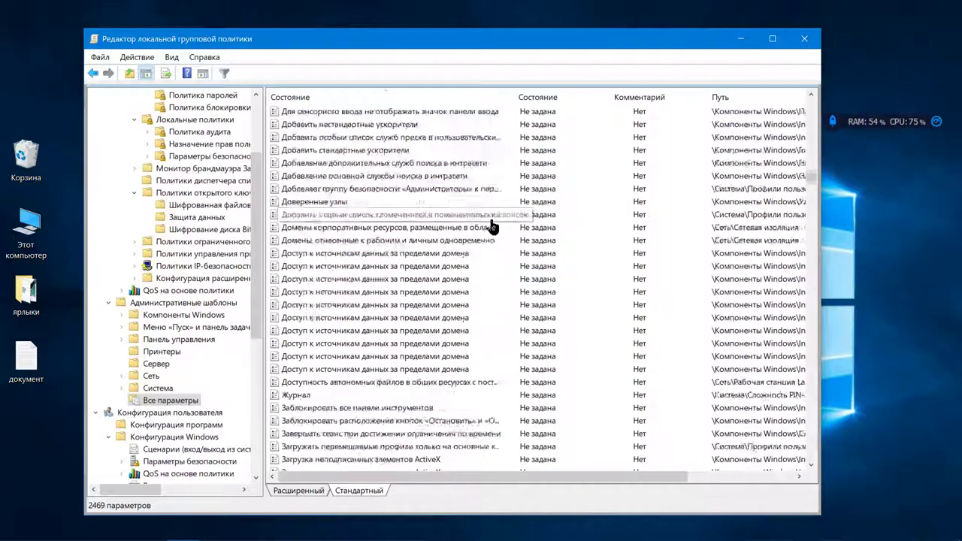
scroll(492, 227, down, 20)
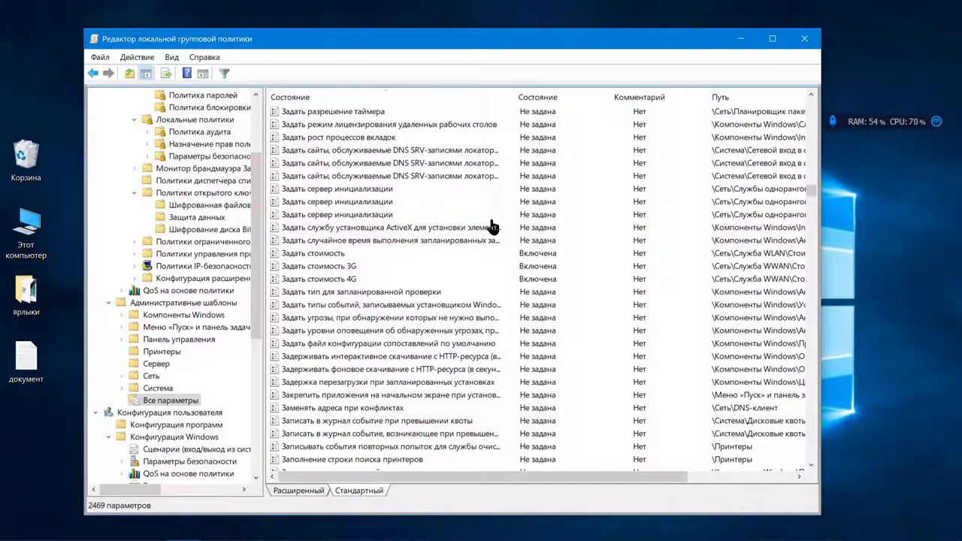
Examine the states of the Задать стоимость, Задать стоимость 3G and Задать стоимость 4G policies.
click(331, 254)
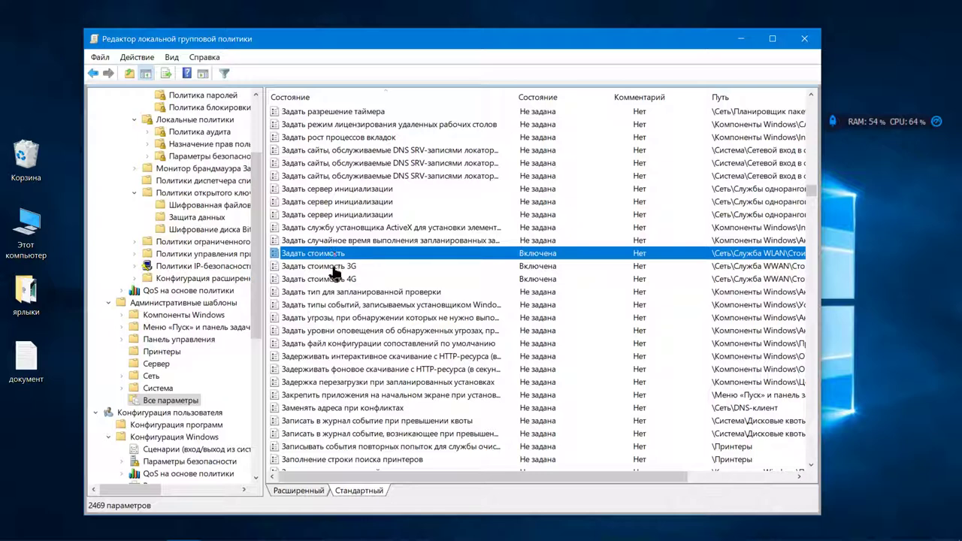
click(332, 268)
click(337, 281)
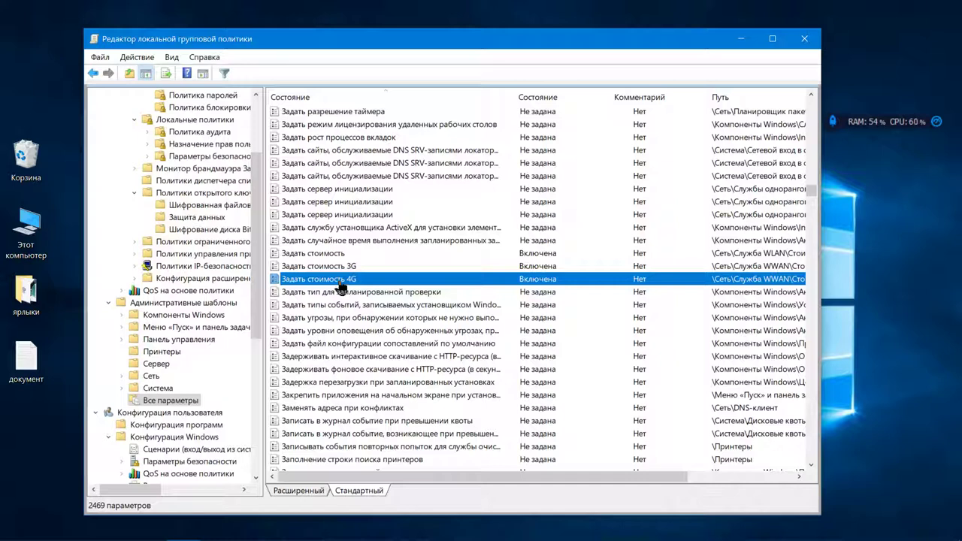
click(349, 266)
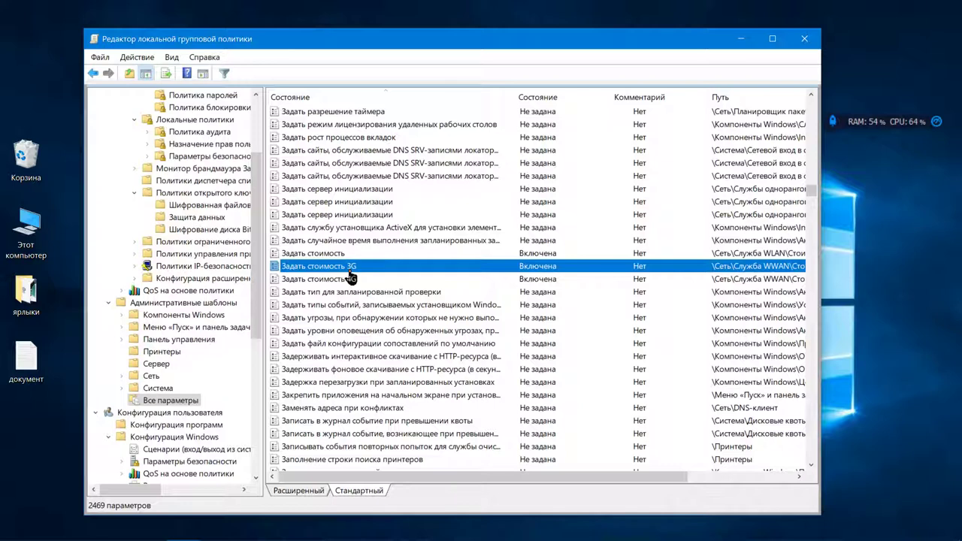
click(350, 280)
double_click(353, 268)
click(351, 280)
click(350, 266)
click(351, 280)
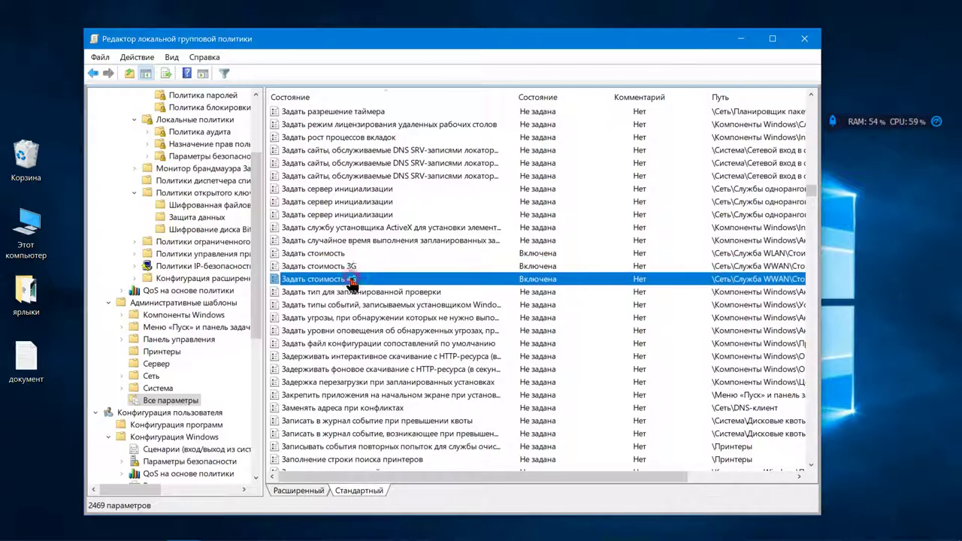
click(351, 253)
click(351, 280)
click(351, 267)
click(353, 255)
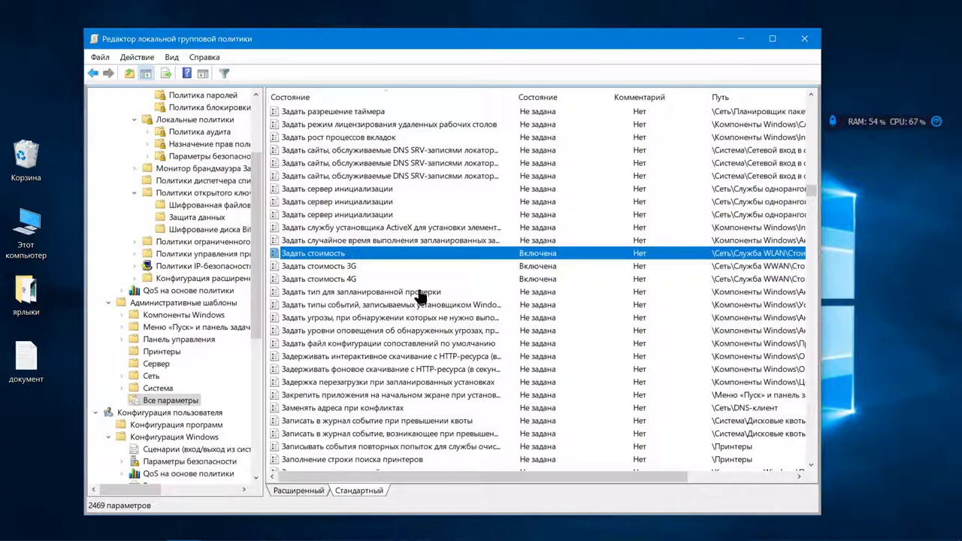
Look further through the Запретить policies in Все параметры, checking the state of Запретить запускать мастер and Запретить присоединение компьютера к домашней группе.
scroll(421, 297, down, 20)
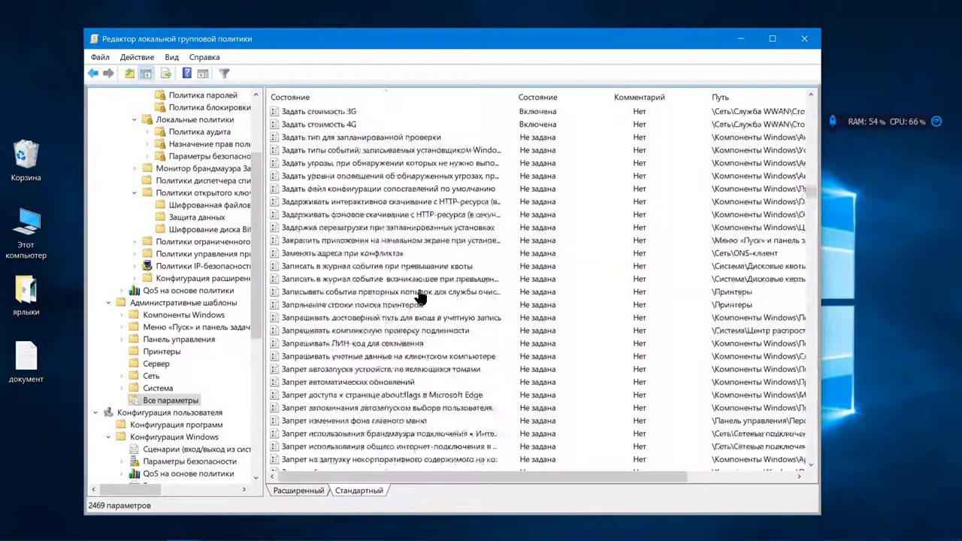
scroll(420, 296, down, 6)
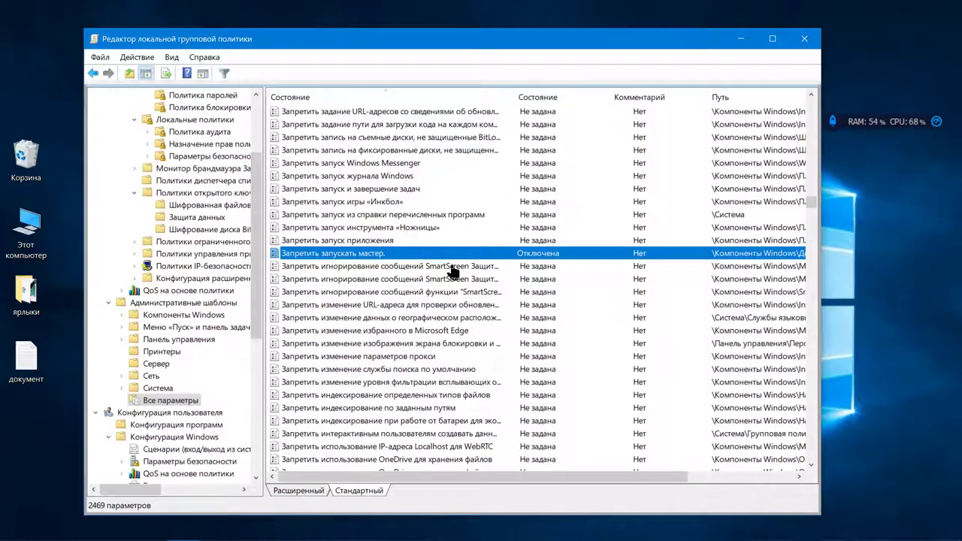
scroll(432, 267, down, 10)
scroll(453, 270, down, 15)
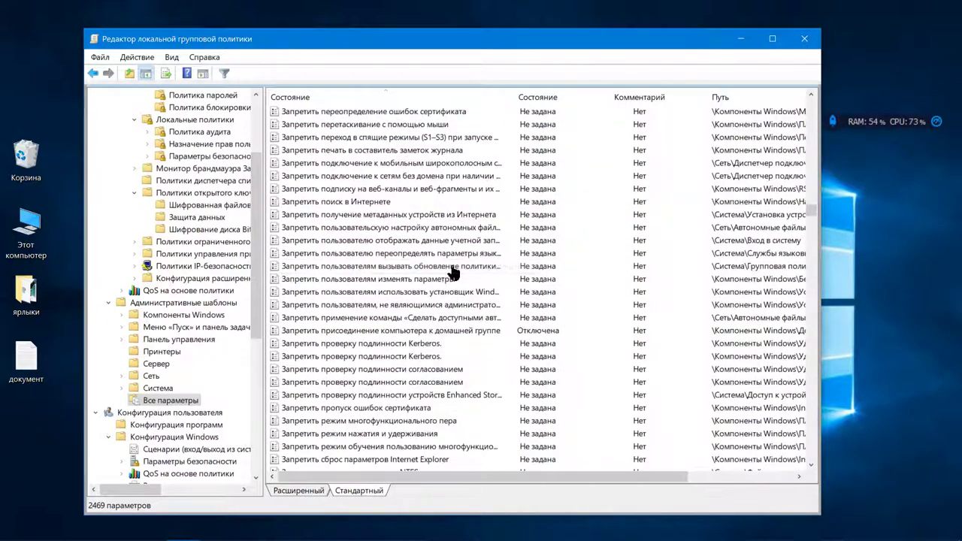
click(469, 217)
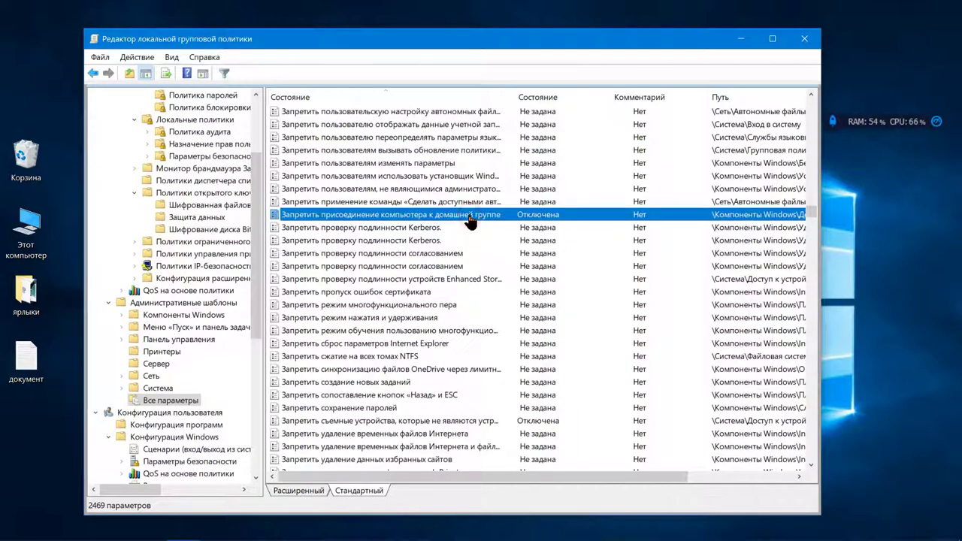
scroll(455, 248, down, 10)
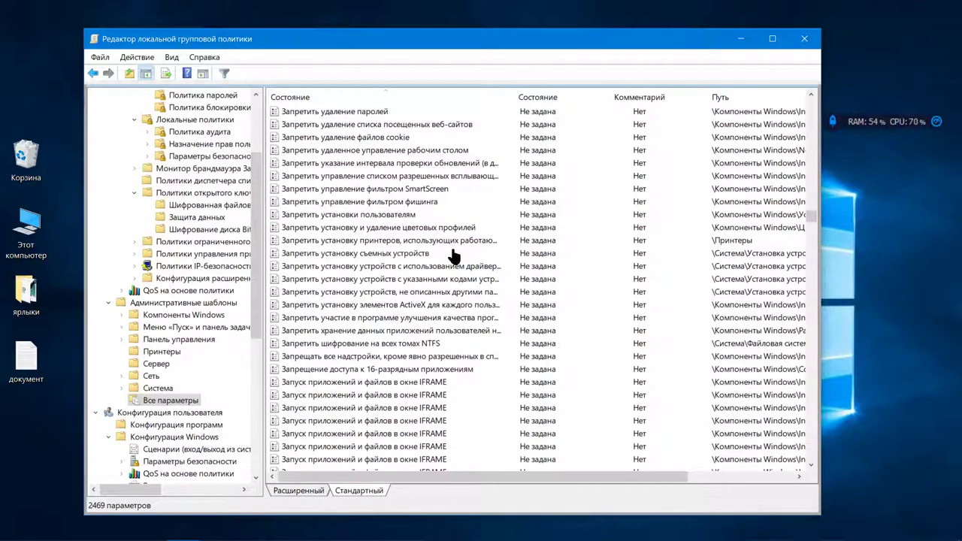
Look through the rest of Все параметры, from the Запретить policies to the Проверять and Процессы entries, checking which policies are configured.
scroll(454, 256, up, 3)
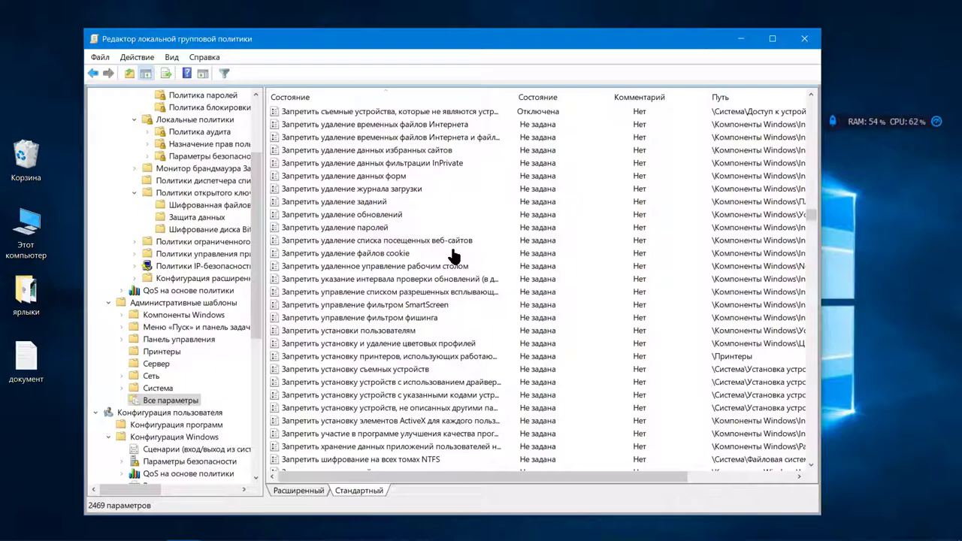
scroll(454, 256, down, 20)
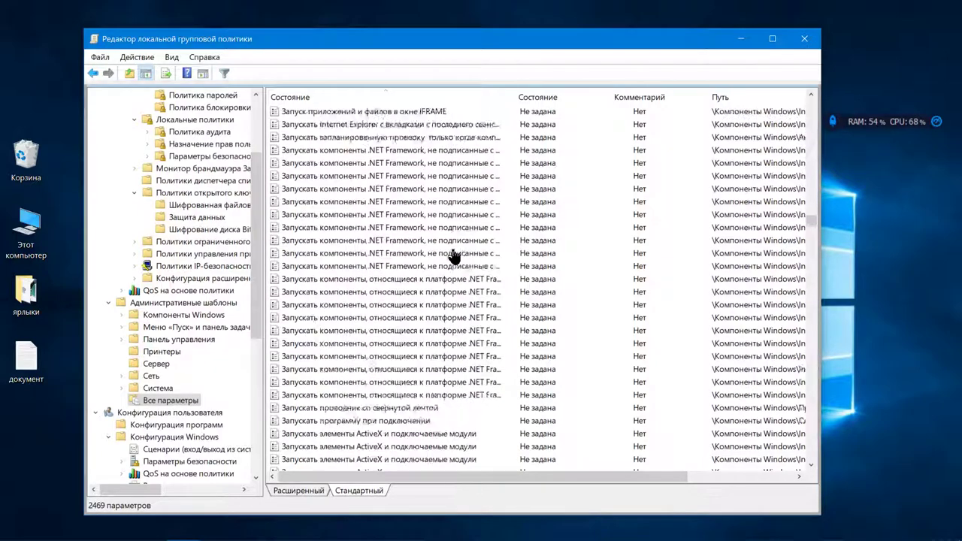
scroll(454, 256, down, 20)
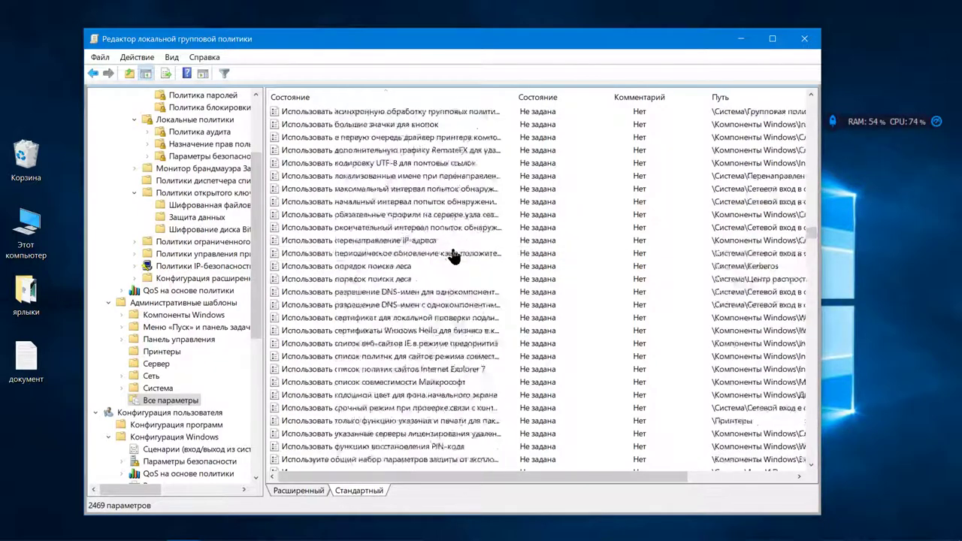
scroll(454, 256, down, 20)
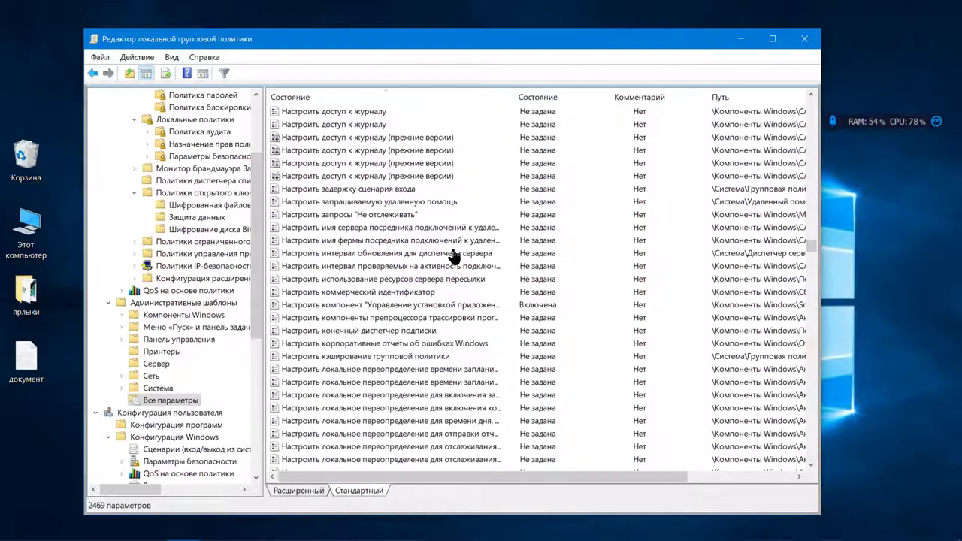
scroll(454, 256, down, 20)
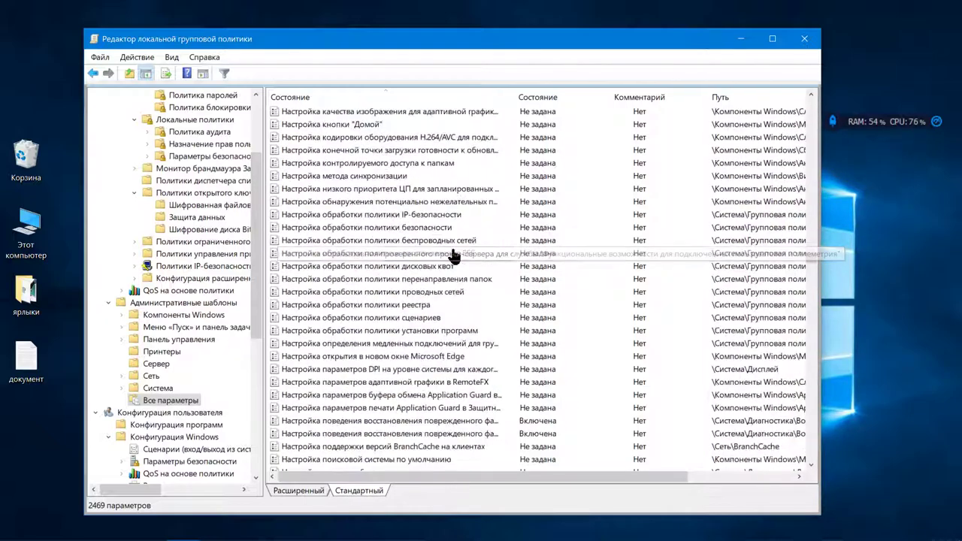
scroll(455, 256, down, 6)
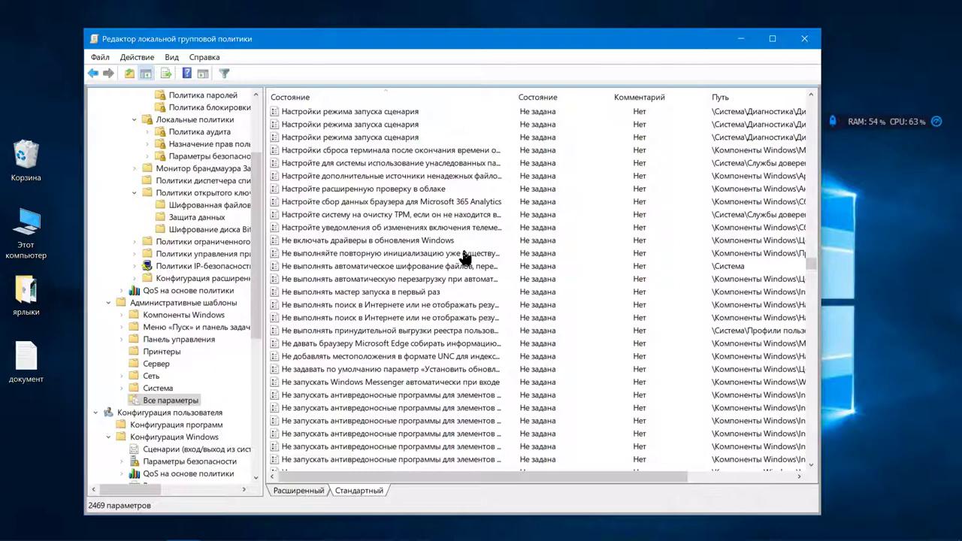
scroll(466, 263, down, 20)
scroll(472, 271, down, 15)
scroll(472, 272, down, 15)
scroll(472, 272, down, 15)
scroll(472, 272, down, 15)
scroll(472, 272, down, 15)
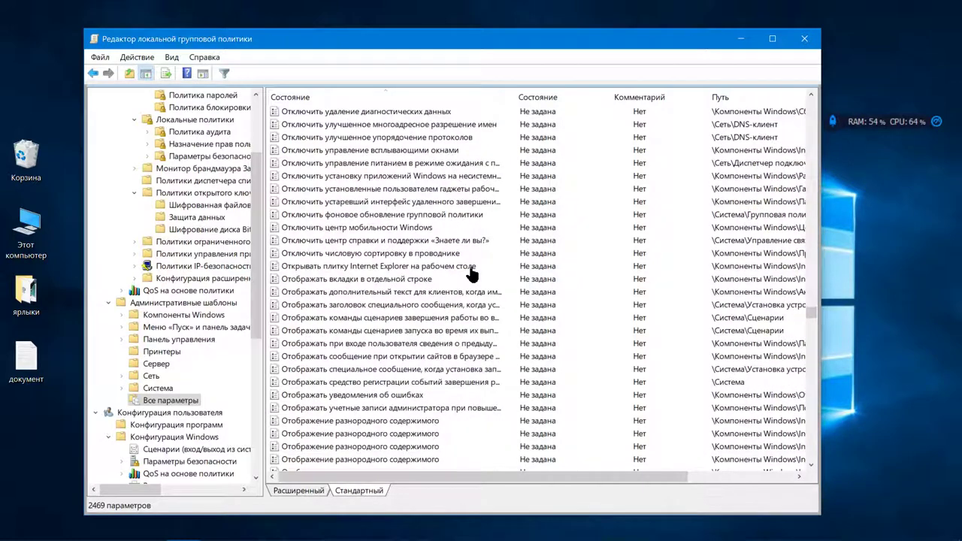
scroll(472, 272, down, 8)
scroll(472, 273, down, 7)
scroll(472, 274, down, 15)
scroll(472, 273, down, 15)
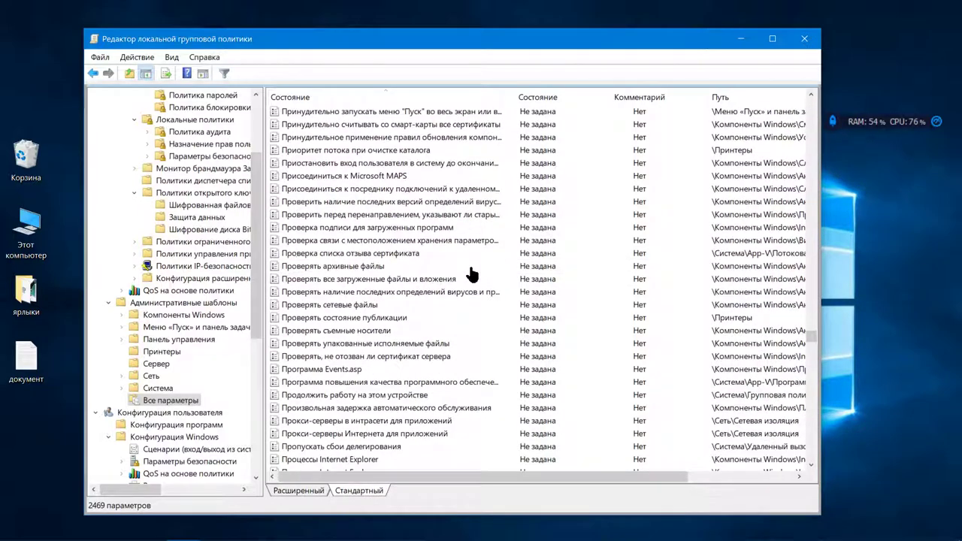
scroll(472, 274, down, 4)
scroll(470, 270, up, 4)
Return to the first entries of Все параметры and open the policy [зарезервировано для использования в будущем] Имя узла сервера кэша.
drag(811, 337, 807, 78)
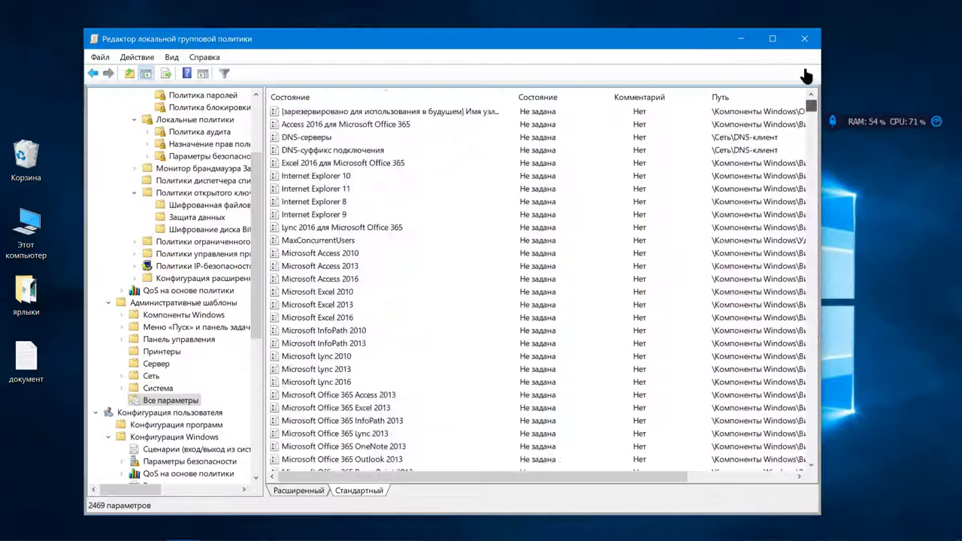
click(349, 178)
click(393, 189)
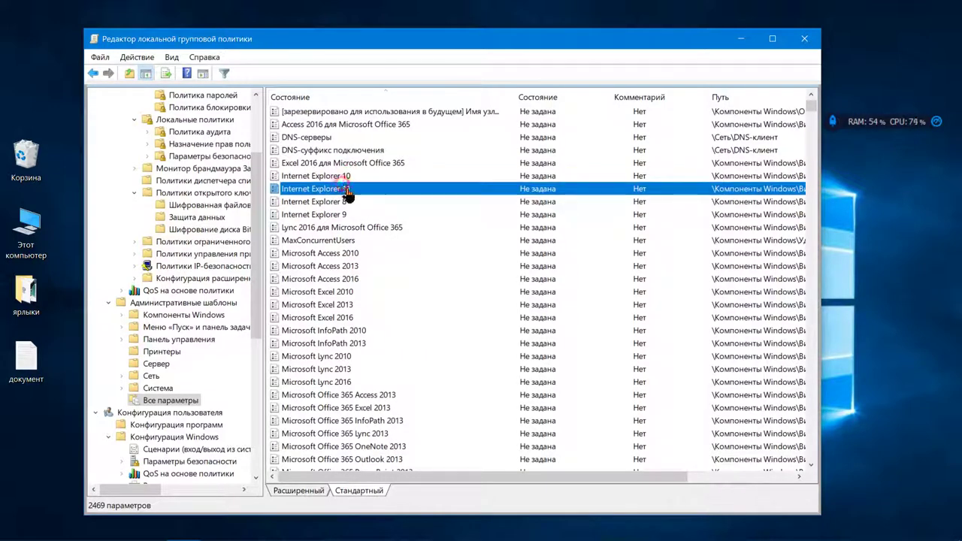
click(382, 124)
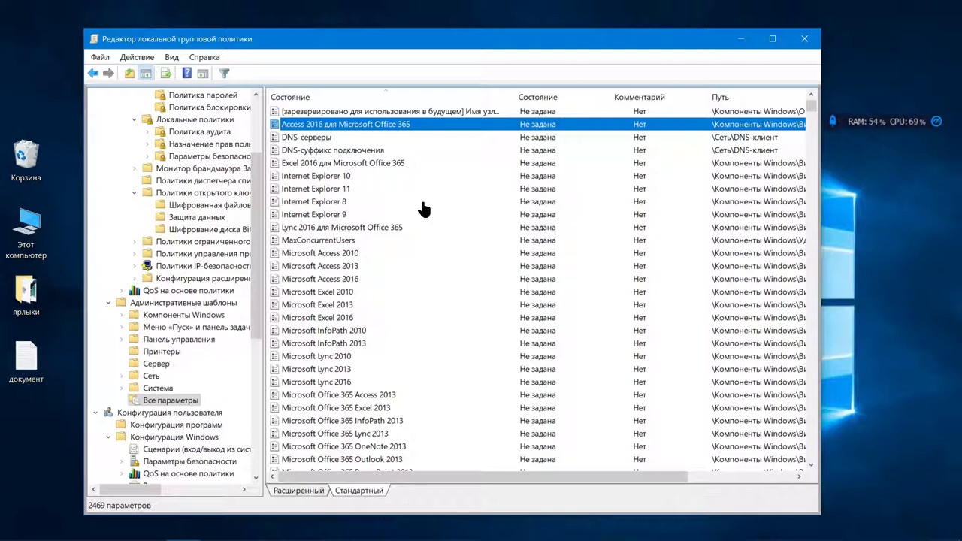
click(396, 164)
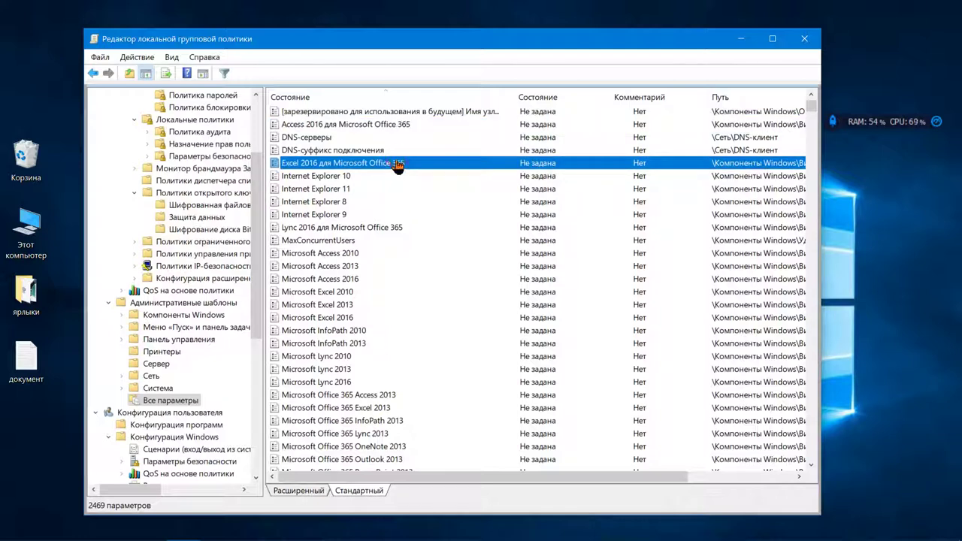
click(499, 138)
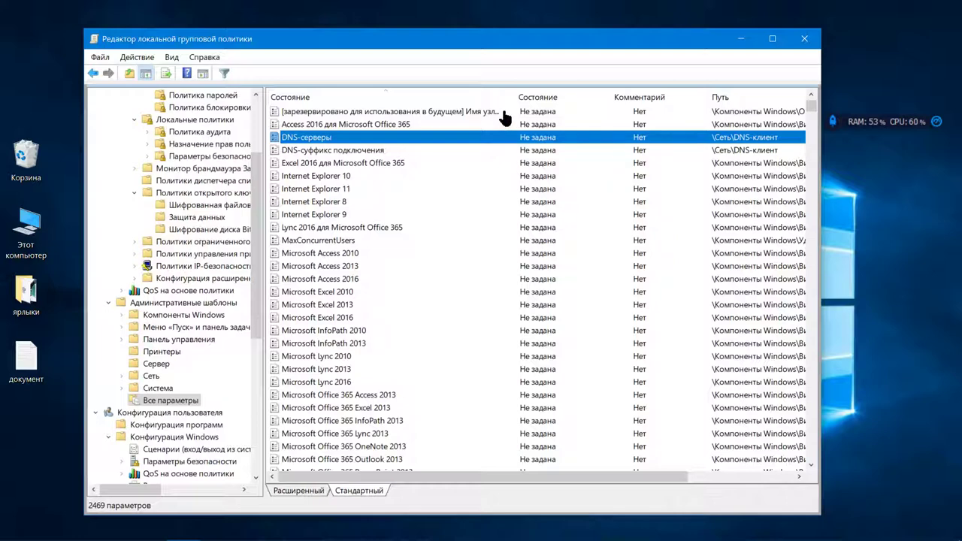
double_click(501, 111)
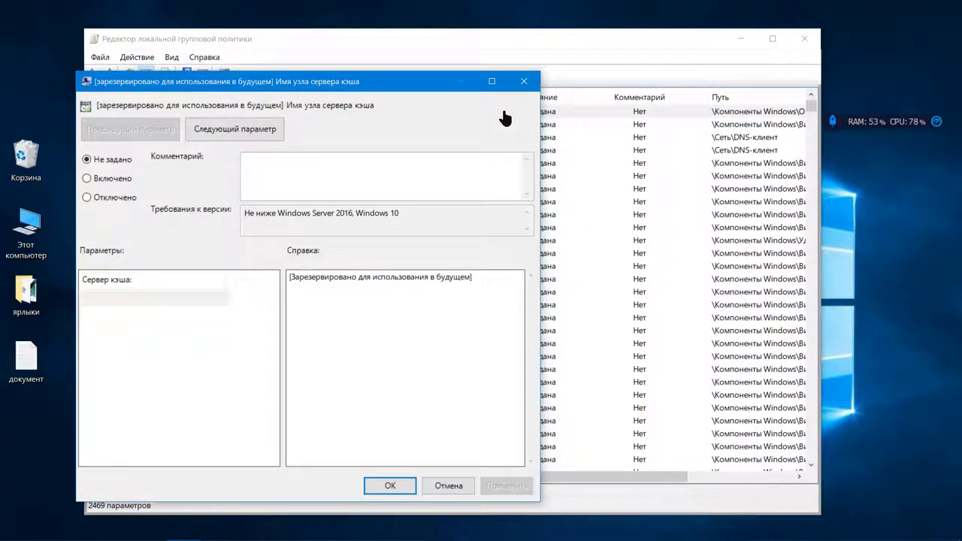